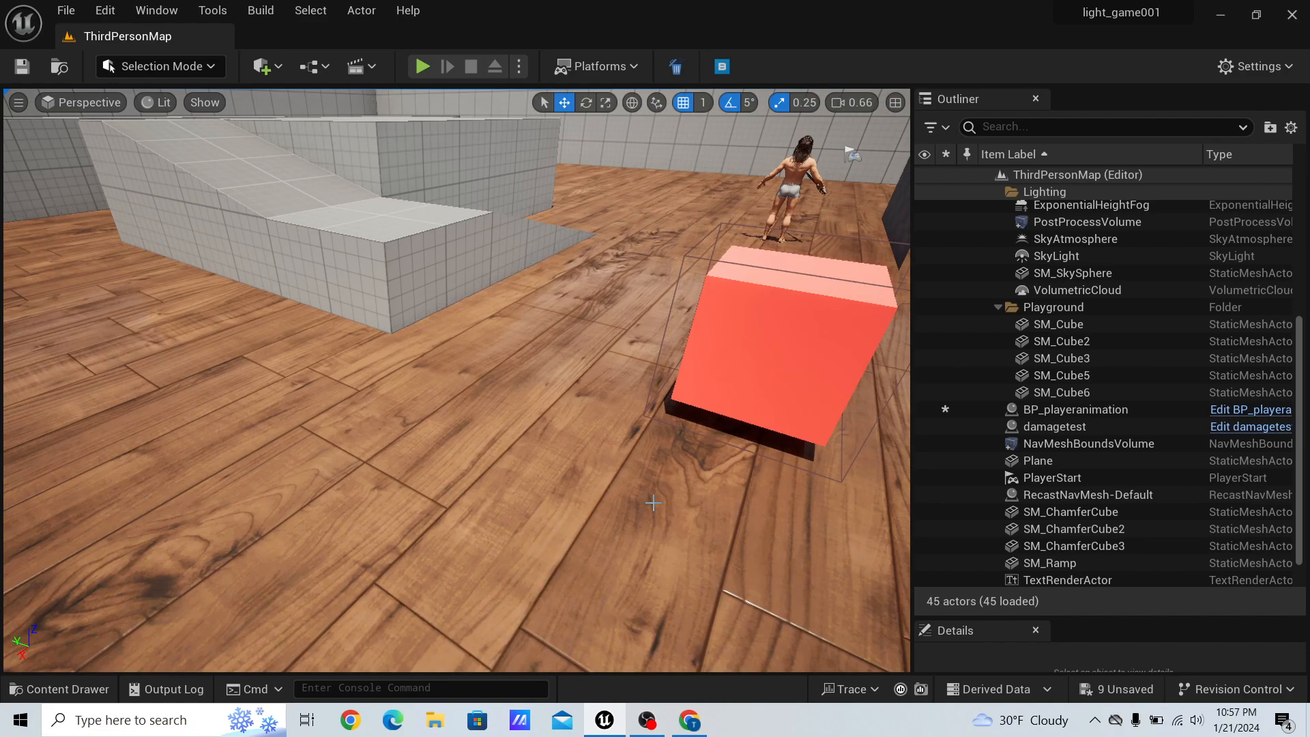
Preview the AS_combat1 and AS_combat2 animation sequences from the light_game/animations folder, closing each after viewing.
{"action": "left_click", "coordinate": [47, 688]}
{"action": "left_click", "coordinate": [91, 529]}
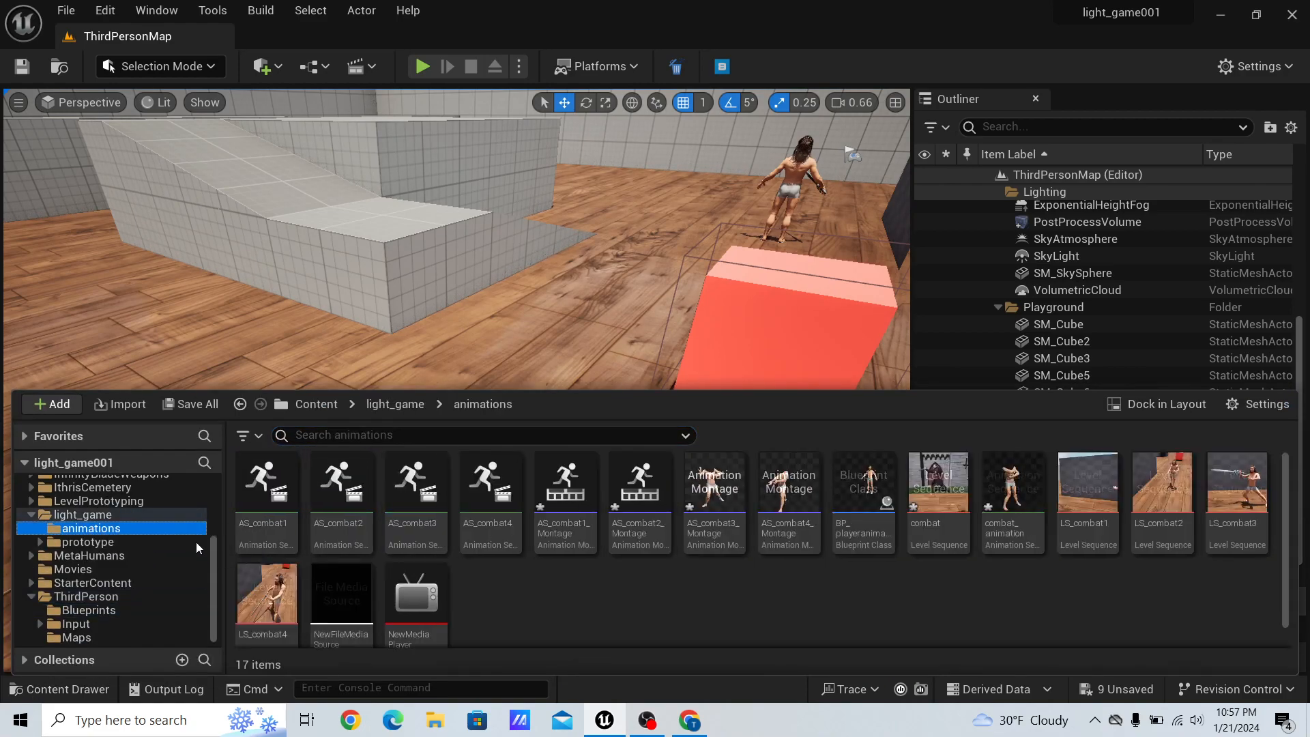
{"action": "double_click", "coordinate": [267, 489]}
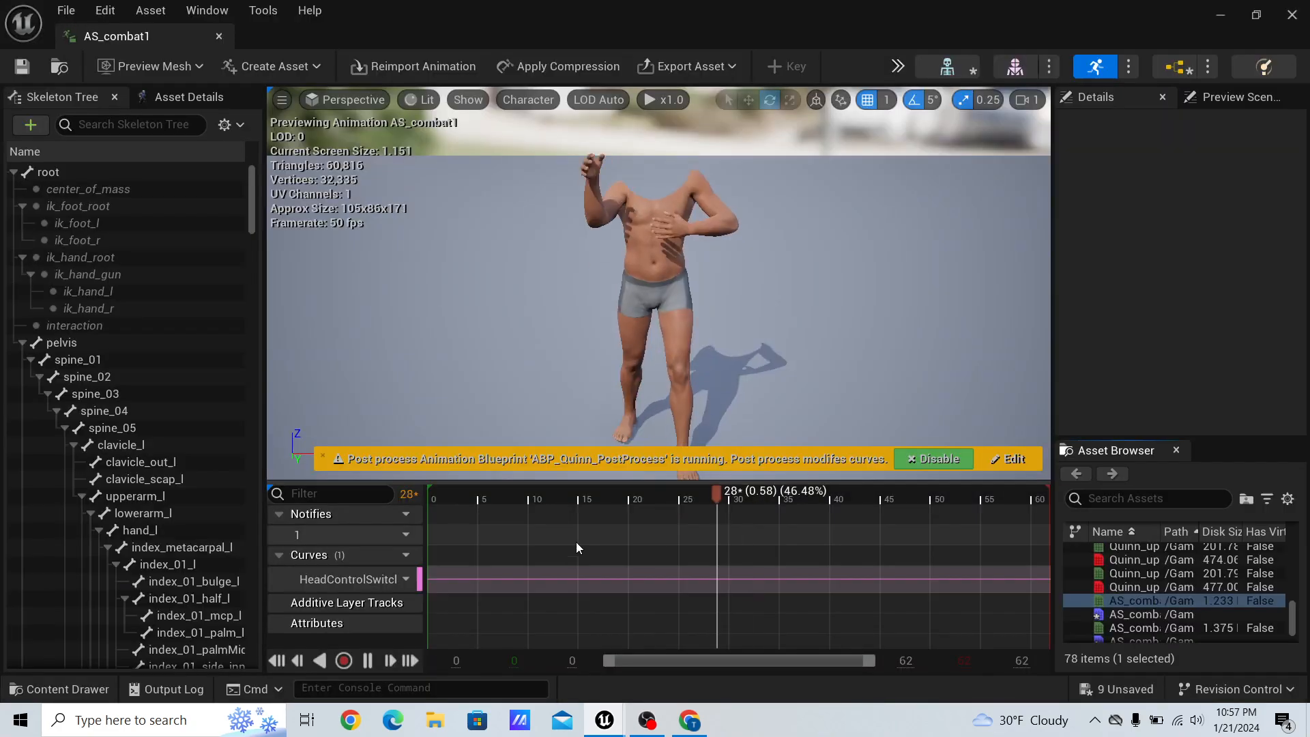
{"action": "left_click", "coordinate": [220, 36]}
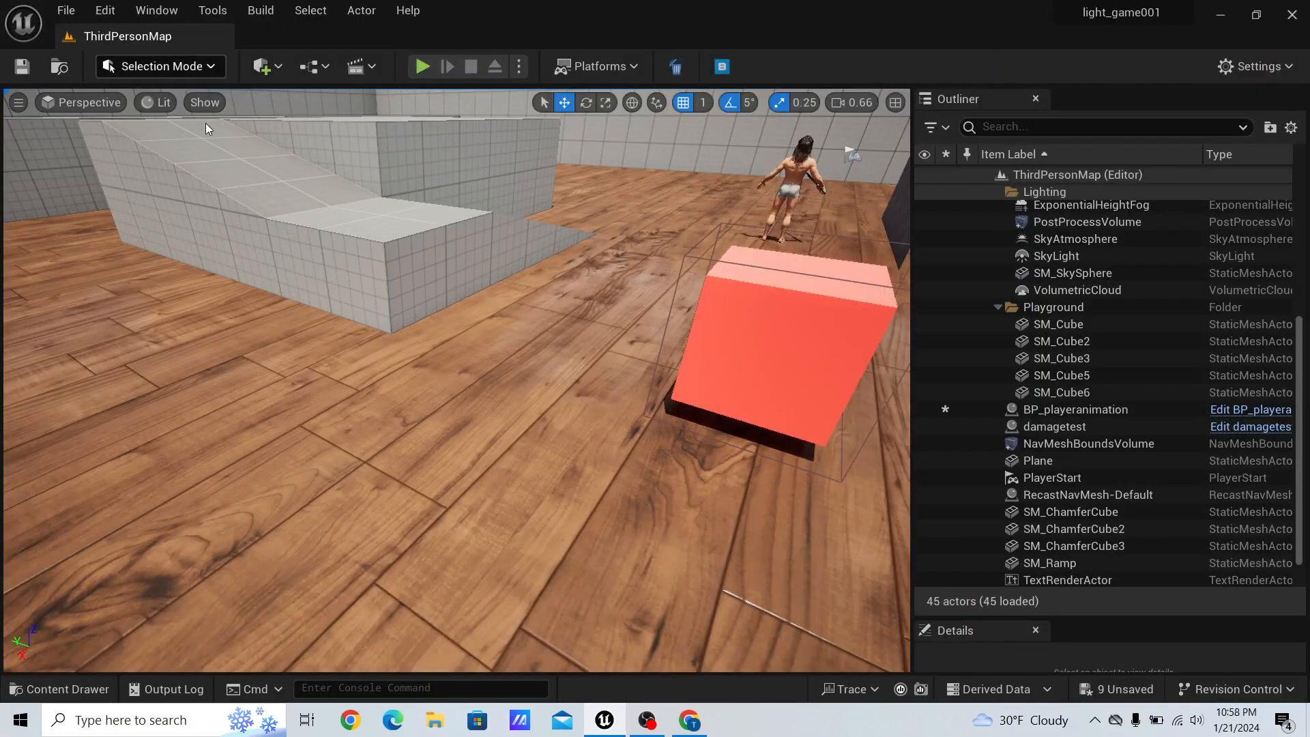
{"action": "left_click", "coordinate": [67, 690]}
{"action": "double_click", "coordinate": [358, 494]}
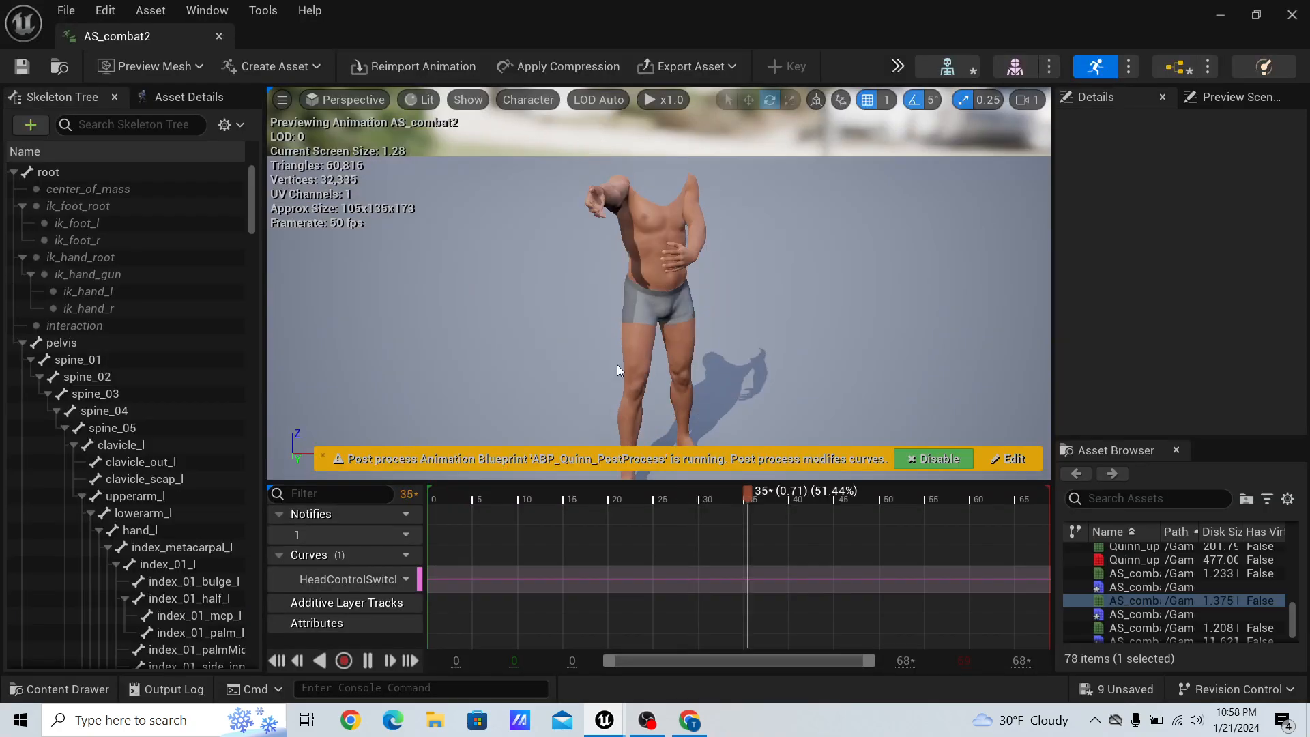
{"action": "left_click", "coordinate": [219, 37]}
Preview the AS_combat3 and AS_combat4 animation sequences, closing each one after viewing.
{"action": "left_click", "coordinate": [67, 689]}
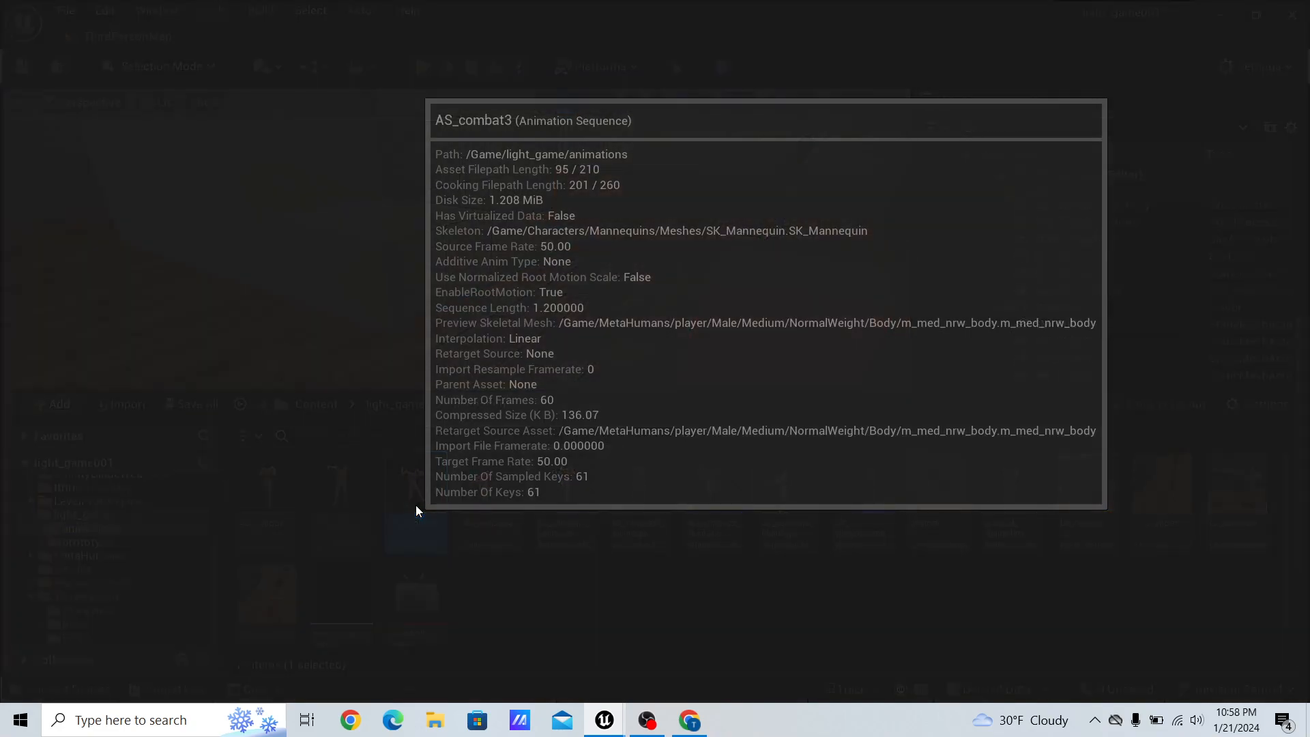
{"action": "double_click", "coordinate": [415, 505]}
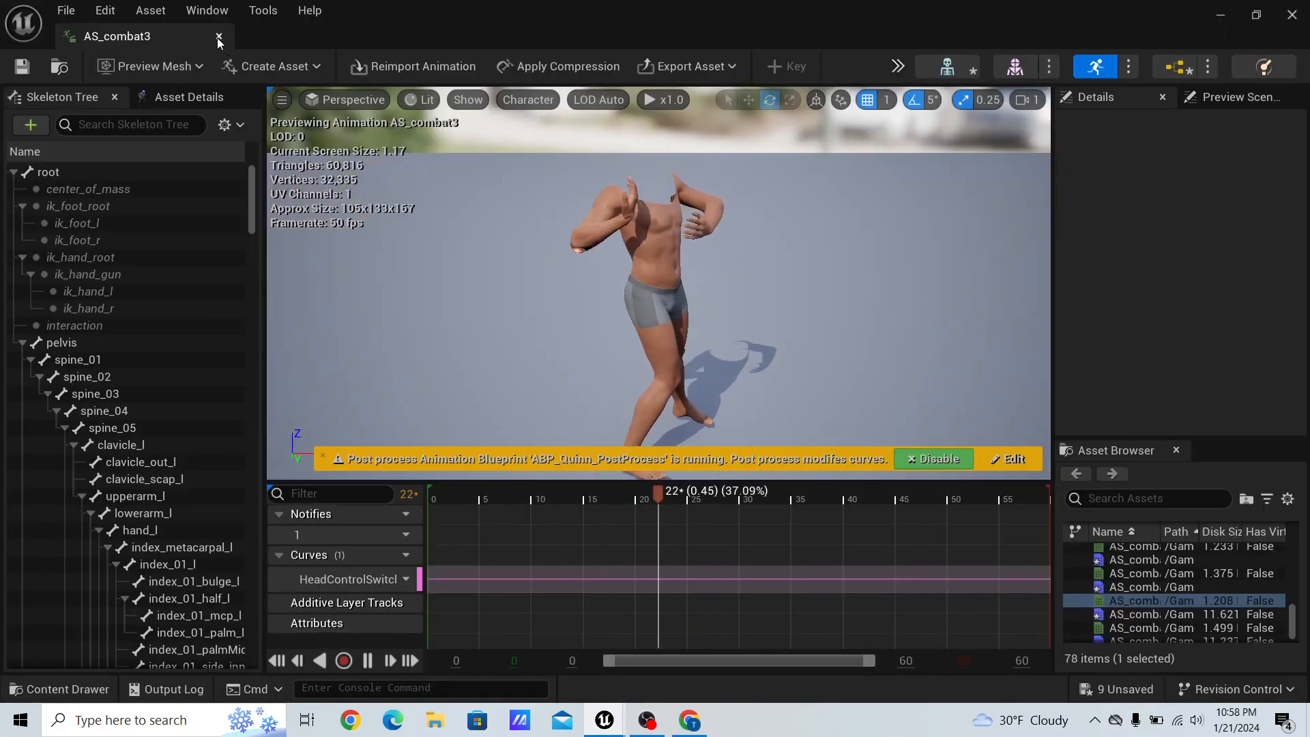
{"action": "left_click", "coordinate": [219, 37]}
{"action": "left_click", "coordinate": [51, 689]}
{"action": "double_click", "coordinate": [488, 505]}
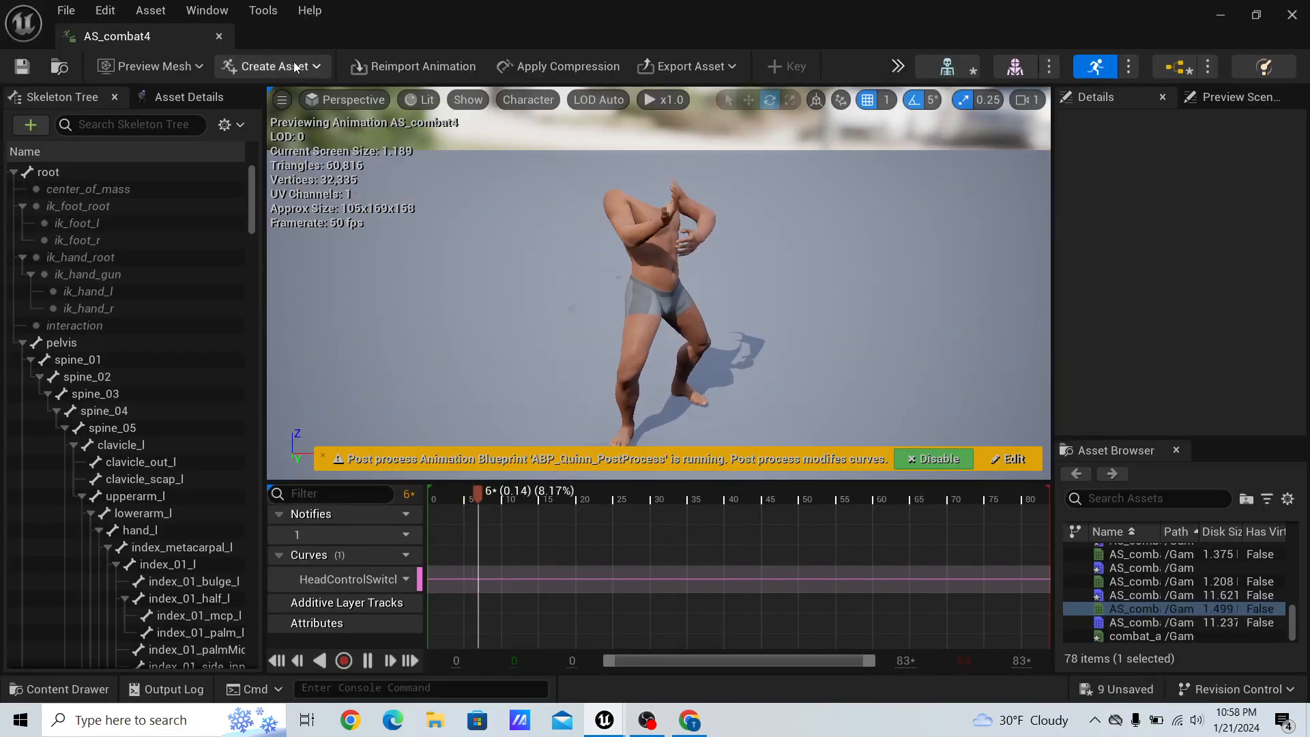
{"action": "left_click", "coordinate": [218, 37]}
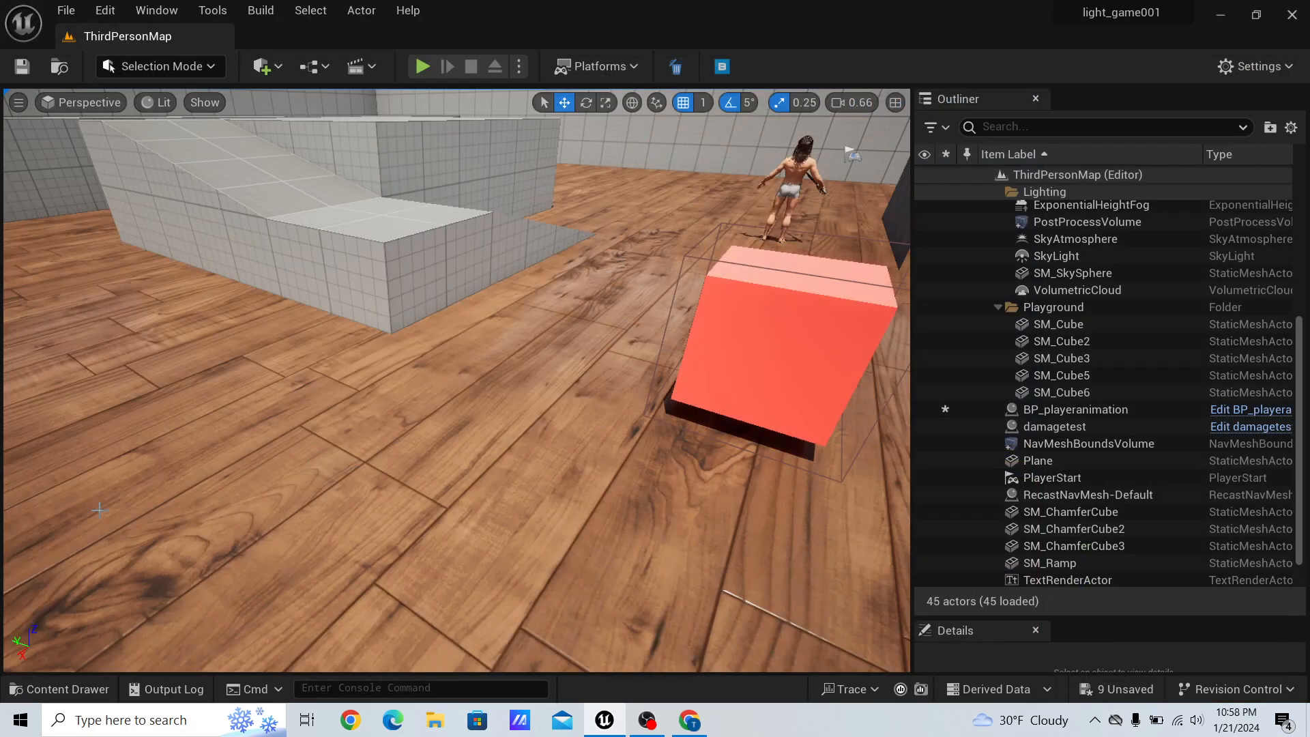
Play-test the ThirdPersonMap level, performing sword attacks and walking with the character, and end the play session.
{"action": "left_click", "coordinate": [63, 688]}
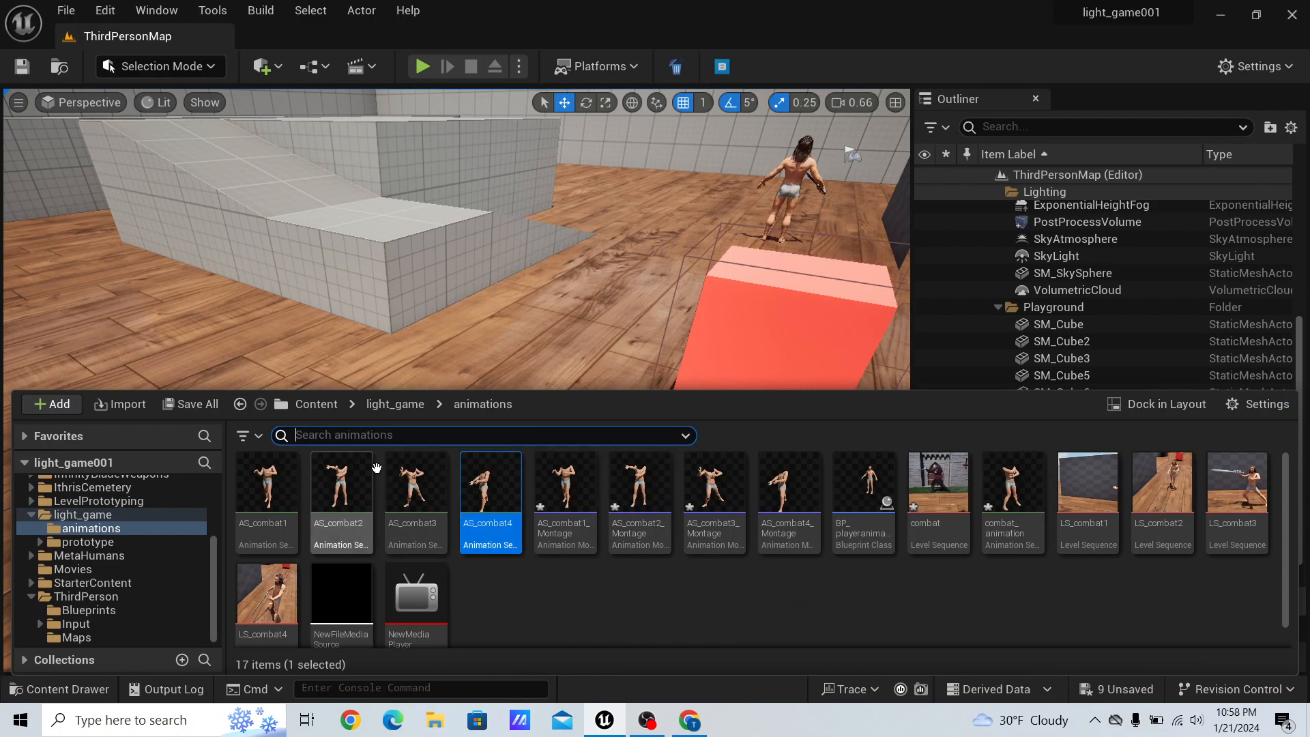
{"action": "right_click_drag", "start_coordinate": [474, 284], "coordinate": [486, 386]}
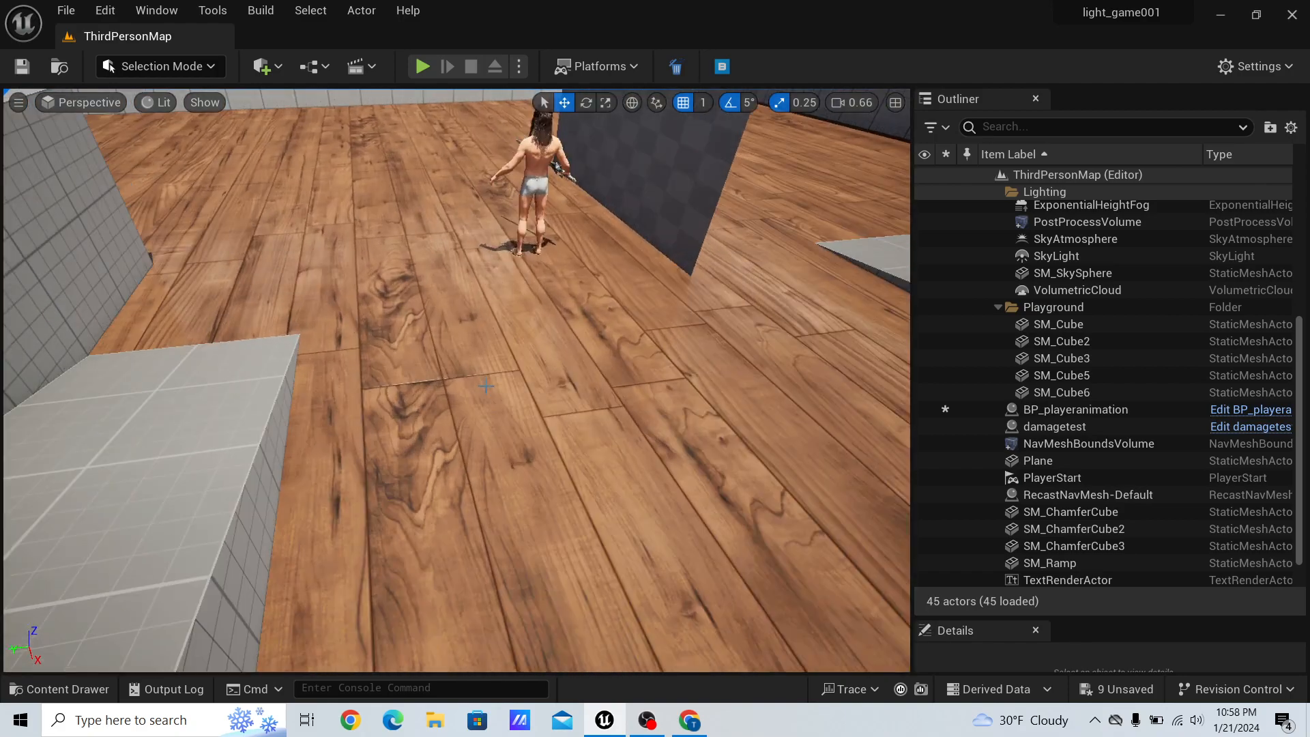
{"action": "left_click", "coordinate": [423, 65]}
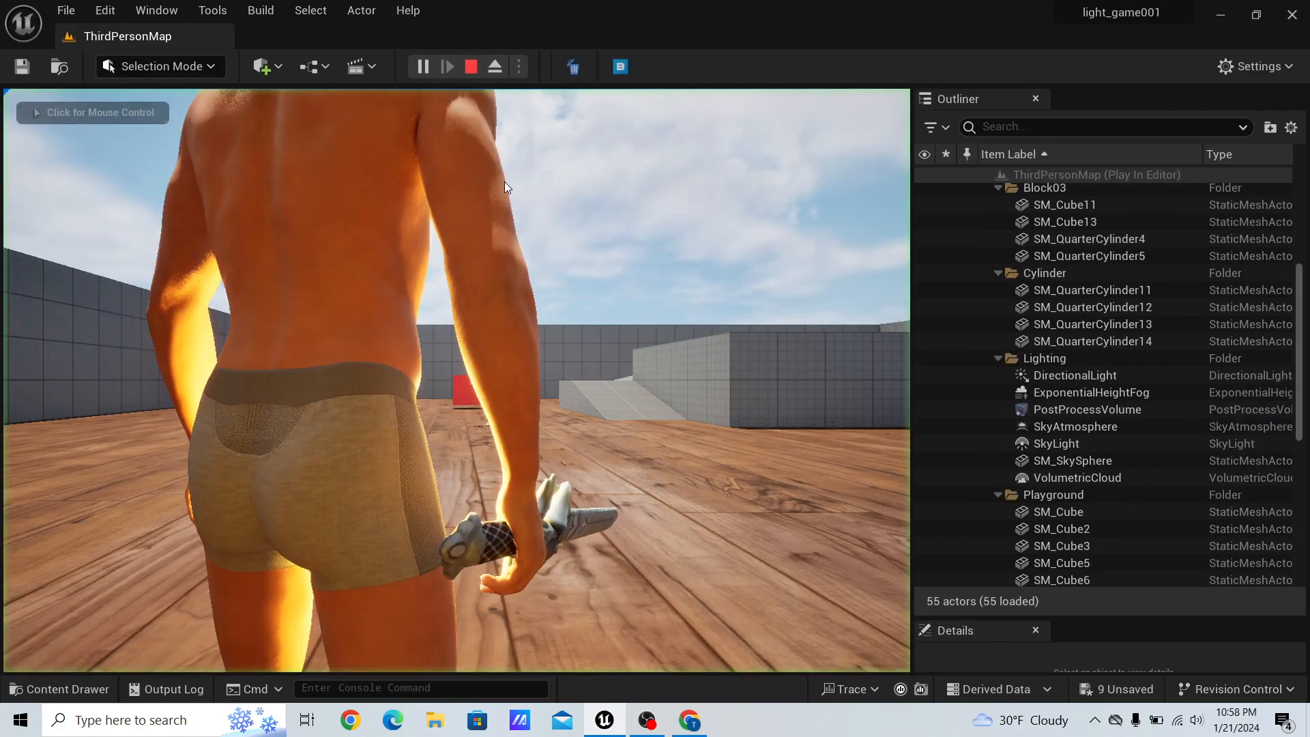
{"action": "left_click", "coordinate": [472, 379]}
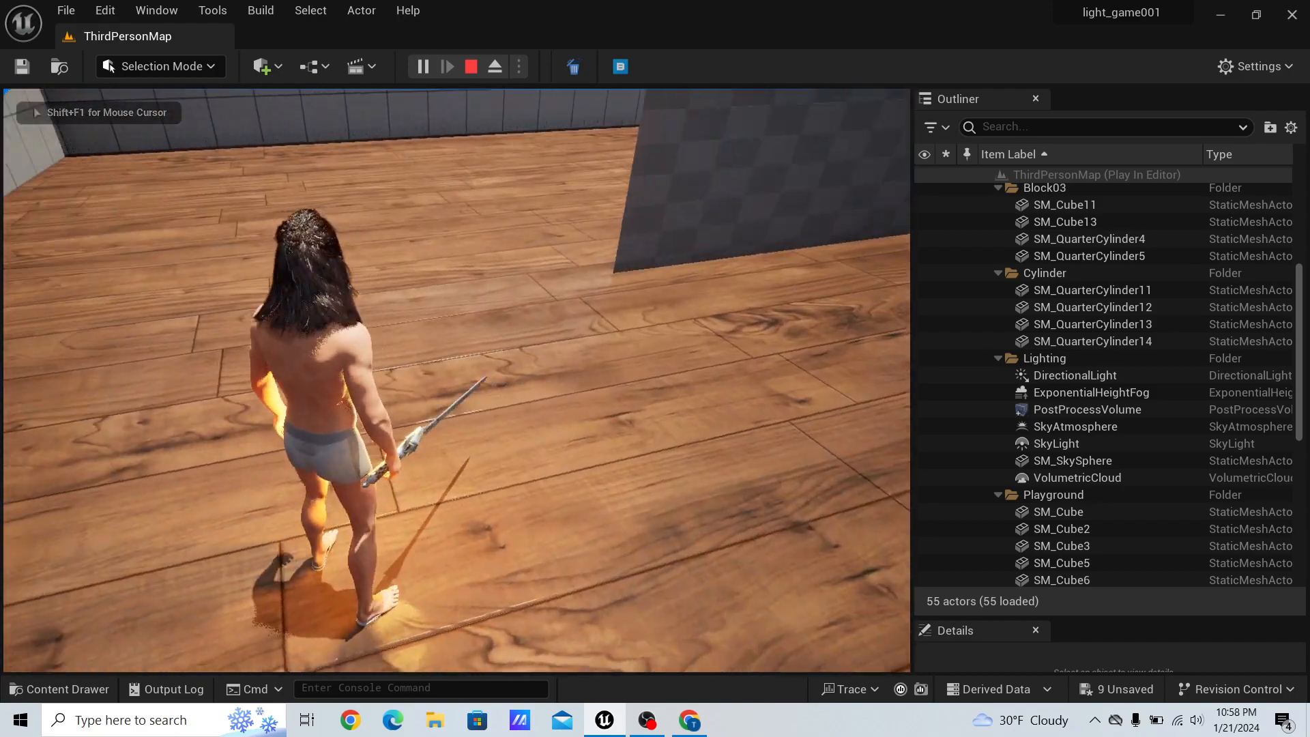
{"action": "left_click", "coordinate": [473, 379]}
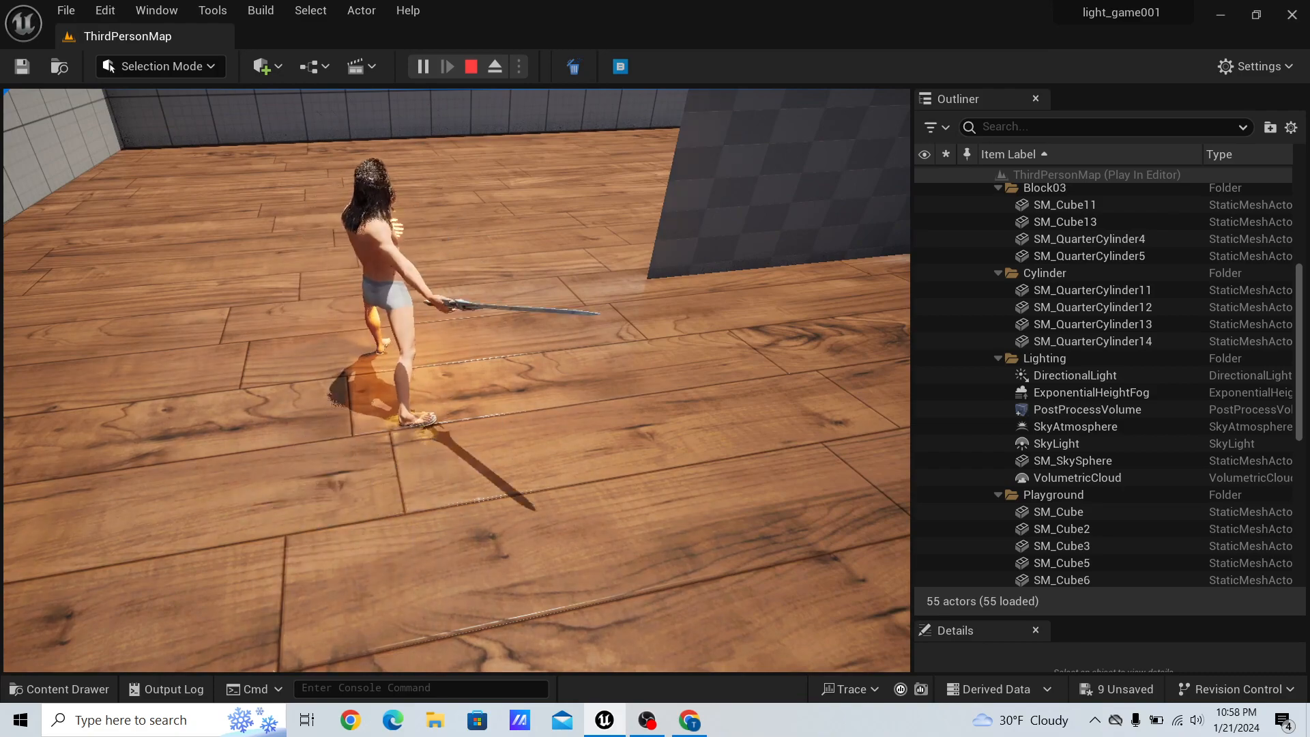
{"action": "key", "text": "w"}
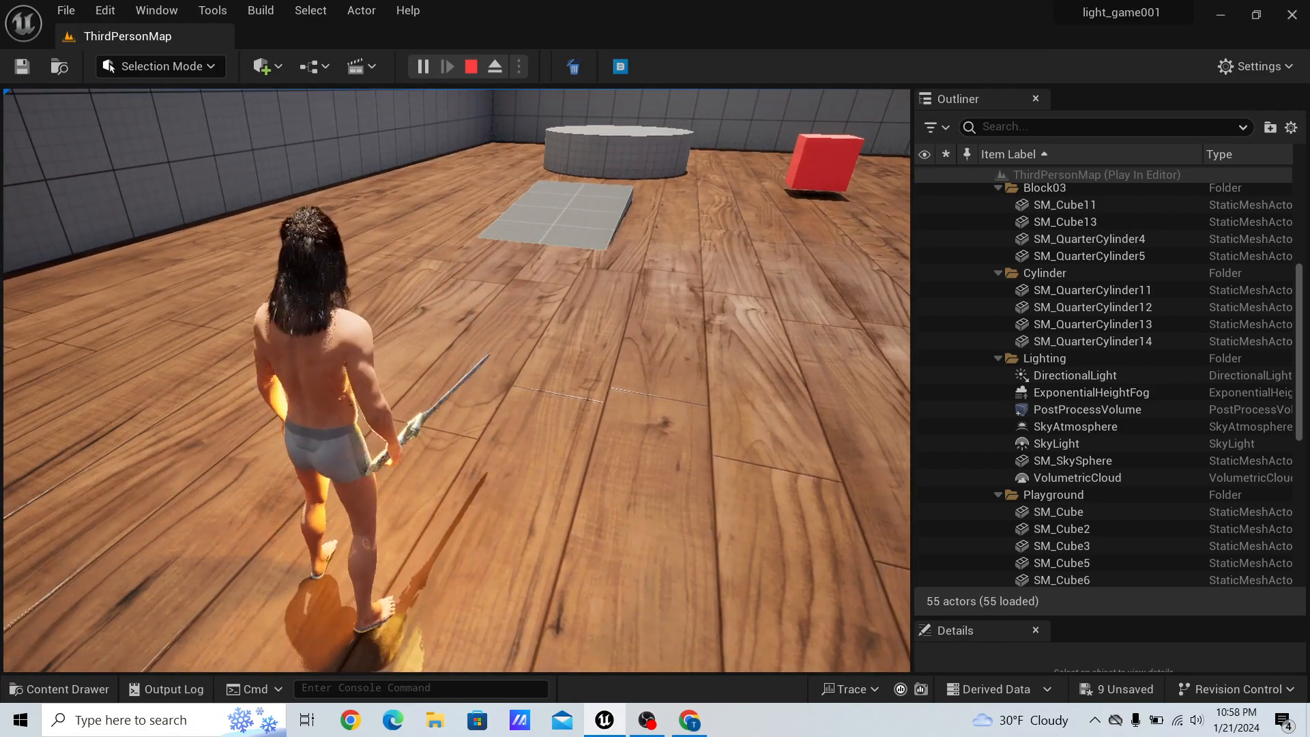
{"action": "key", "text": "Escape"}
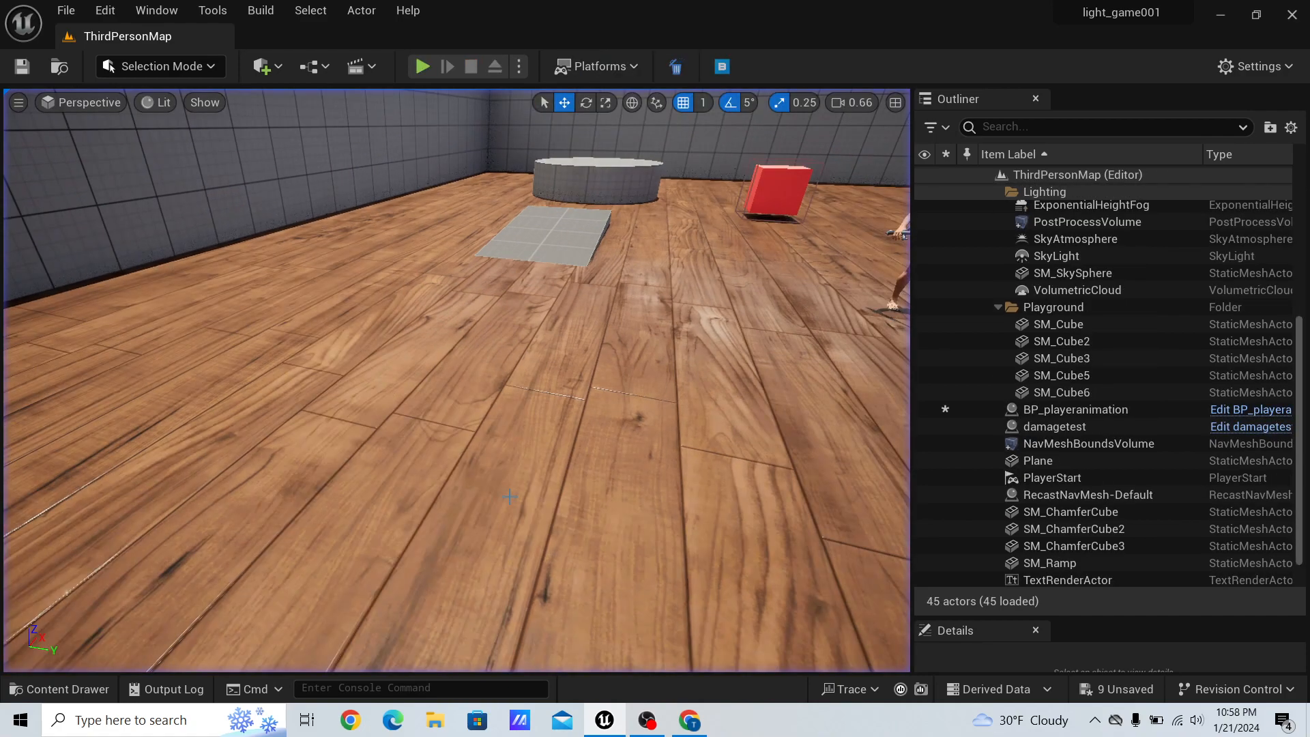
Open the combat level sequence from the animations folder and select BP_playeranimation's MetaHuman_ControlRig track.
{"action": "left_click", "coordinate": [62, 689]}
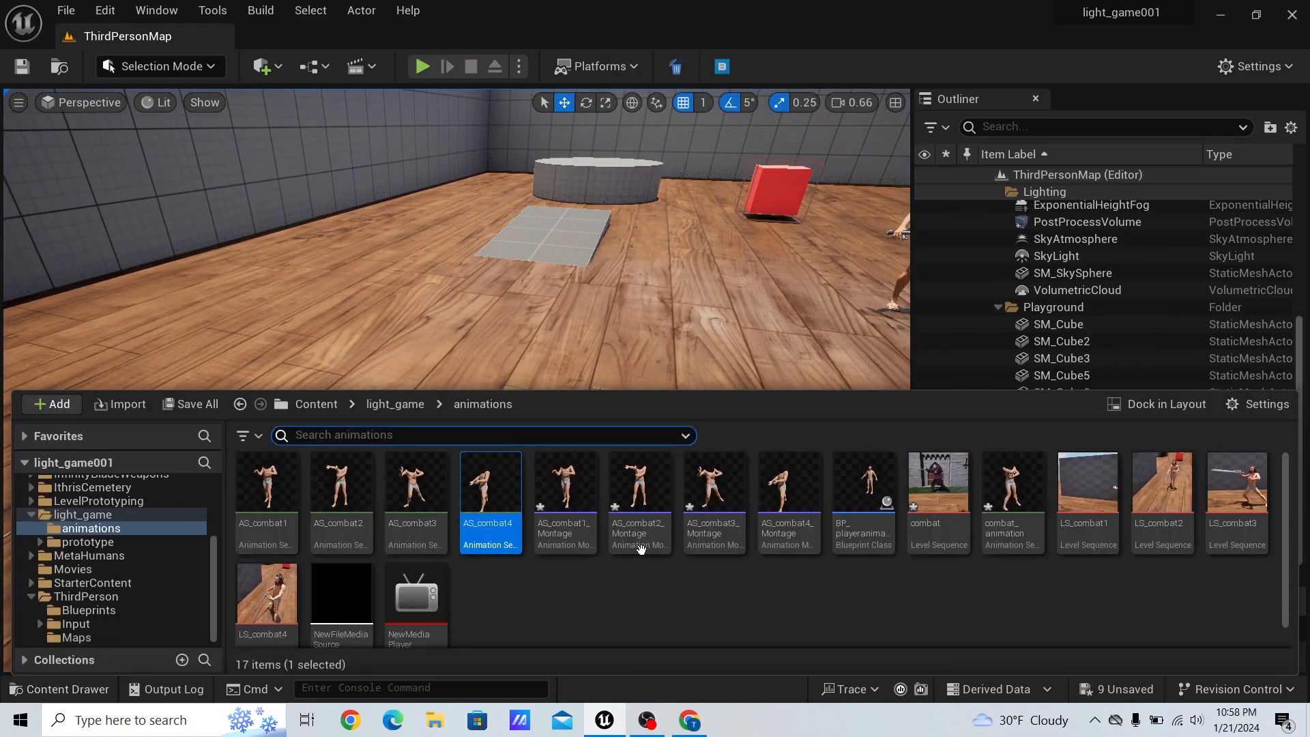
{"action": "double_click", "coordinate": [939, 491]}
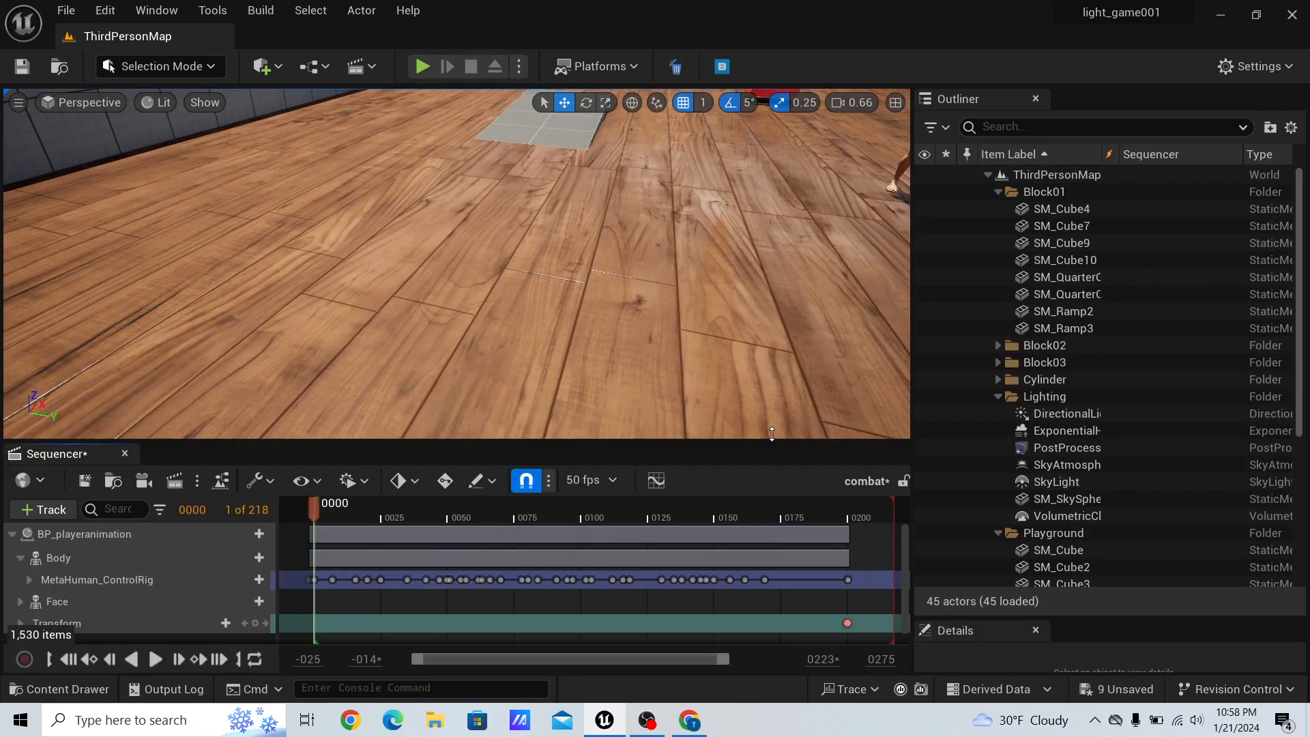
{"action": "scroll", "coordinate": [573, 209], "scroll_direction": "down", "scroll_amount": 5}
{"action": "right_click_drag", "start_coordinate": [573, 209], "coordinate": [684, 198]}
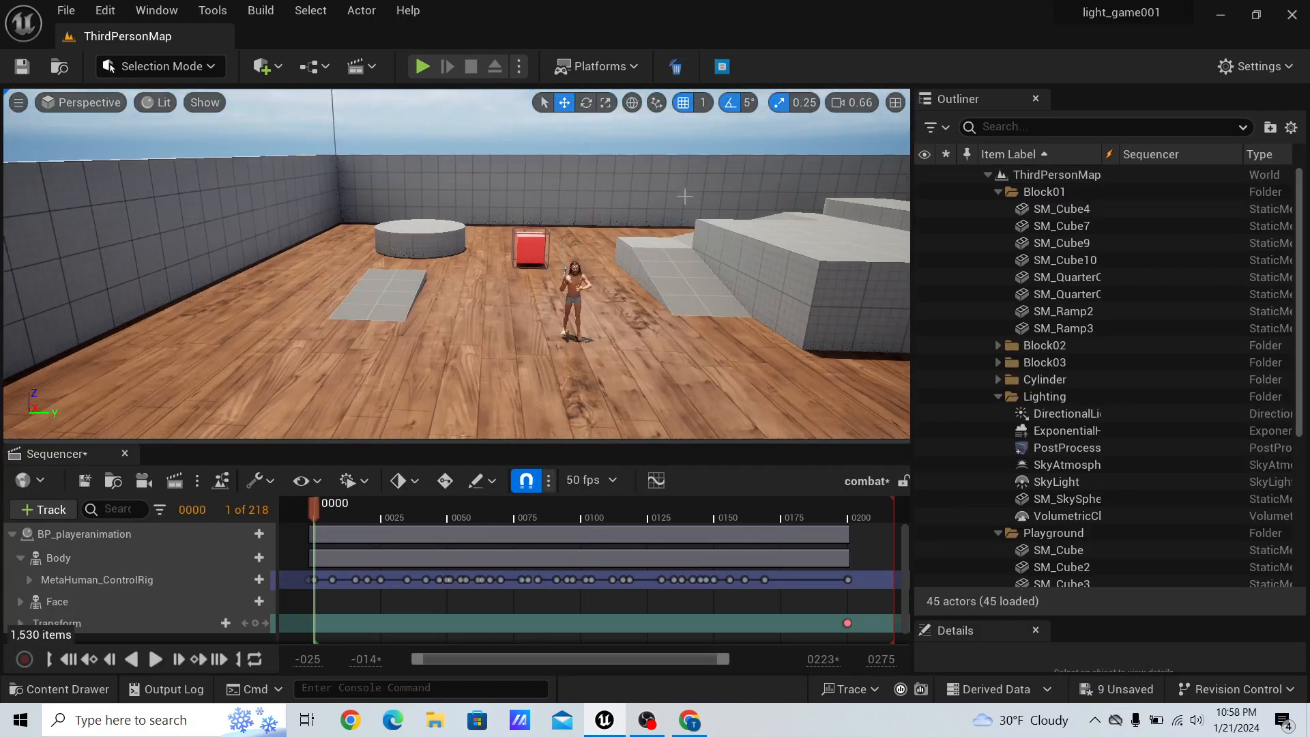
{"action": "scroll", "coordinate": [661, 243], "scroll_direction": "up", "scroll_amount": 2}
{"action": "left_click", "coordinate": [618, 290]}
{"action": "right_click_drag", "start_coordinate": [635, 283], "coordinate": [839, 239]}
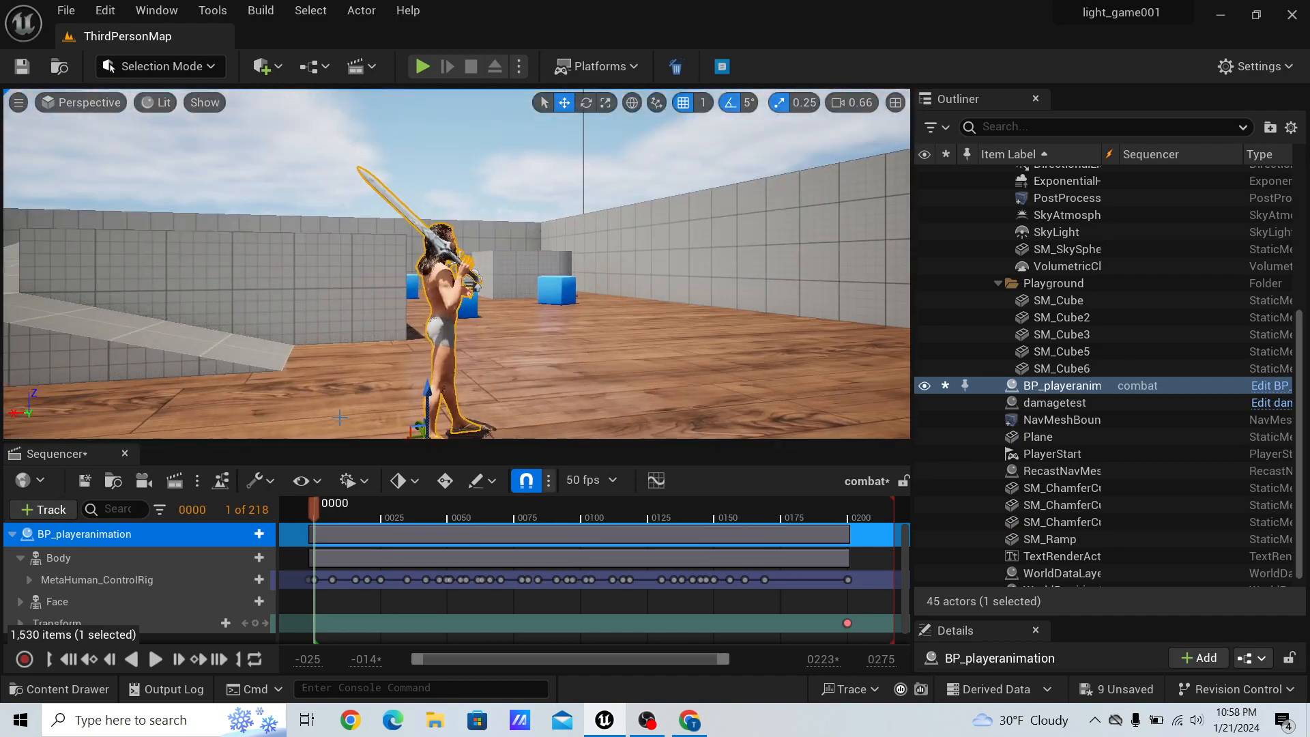
{"action": "left_click", "coordinate": [80, 578]}
{"action": "right_click_drag", "start_coordinate": [576, 276], "coordinate": [591, 231]}
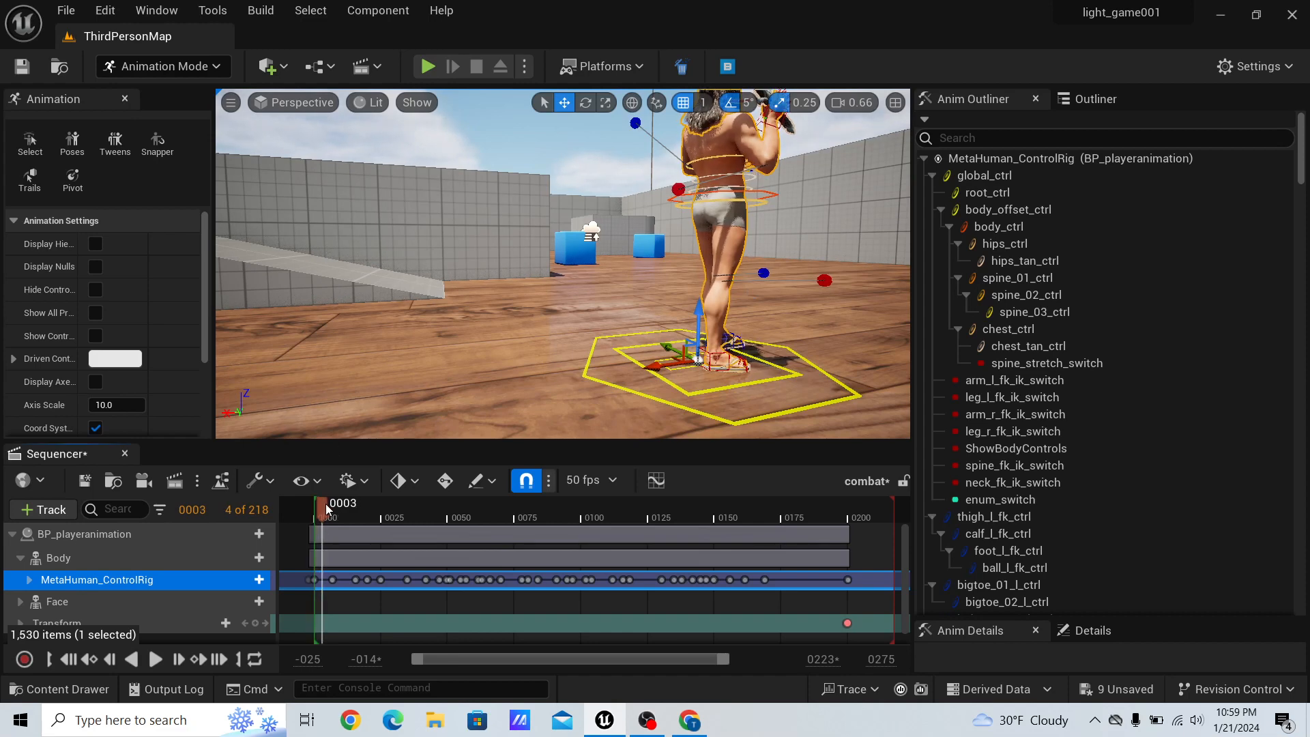
Scrub the combat sequence to frame 187 and shift the control rig's global control along the floor.
{"action": "left_click_drag", "start_coordinate": [326, 508], "coordinate": [810, 546]}
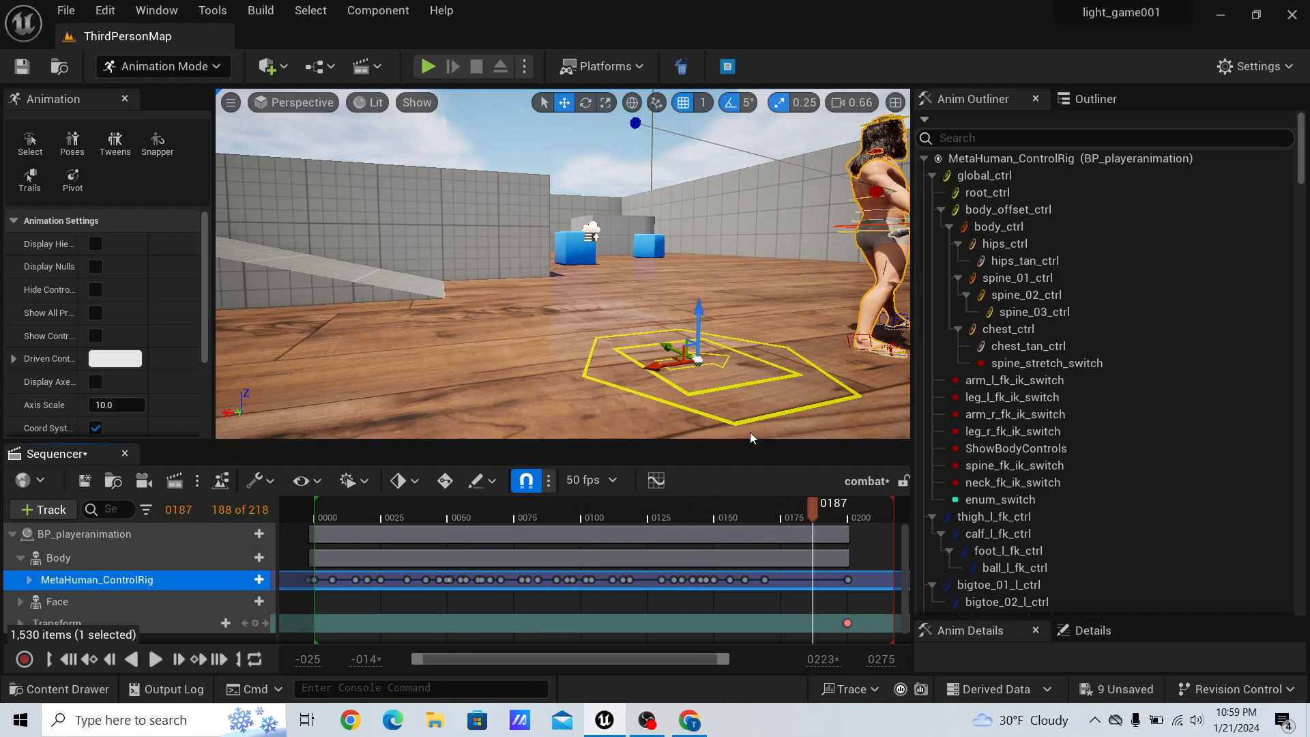
{"action": "right_click_drag", "start_coordinate": [805, 326], "coordinate": [786, 298]}
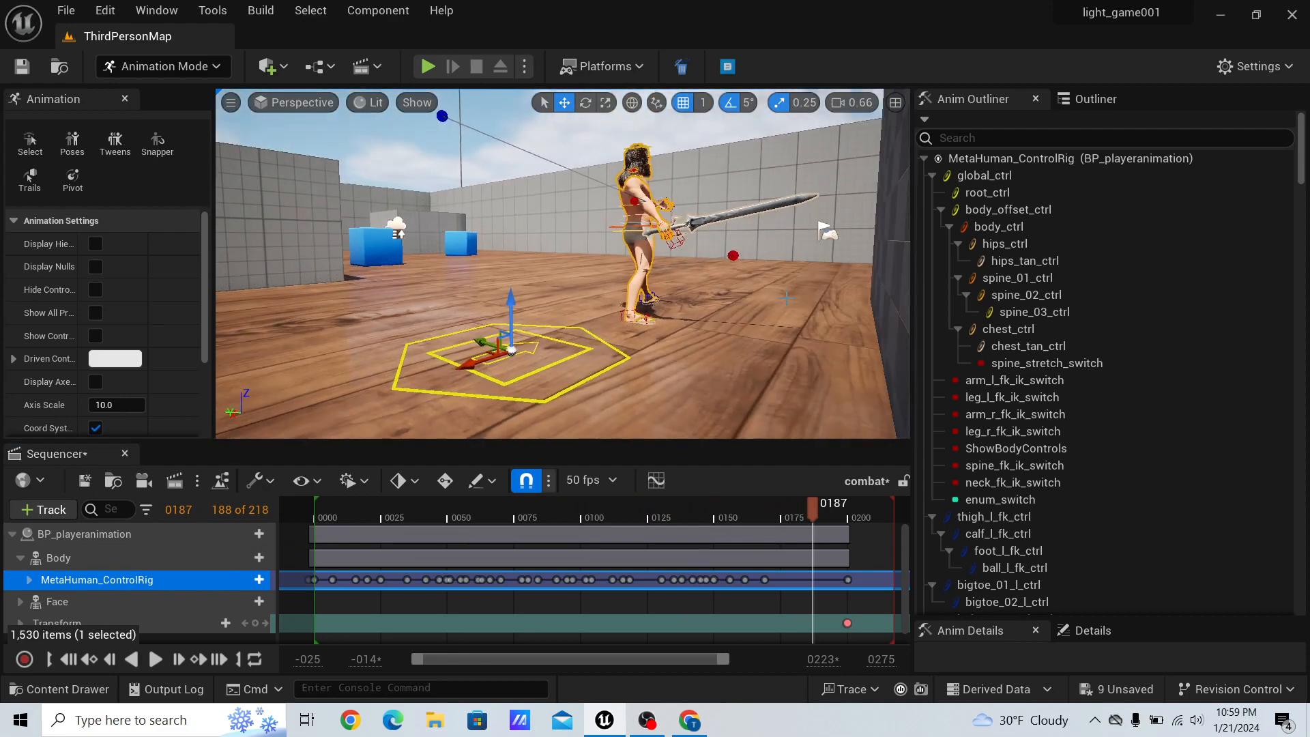
{"action": "left_click_drag", "start_coordinate": [474, 365], "coordinate": [516, 322]}
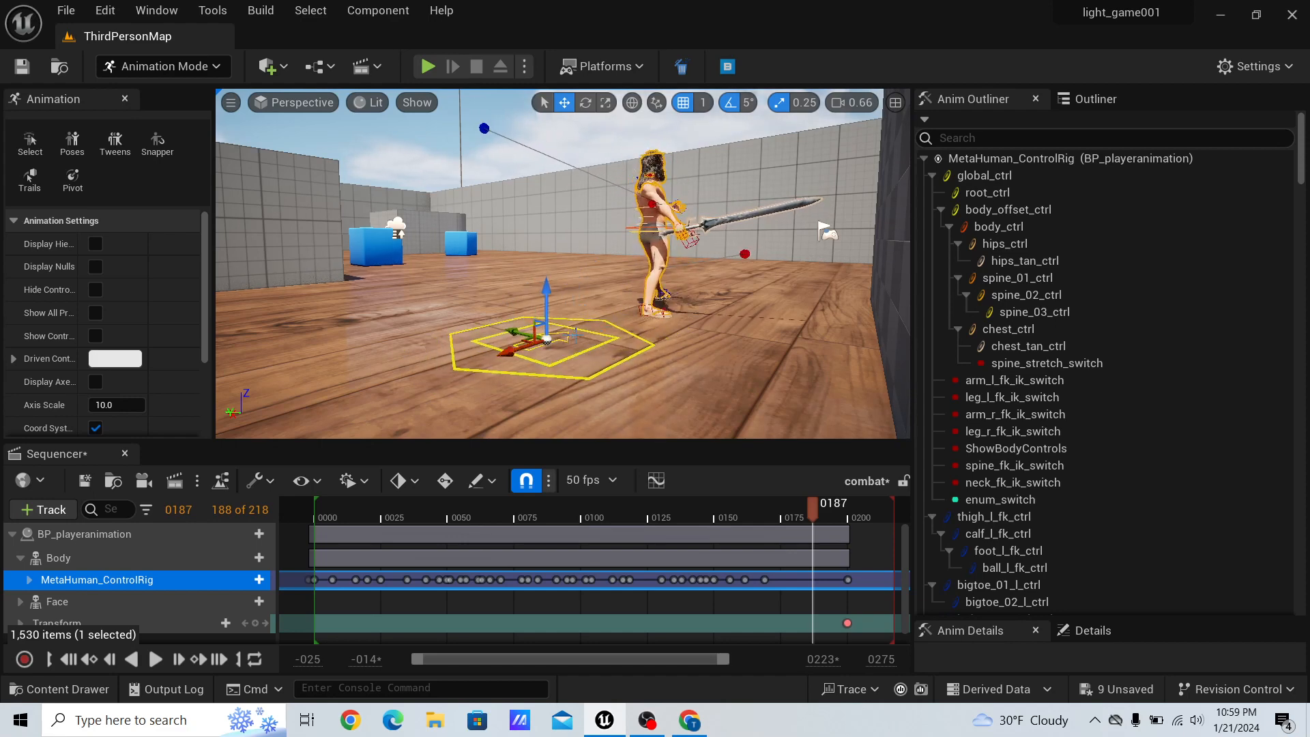
Review the repositioned combat animation at frame 200 and back through its start, ending at frame -001.
{"action": "left_click_drag", "start_coordinate": [814, 510], "coordinate": [848, 510]}
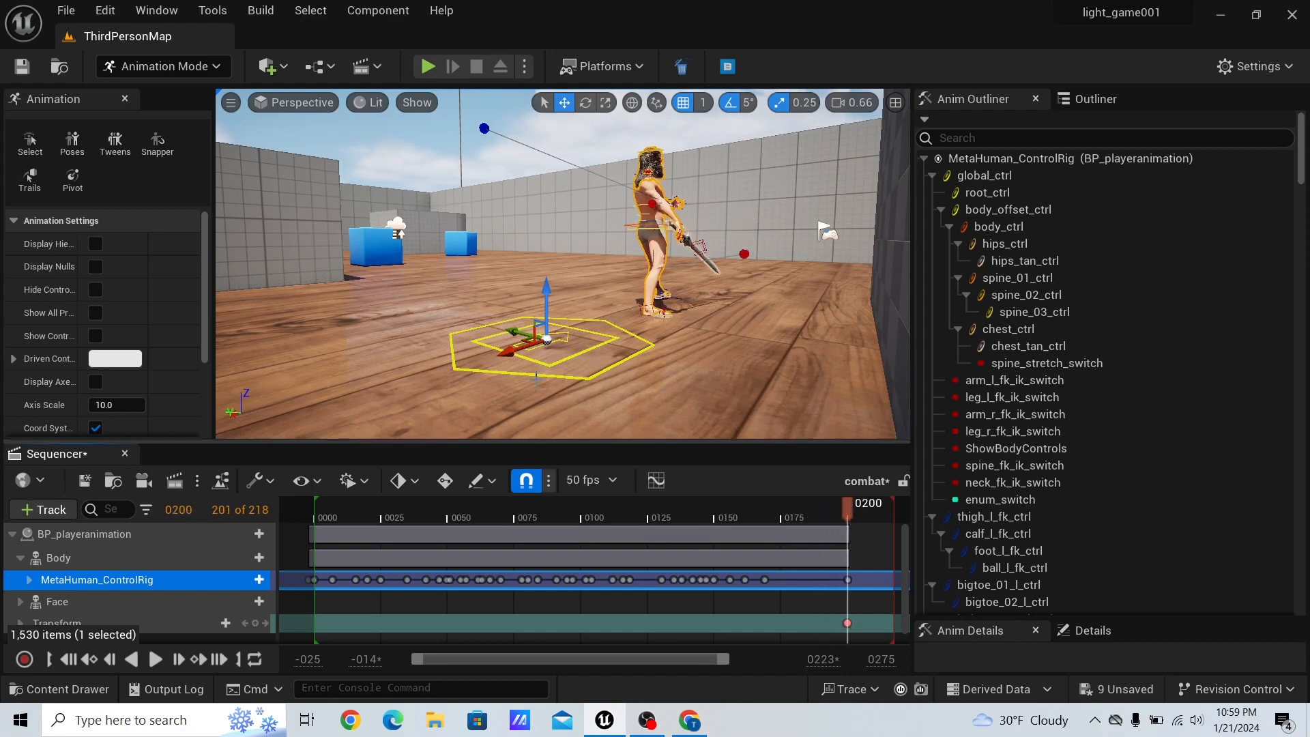
{"action": "left_click_drag", "start_coordinate": [848, 512], "coordinate": [325, 522]}
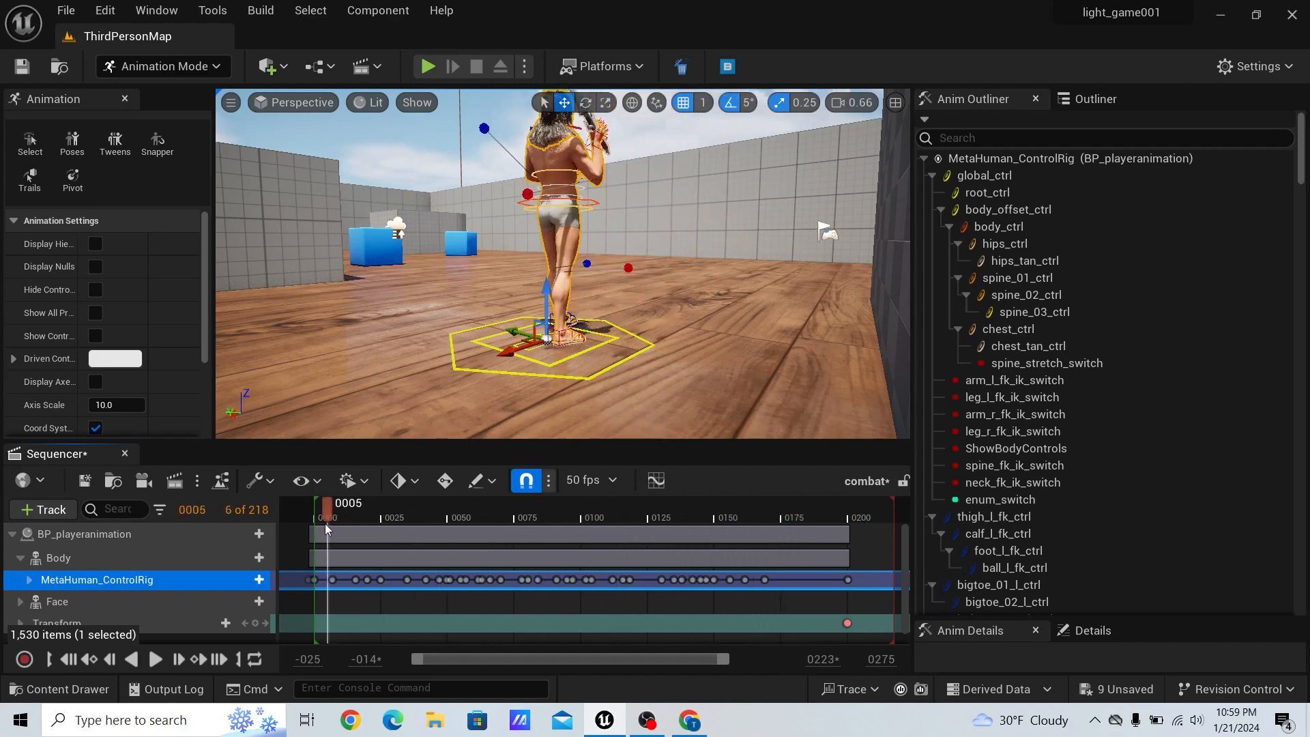
{"action": "left_click", "coordinate": [69, 659]}
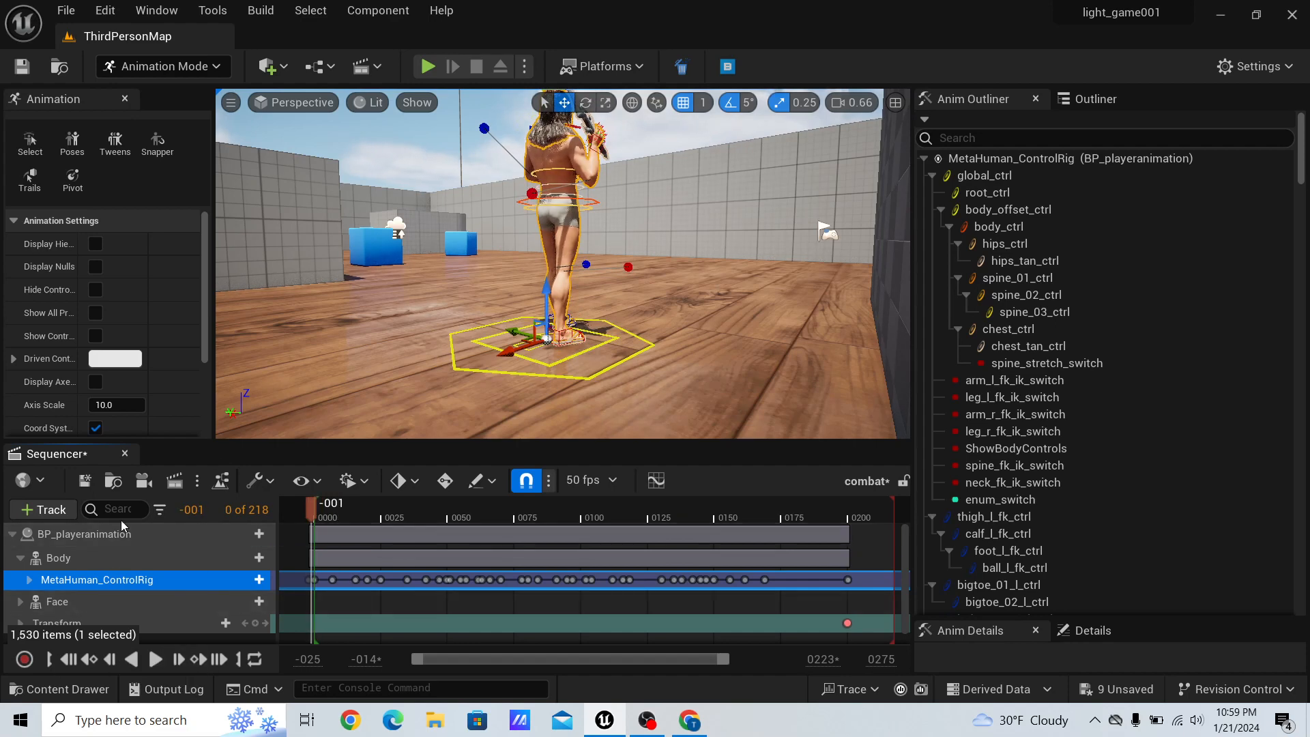
Open the LS_combat1 level sequence from the animations folder.
{"action": "left_click", "coordinate": [41, 689]}
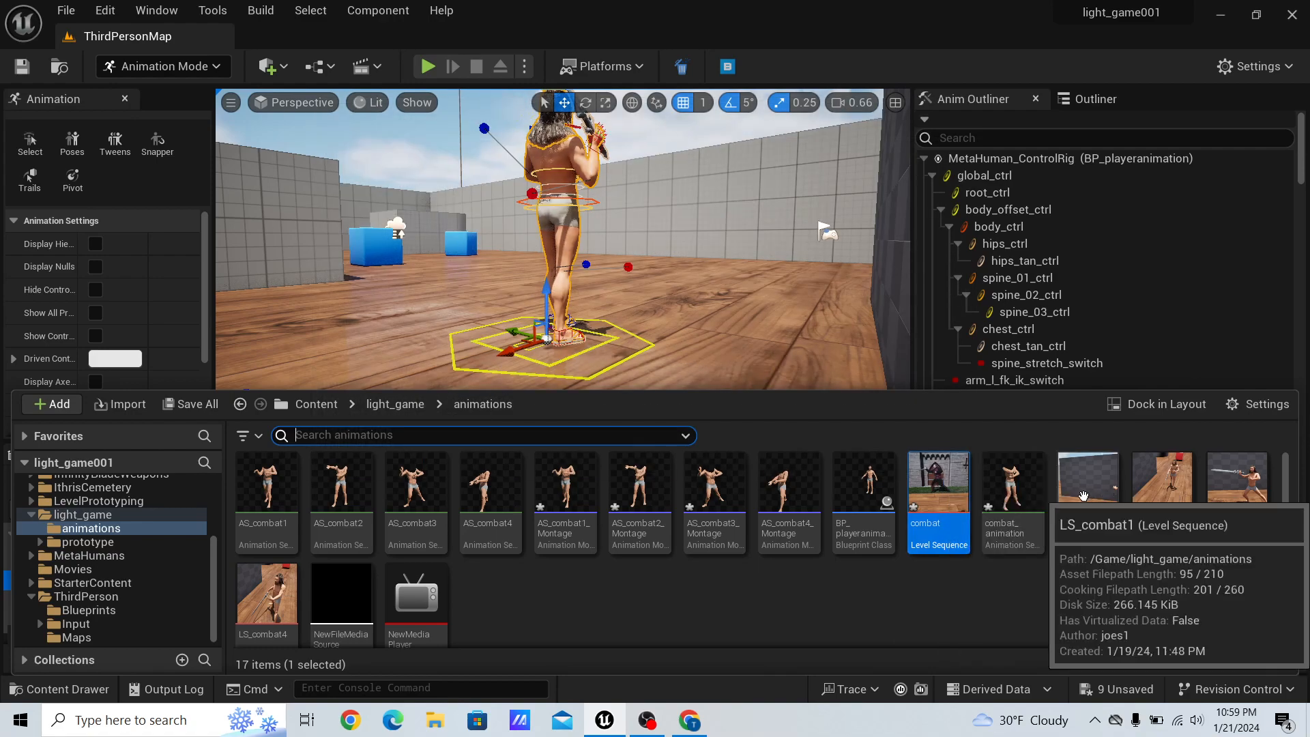
{"action": "left_click", "coordinate": [1076, 486]}
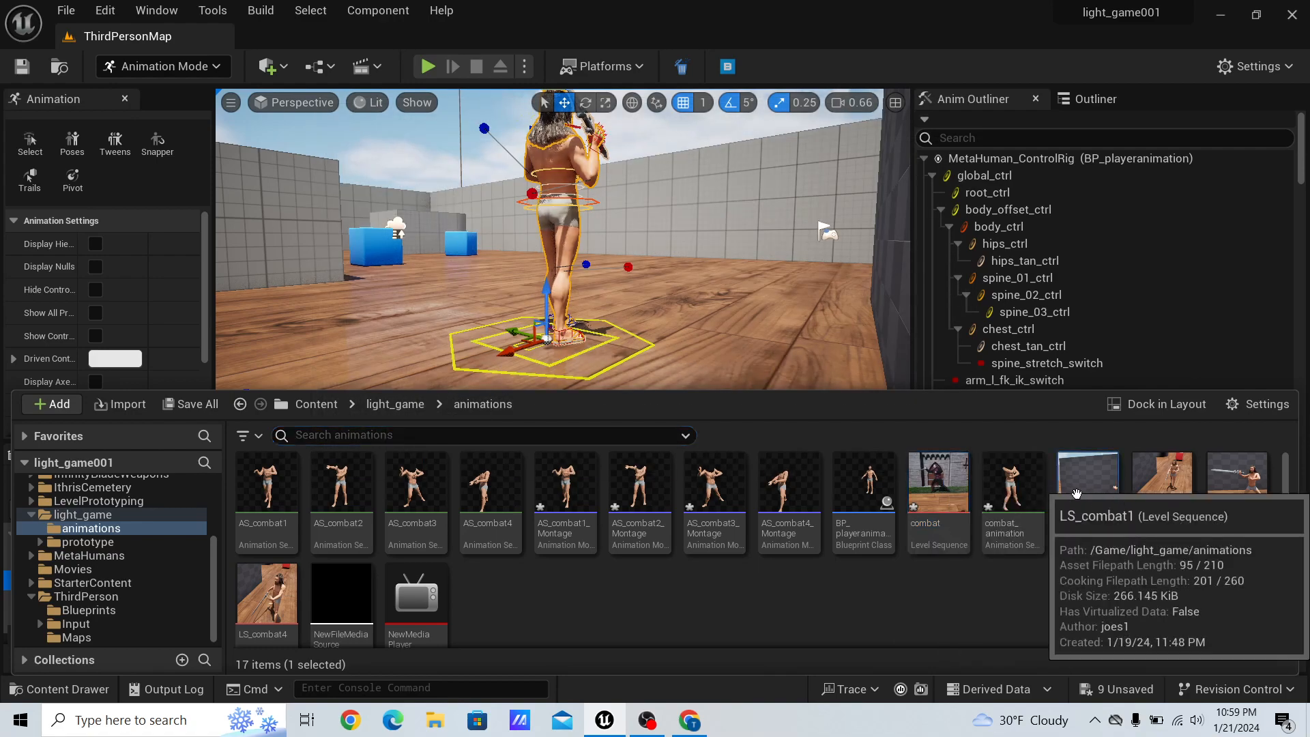
{"action": "double_click", "coordinate": [1077, 490]}
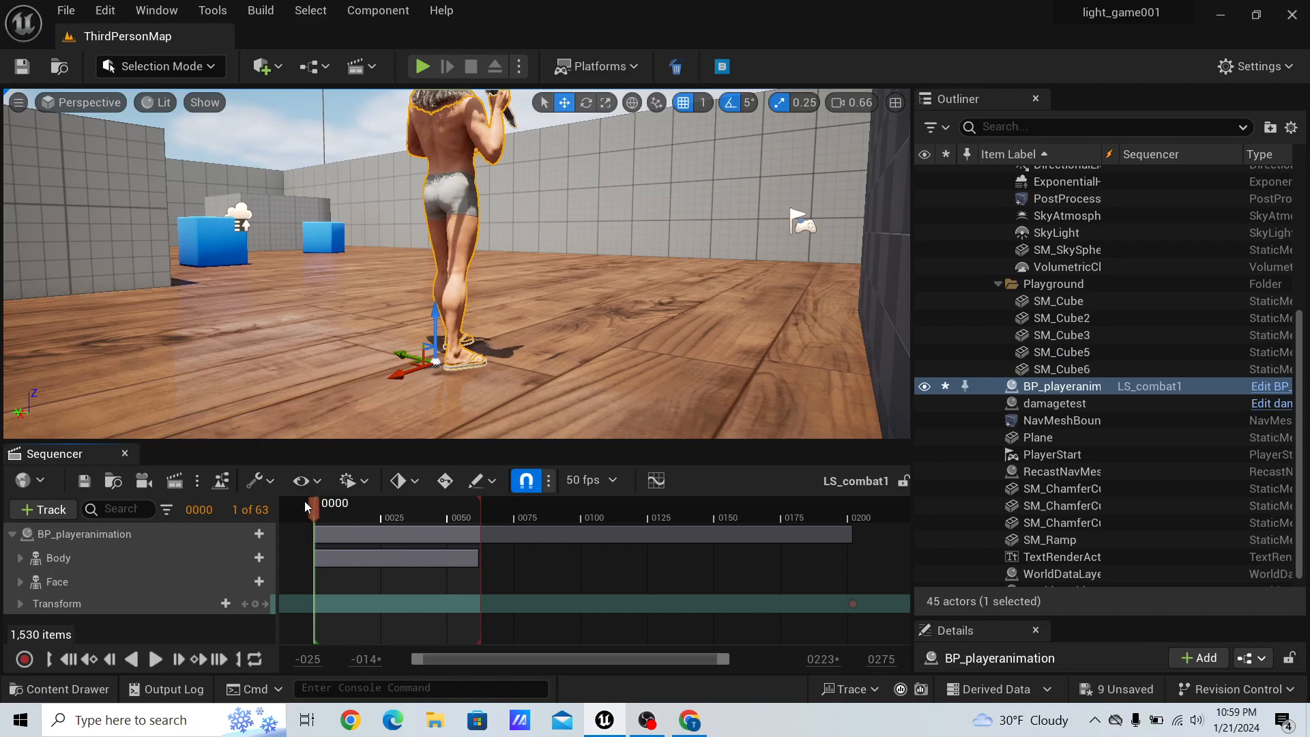
Scrub through LS_combat1 from its start to frame 62 to examine the character's attack animation.
{"action": "mouse_move", "coordinate": [305, 505]}
{"action": "left_mouse_down"}
{"action": "mouse_move", "coordinate": [478, 508]}
{"action": "mouse_move", "coordinate": [326, 515]}
{"action": "left_mouse_up"}
{"action": "key", "text": "w"}
{"action": "mouse_move", "coordinate": [413, 409]}
{"action": "right_mouse_down"}
{"action": "mouse_move", "coordinate": [409, 341]}
{"action": "mouse_move", "coordinate": [423, 396]}
{"action": "right_mouse_up"}
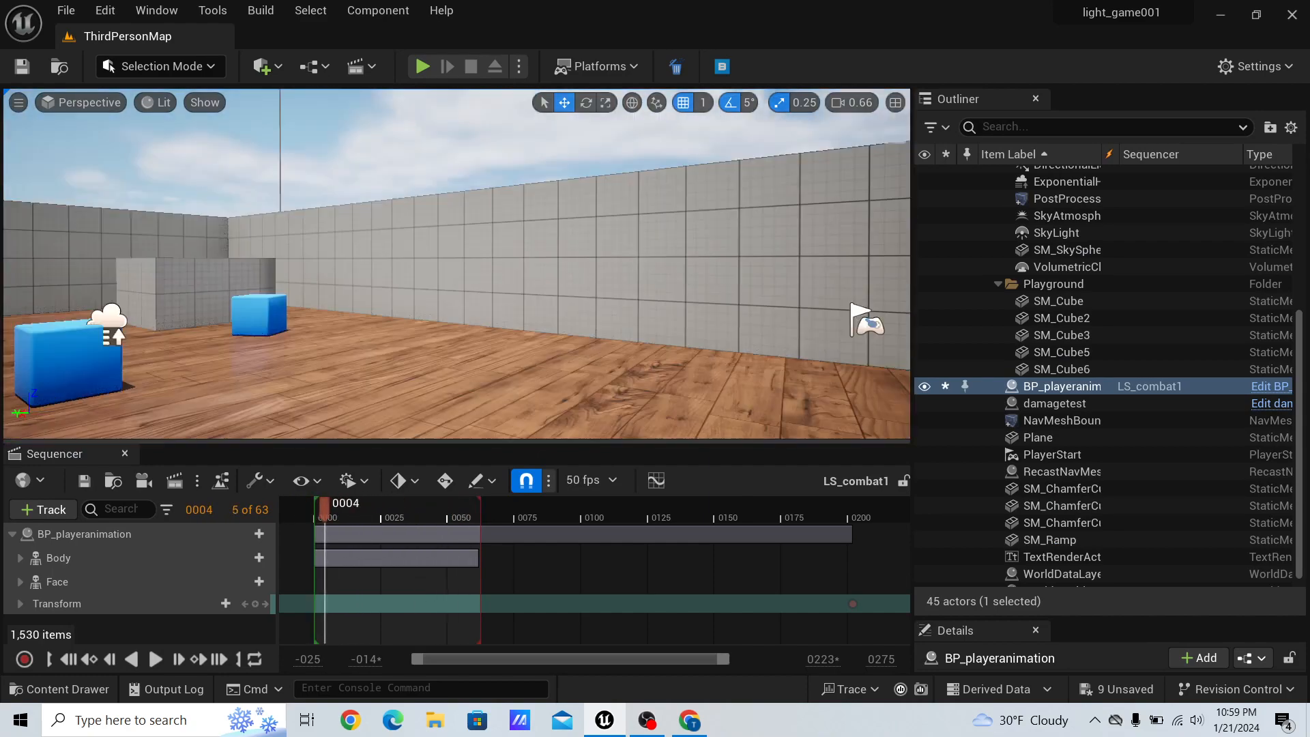
{"action": "mouse_move", "coordinate": [478, 289]}
{"action": "right_mouse_down"}
{"action": "mouse_move", "coordinate": [498, 341]}
{"action": "mouse_move", "coordinate": [451, 294]}
{"action": "mouse_move", "coordinate": [491, 280]}
{"action": "mouse_move", "coordinate": [477, 290]}
{"action": "right_mouse_up"}
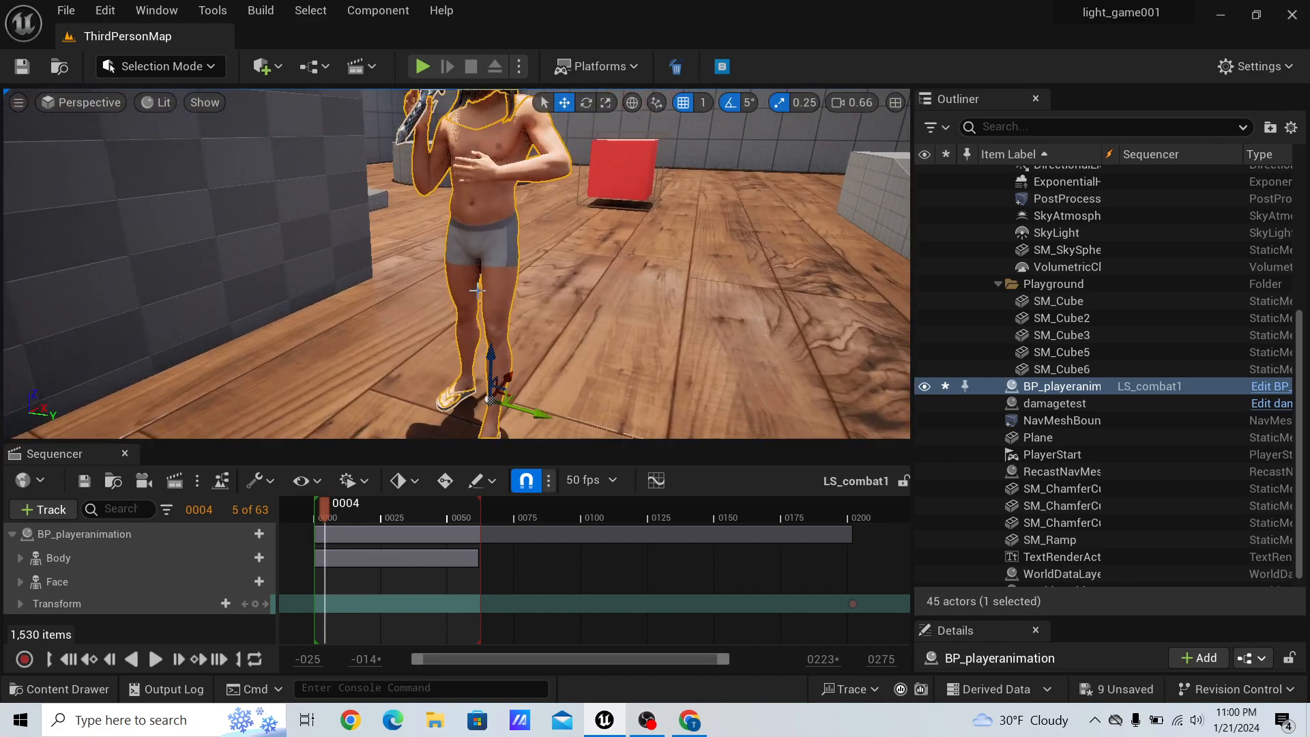
{"action": "left_click_drag", "start_coordinate": [323, 520], "coordinate": [454, 518]}
{"action": "right_click_drag", "start_coordinate": [423, 257], "coordinate": [385, 246]}
{"action": "scroll", "coordinate": [423, 258], "scroll_direction": "down", "scroll_amount": 5}
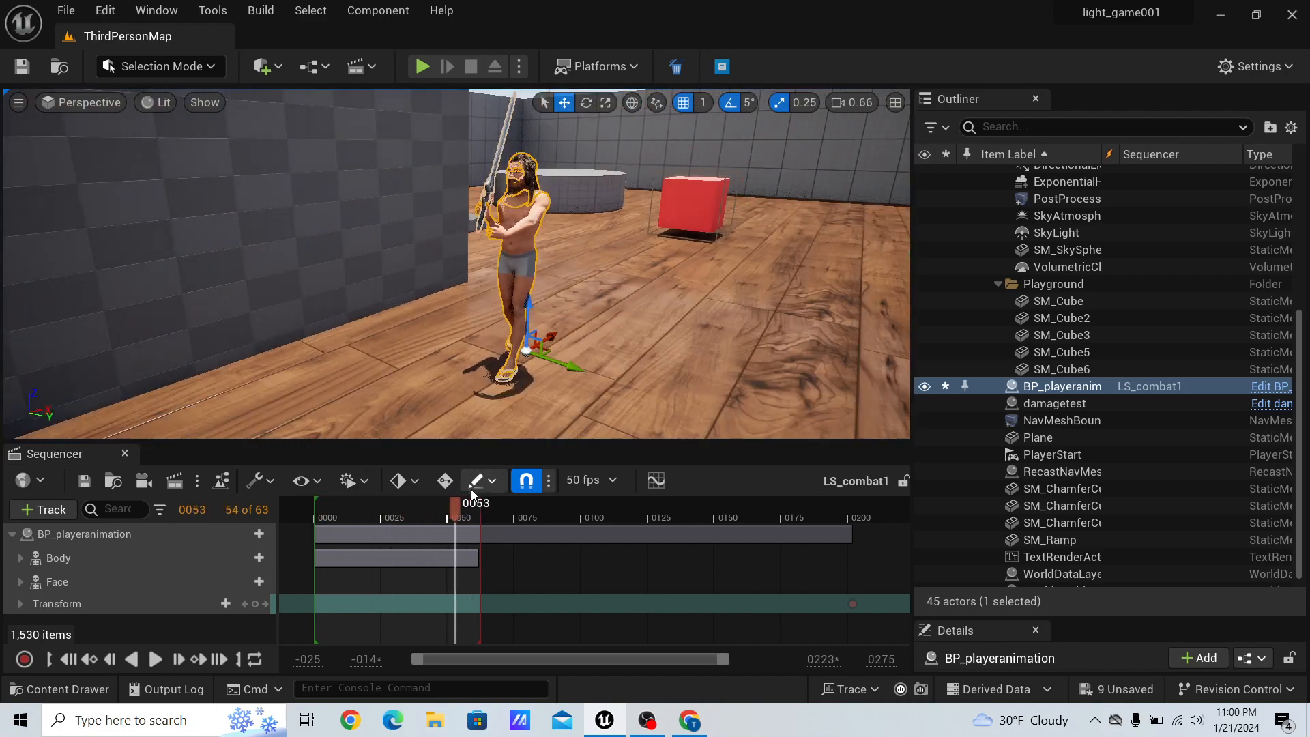
{"action": "left_click_drag", "start_coordinate": [461, 501], "coordinate": [479, 501]}
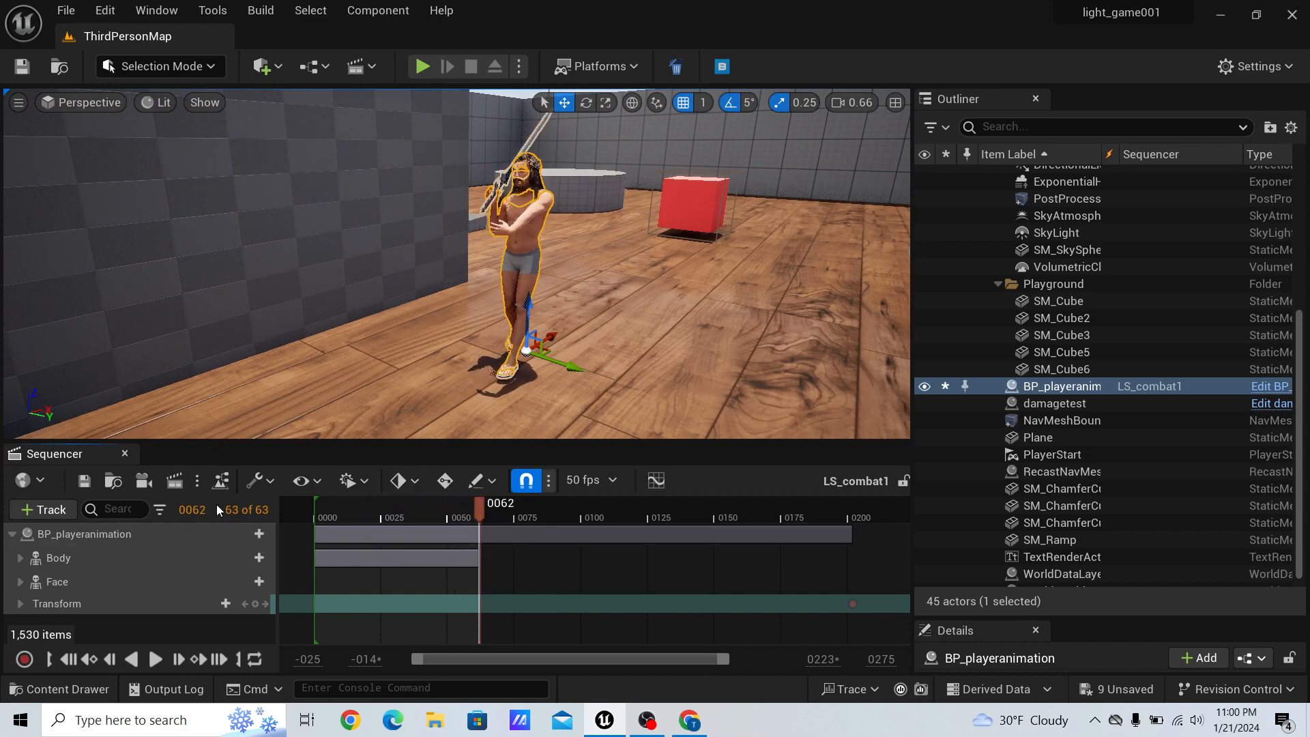
Try to bake the Body track of LS_combat1 into an animation sequence in the light_game/animations folder.
{"action": "right_click", "coordinate": [72, 558]}
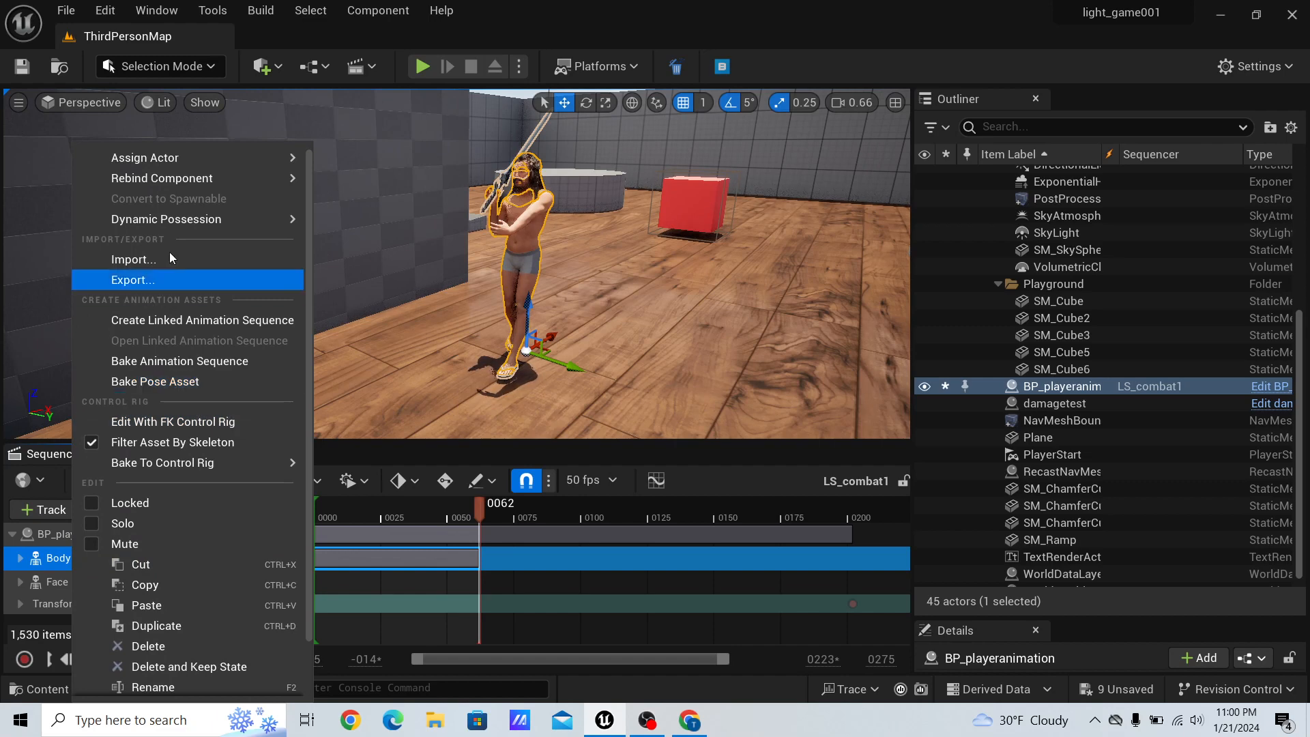
{"action": "left_click", "coordinate": [239, 362]}
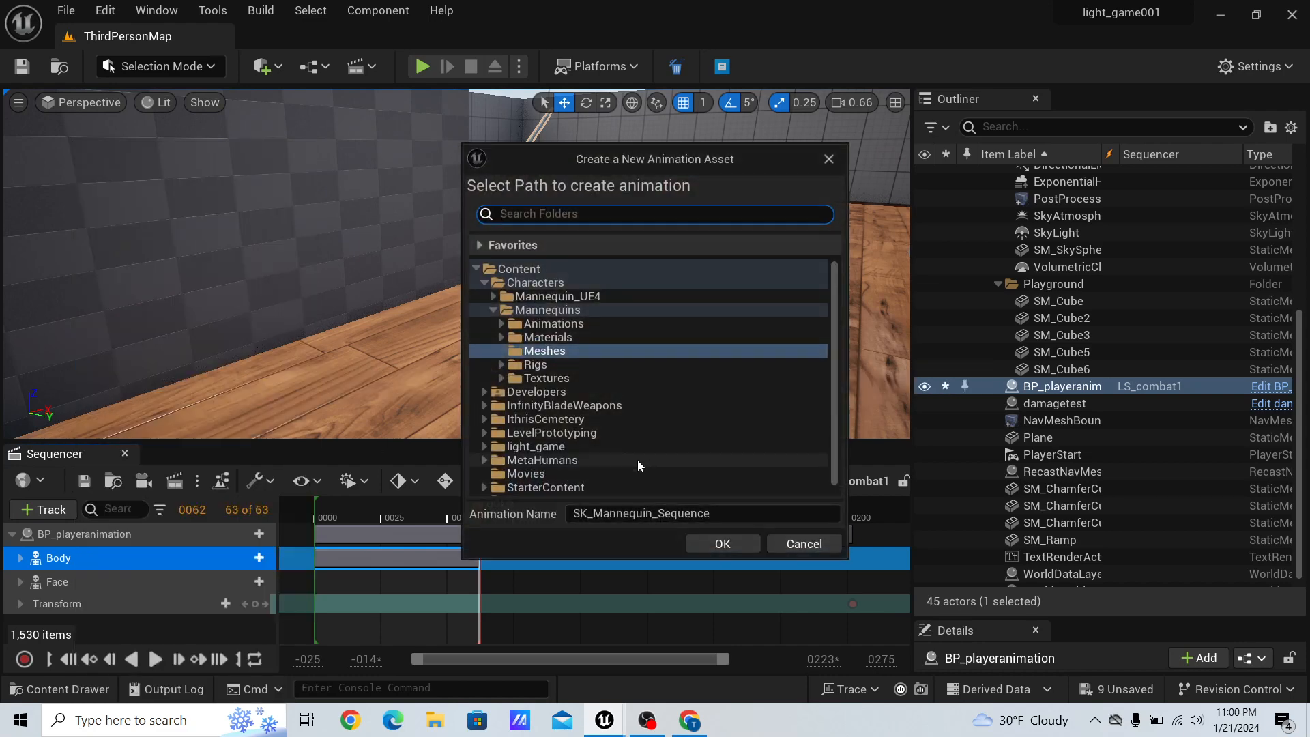
{"action": "left_click", "coordinate": [554, 322]}
{"action": "scroll", "coordinate": [547, 425], "scroll_direction": "down", "scroll_amount": 1}
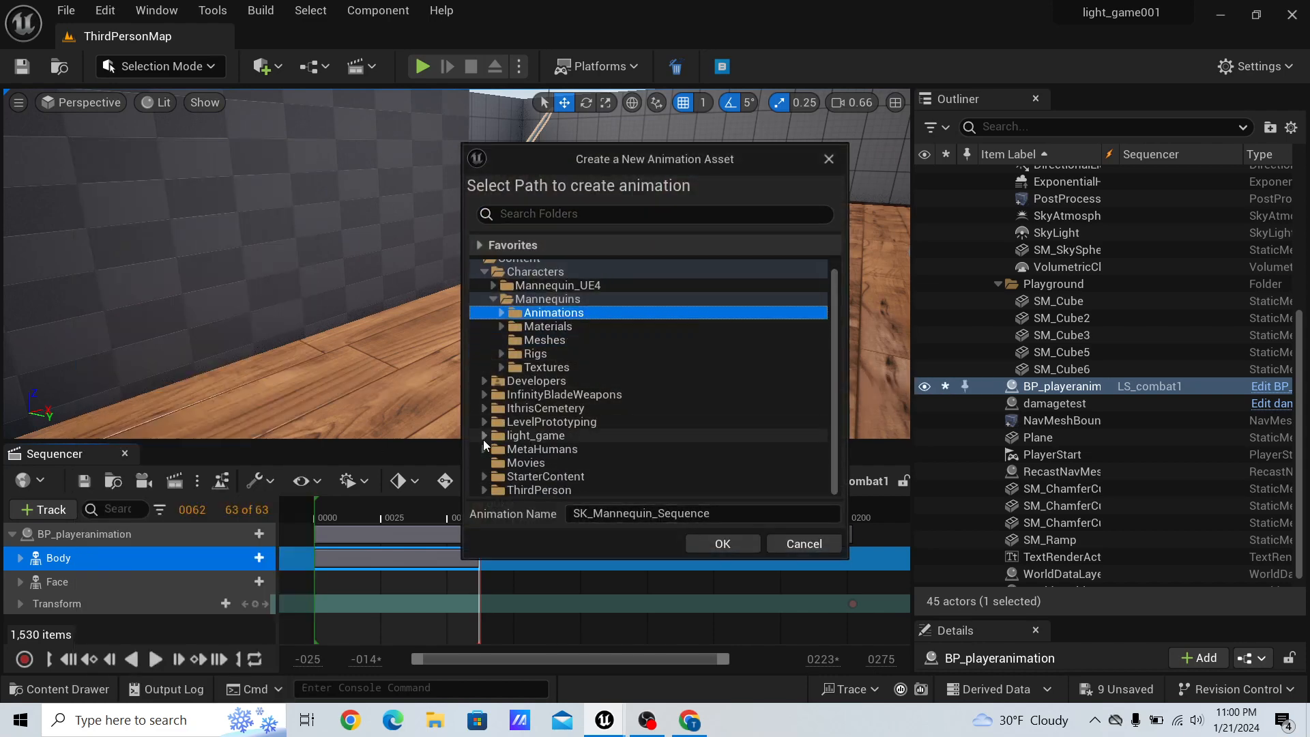
{"action": "left_click", "coordinate": [484, 436]}
{"action": "left_click", "coordinate": [544, 449]}
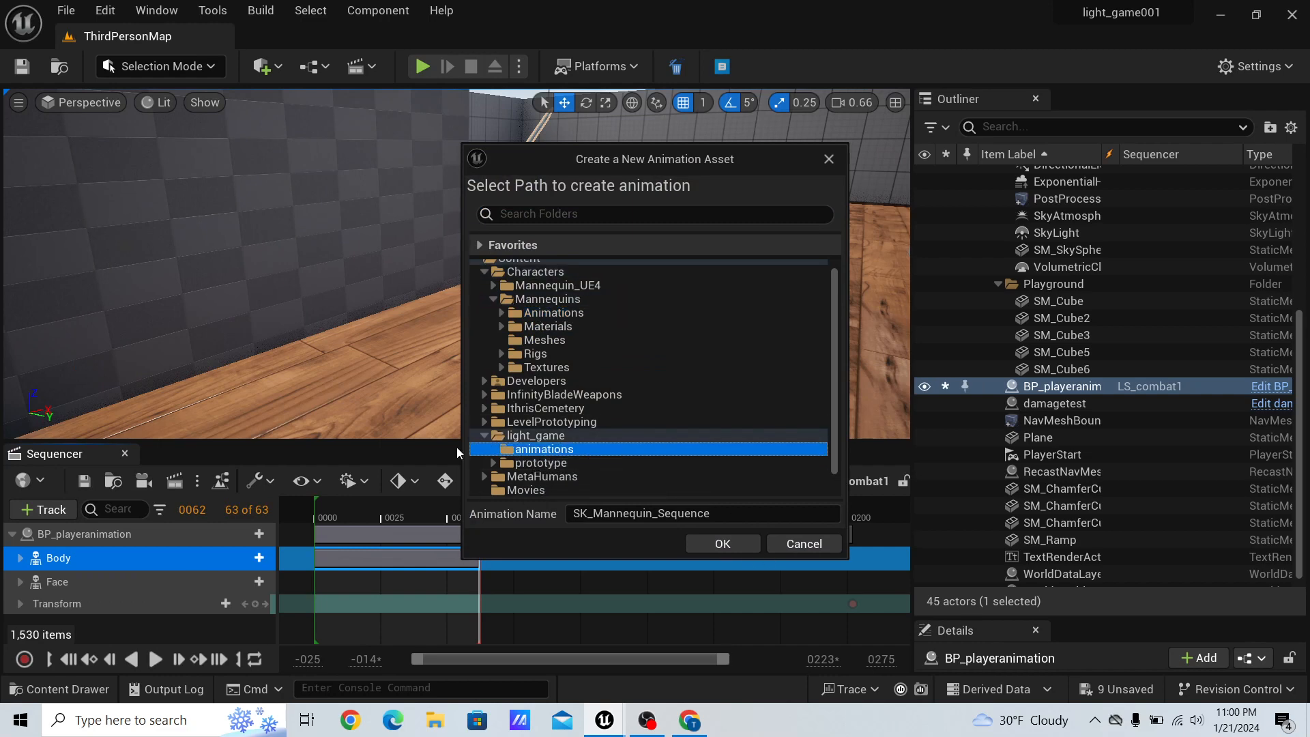
{"action": "left_click", "coordinate": [723, 543]}
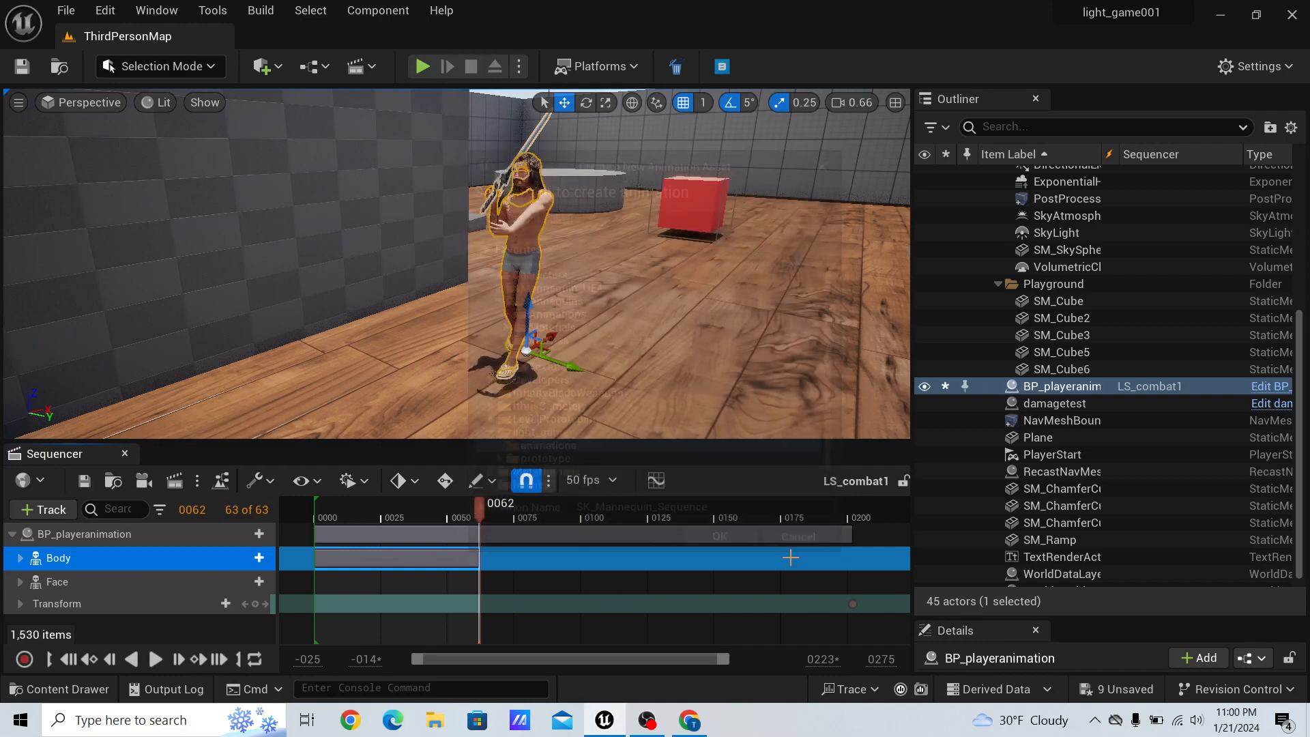
Examine the AS_combat1 to AS_combat4 animation sequences, their Create AnimMontage option, and the four matching montages.
{"action": "key", "text": "ctrl+space"}
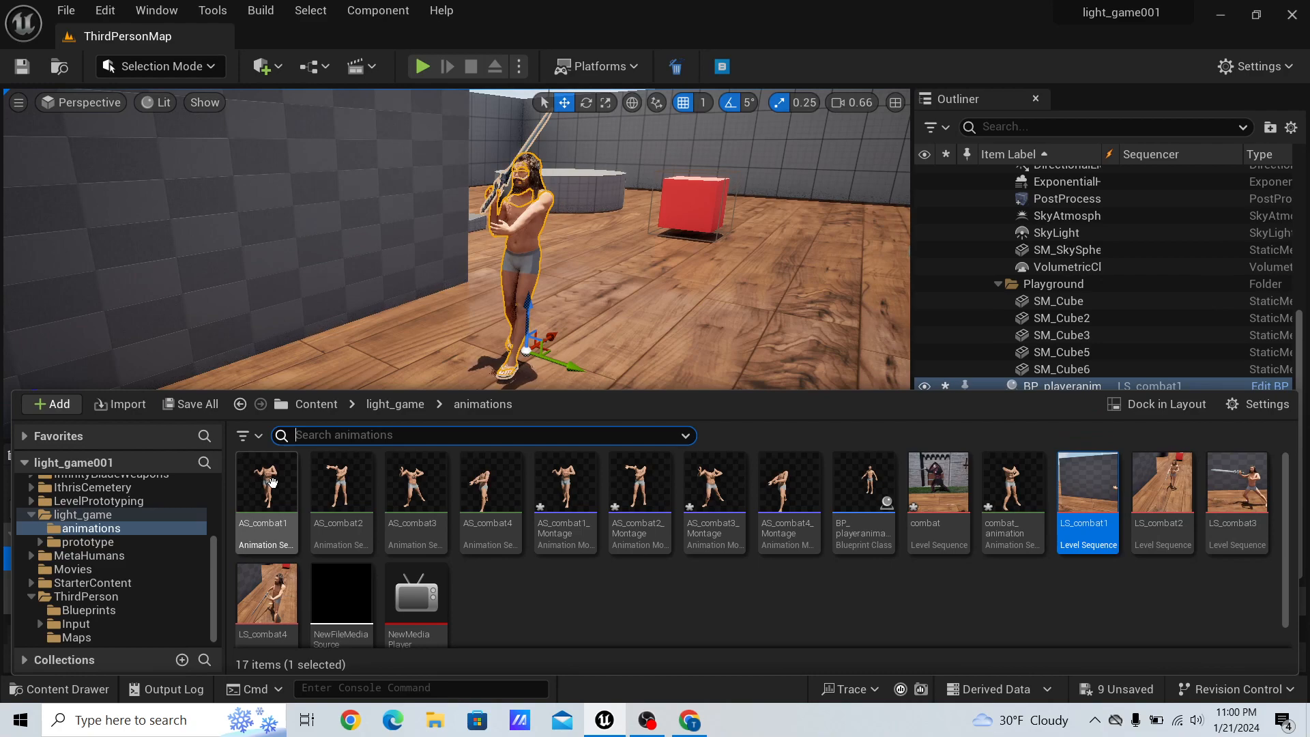
{"action": "mouse_move", "coordinate": [509, 495]}
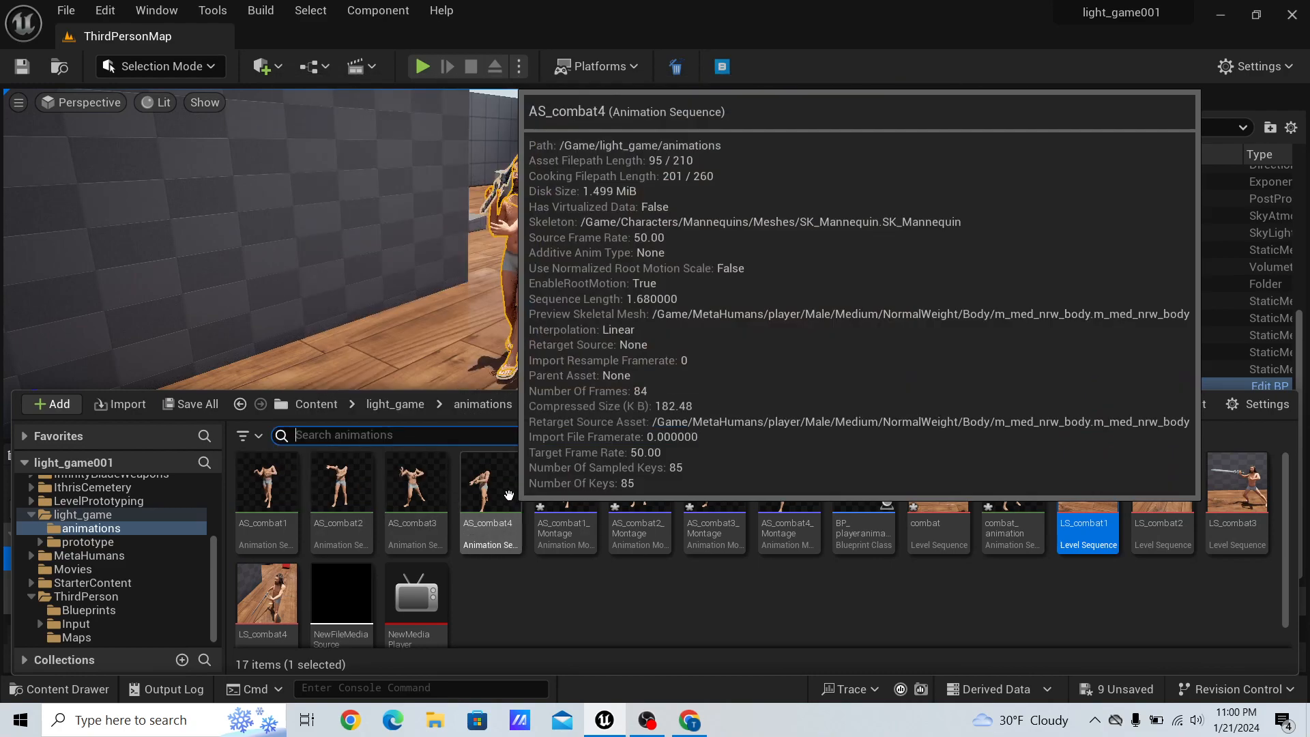
{"action": "right_click", "coordinate": [260, 486]}
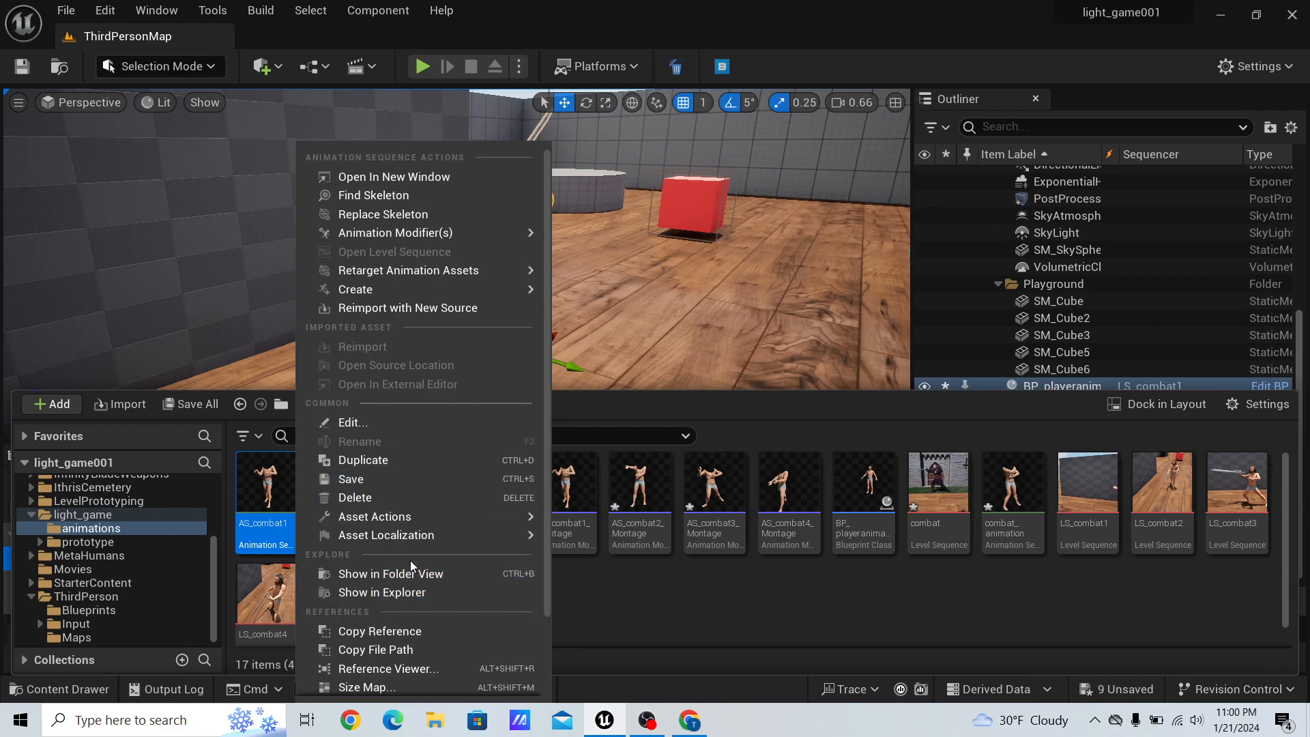
{"action": "mouse_move", "coordinate": [400, 519]}
{"action": "mouse_move", "coordinate": [377, 289]}
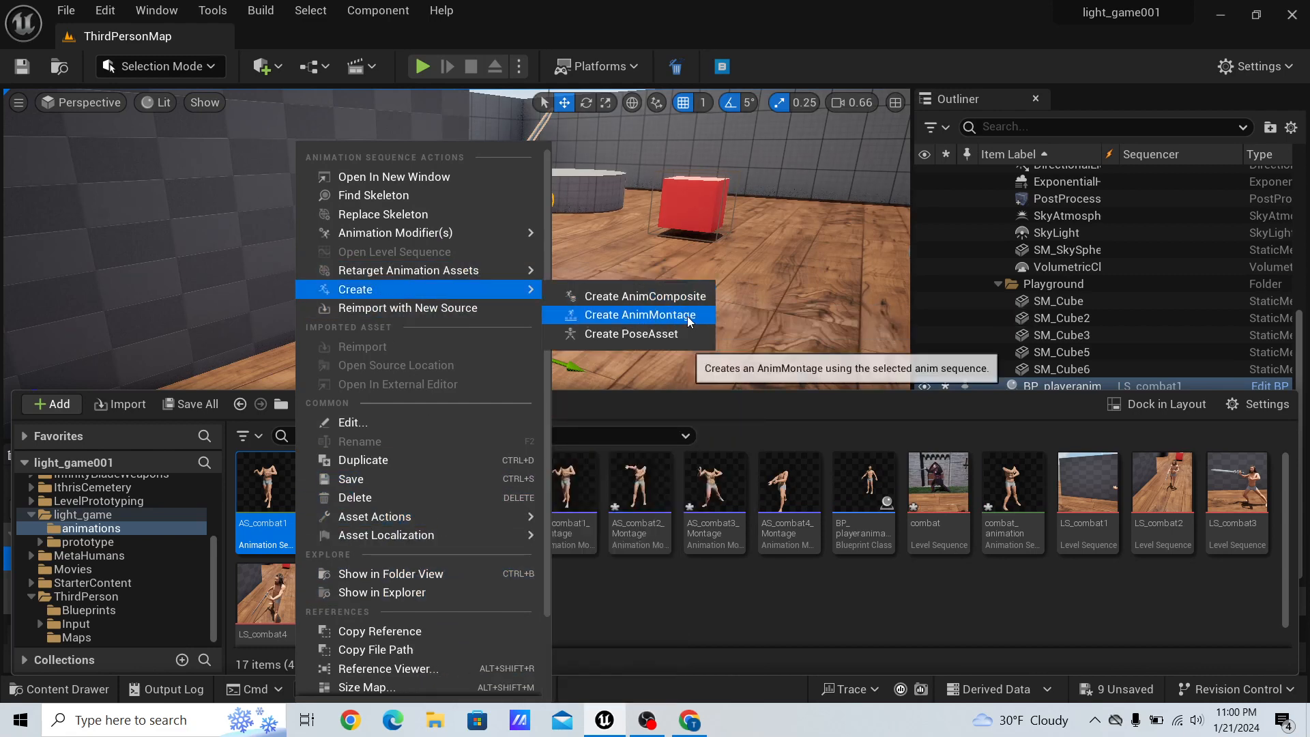
{"action": "left_click", "coordinate": [647, 617]}
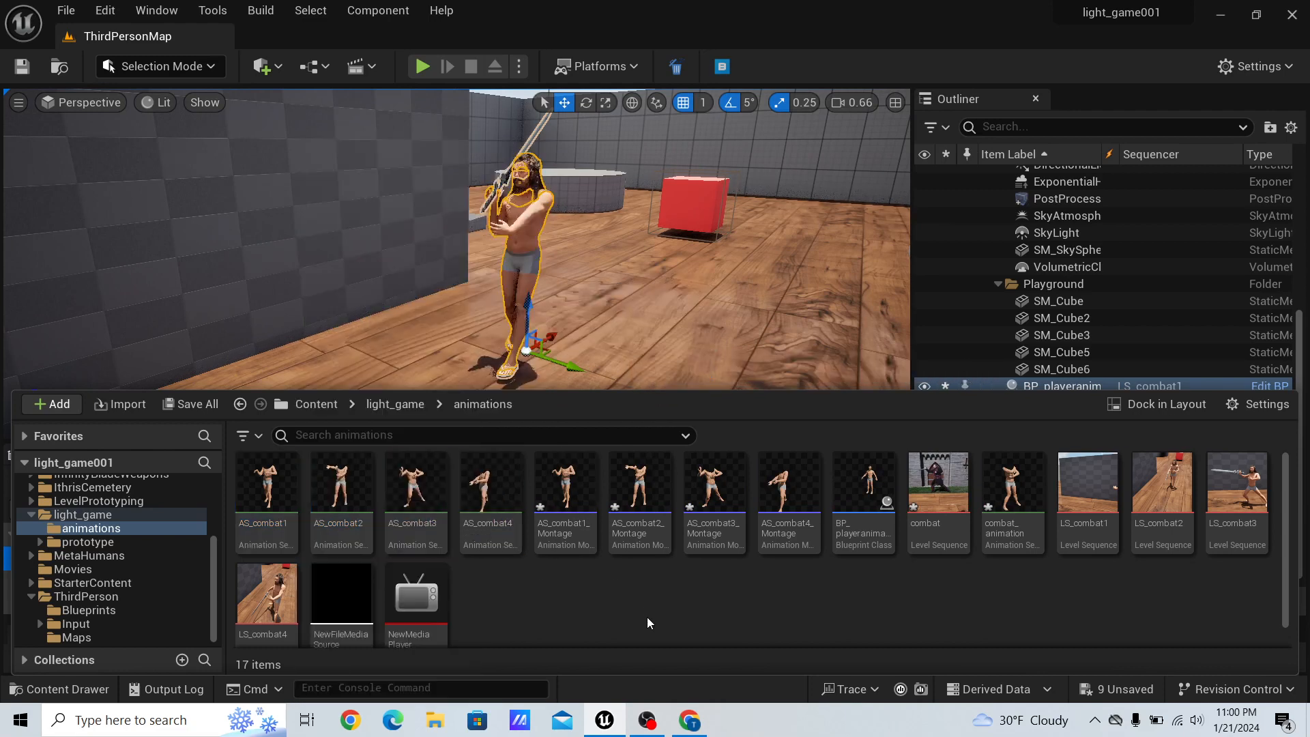
{"action": "left_click", "coordinate": [792, 488], "text": "shift"}
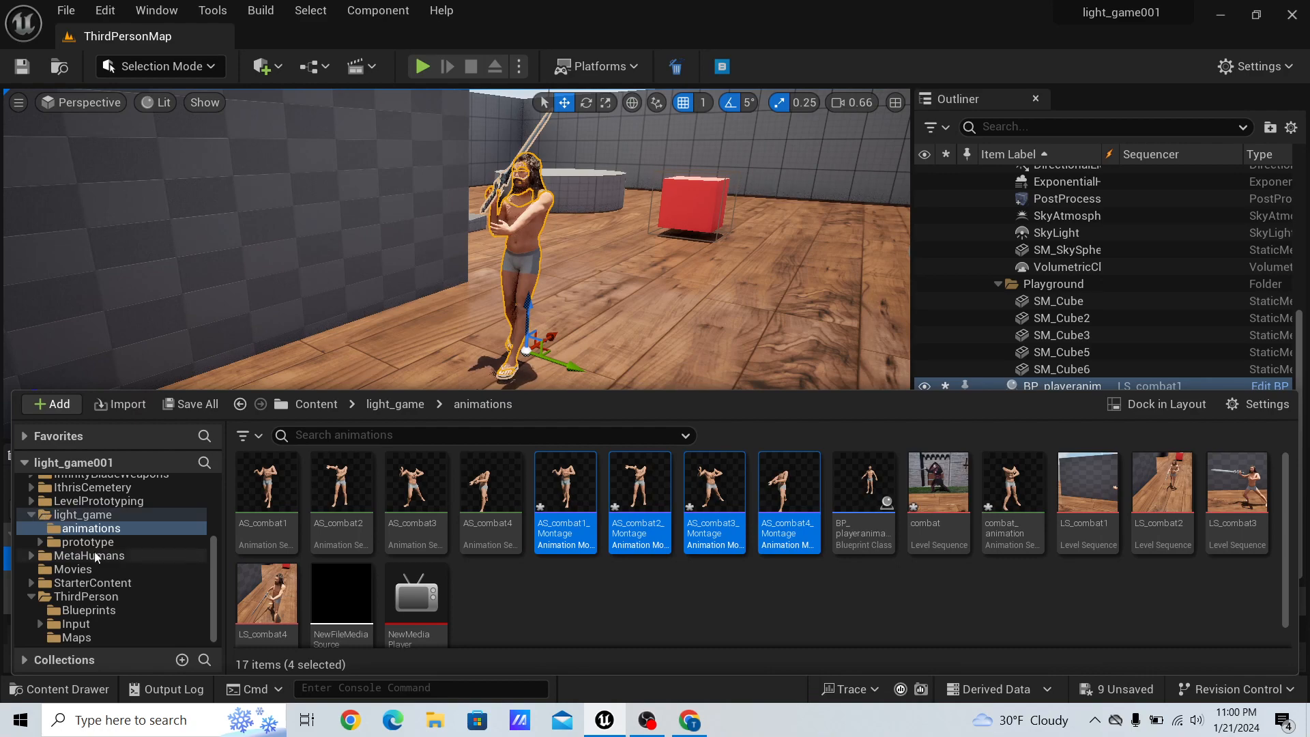
Open the third-person character blueprint from ThirdPerson/Blueprints, view the attack nodes in its event graph, and close it.
{"action": "left_click", "coordinate": [63, 599]}
{"action": "double_click", "coordinate": [263, 481]}
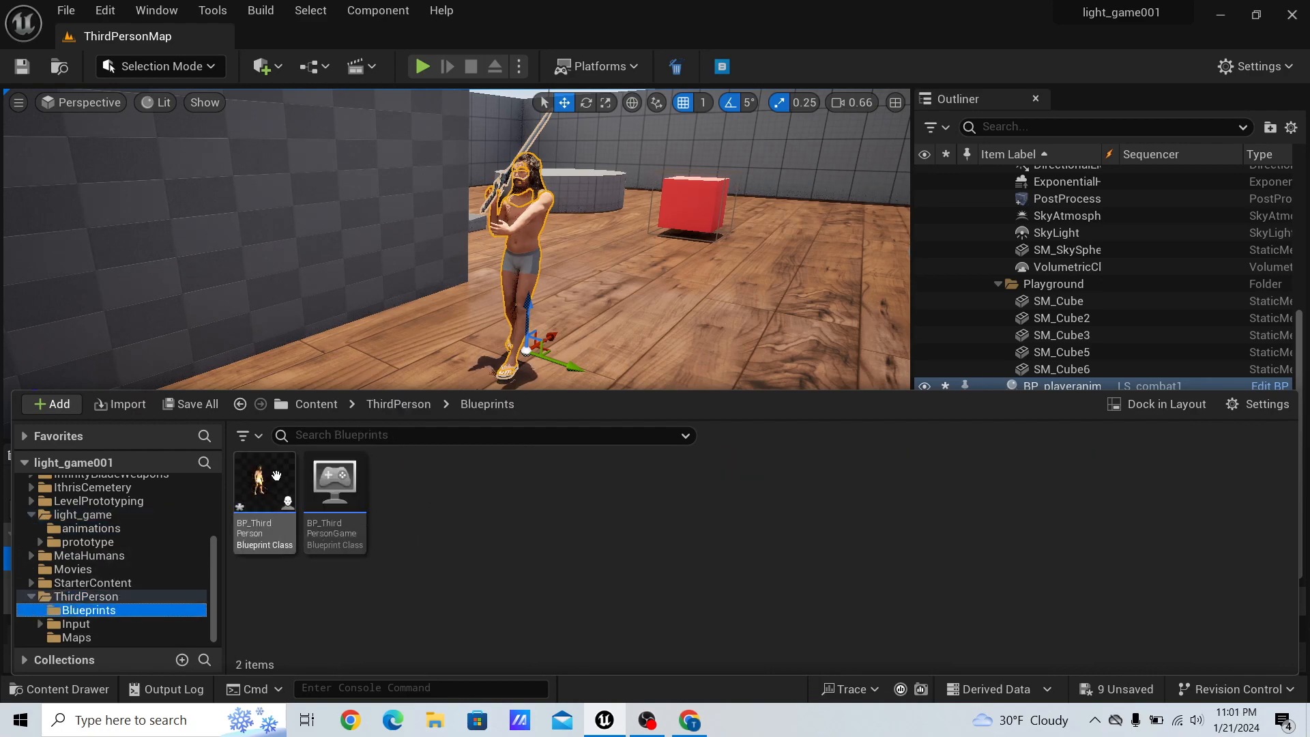
{"action": "double_click", "coordinate": [260, 479]}
{"action": "scroll", "coordinate": [367, 272], "scroll_direction": "down", "scroll_amount": 5}
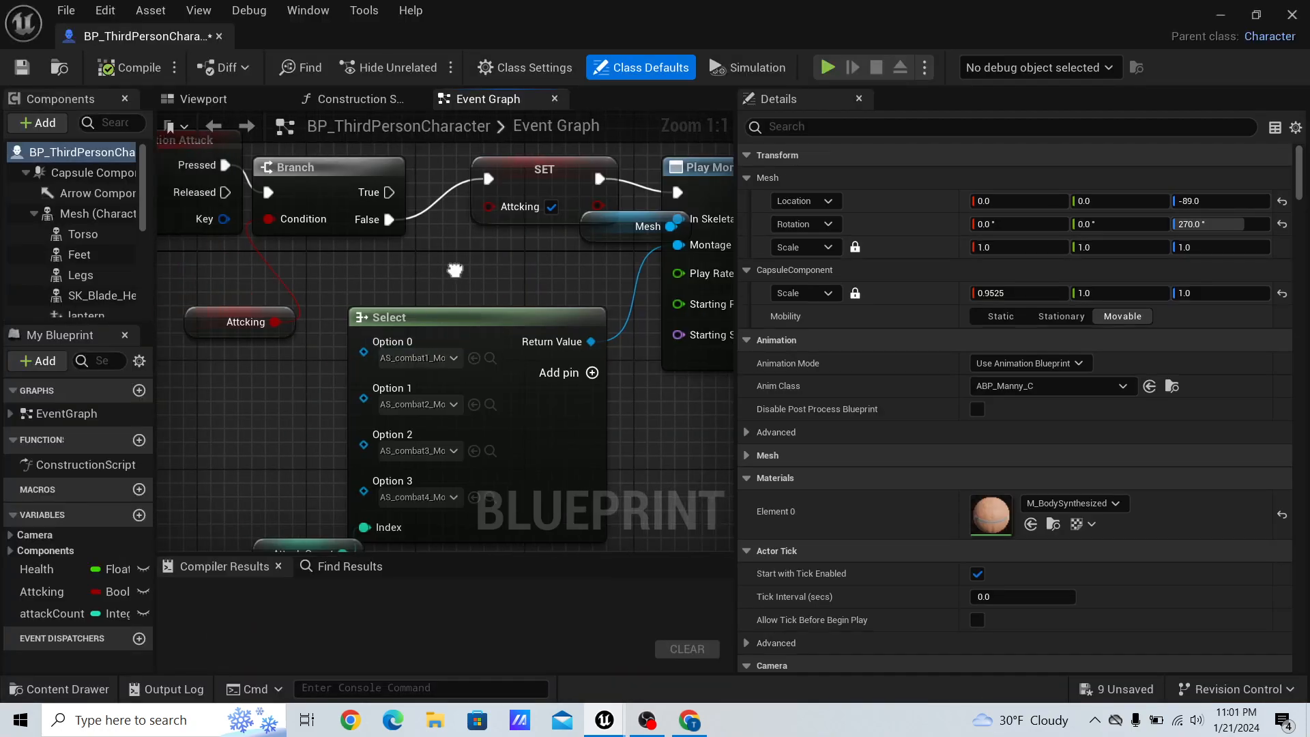
{"action": "right_click_drag", "start_coordinate": [411, 276], "coordinate": [324, 319]}
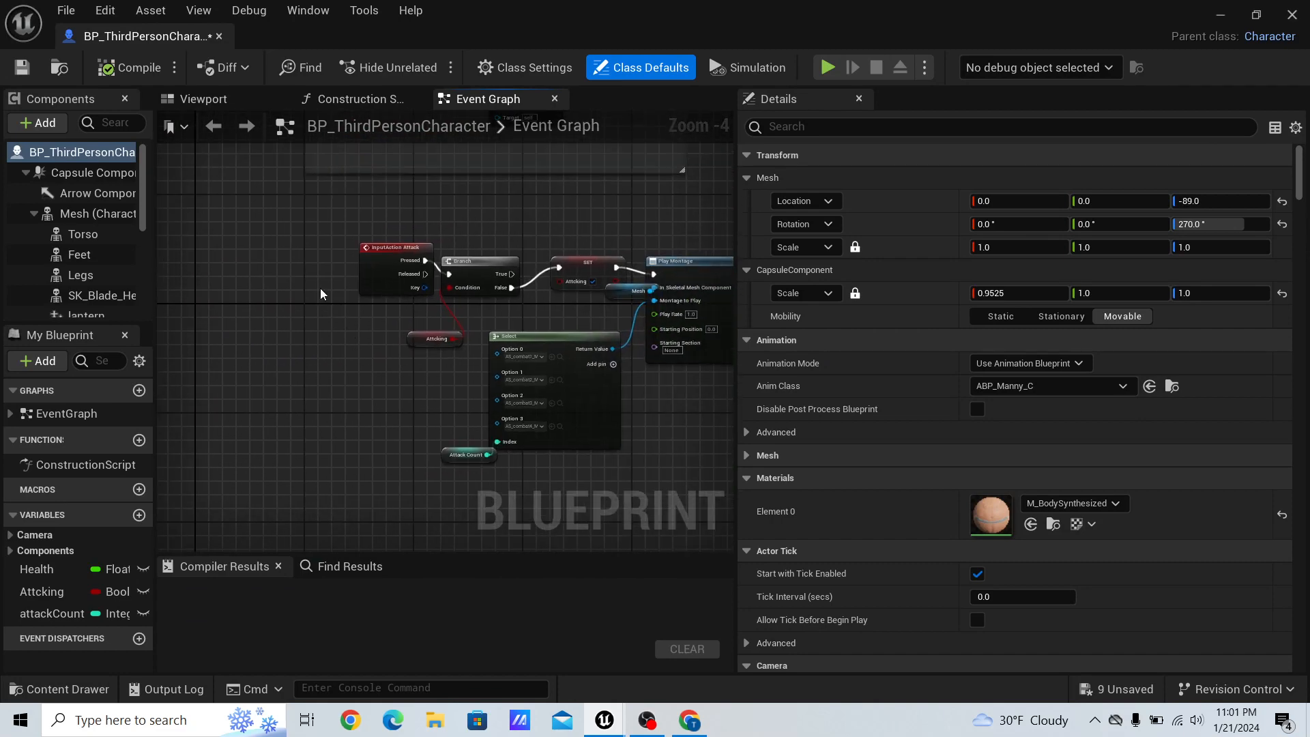
{"action": "left_click", "coordinate": [67, 689]}
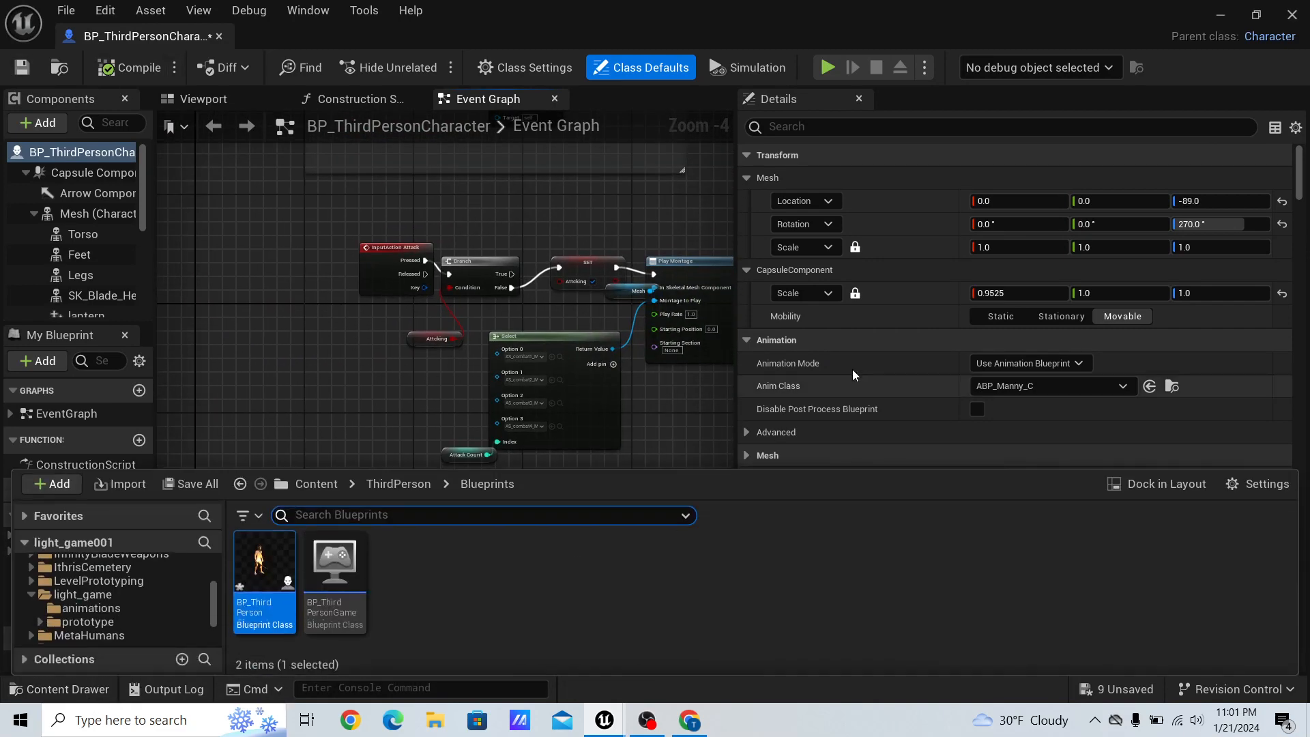
{"action": "left_click", "coordinate": [32, 691]}
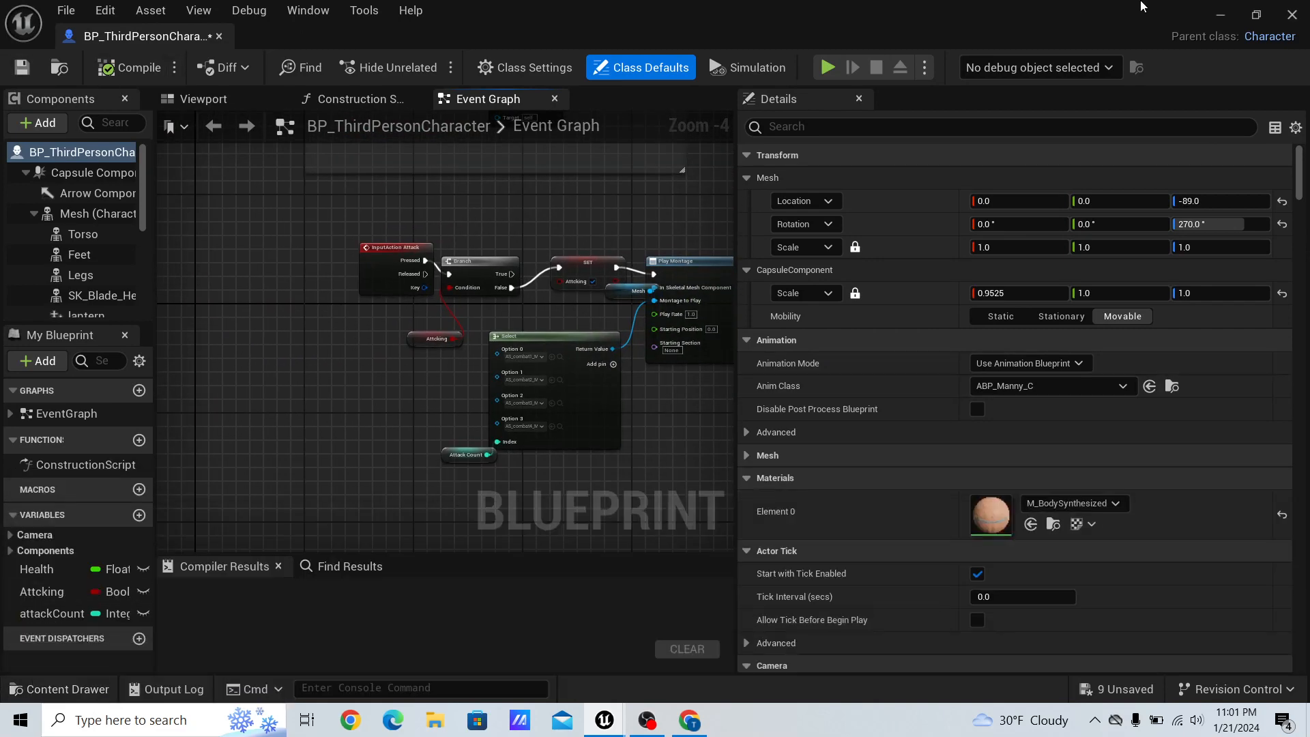
{"action": "left_click", "coordinate": [1291, 15]}
Open the Engine - Input section of the project settings to examine the Attack action mapping.
{"action": "left_click", "coordinate": [1255, 66]}
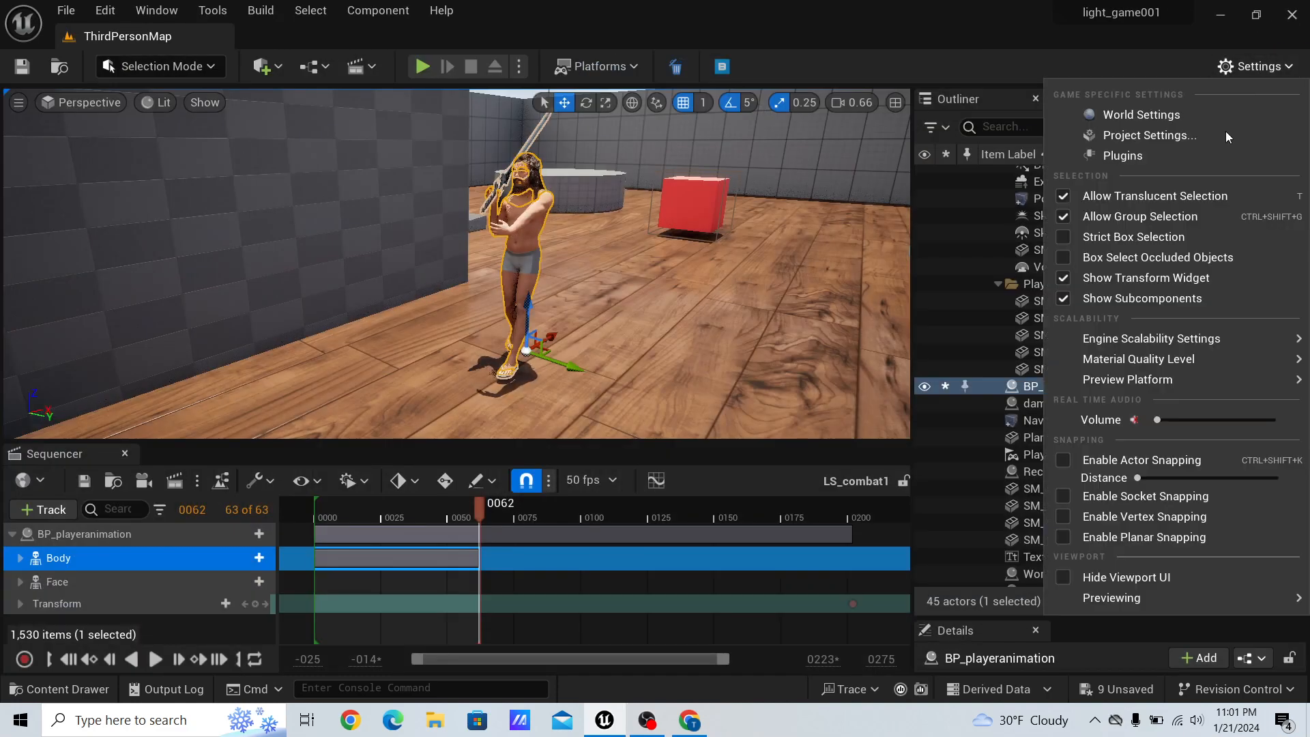
{"action": "left_click", "coordinate": [1148, 135]}
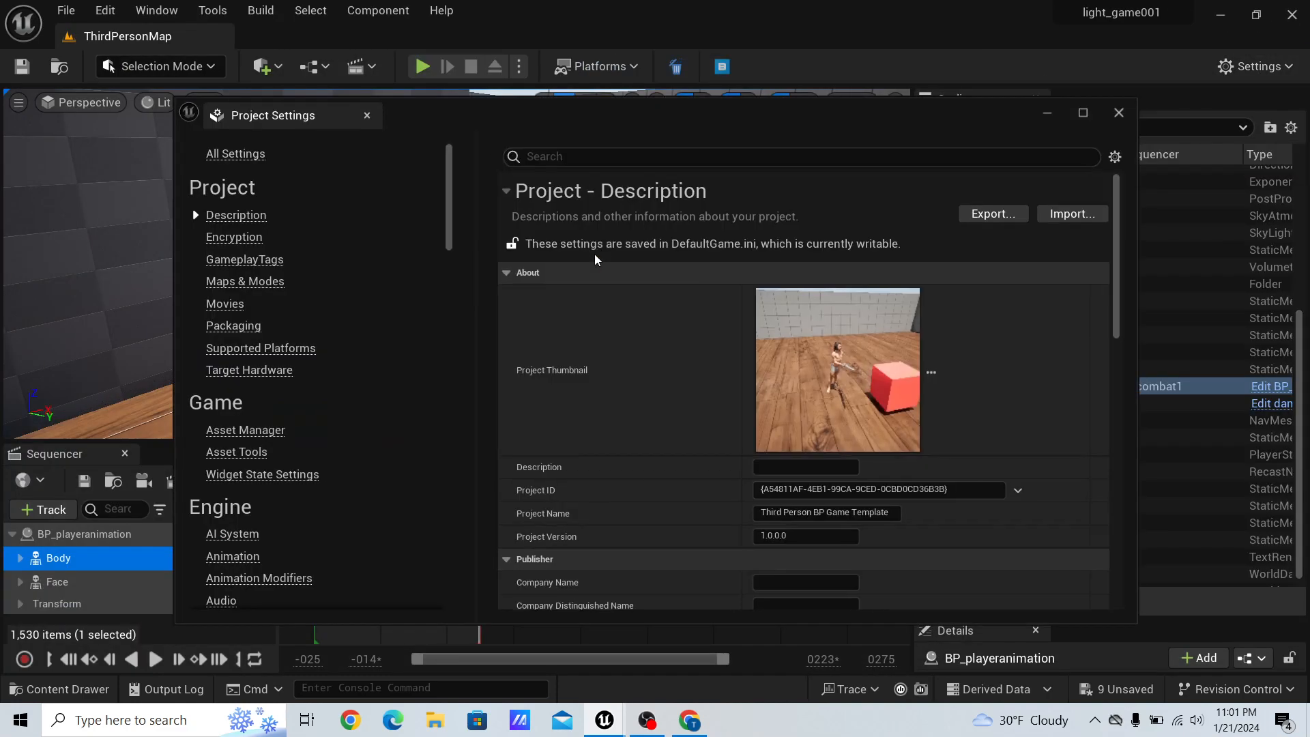
{"action": "scroll", "coordinate": [289, 293], "scroll_direction": "down", "scroll_amount": 10}
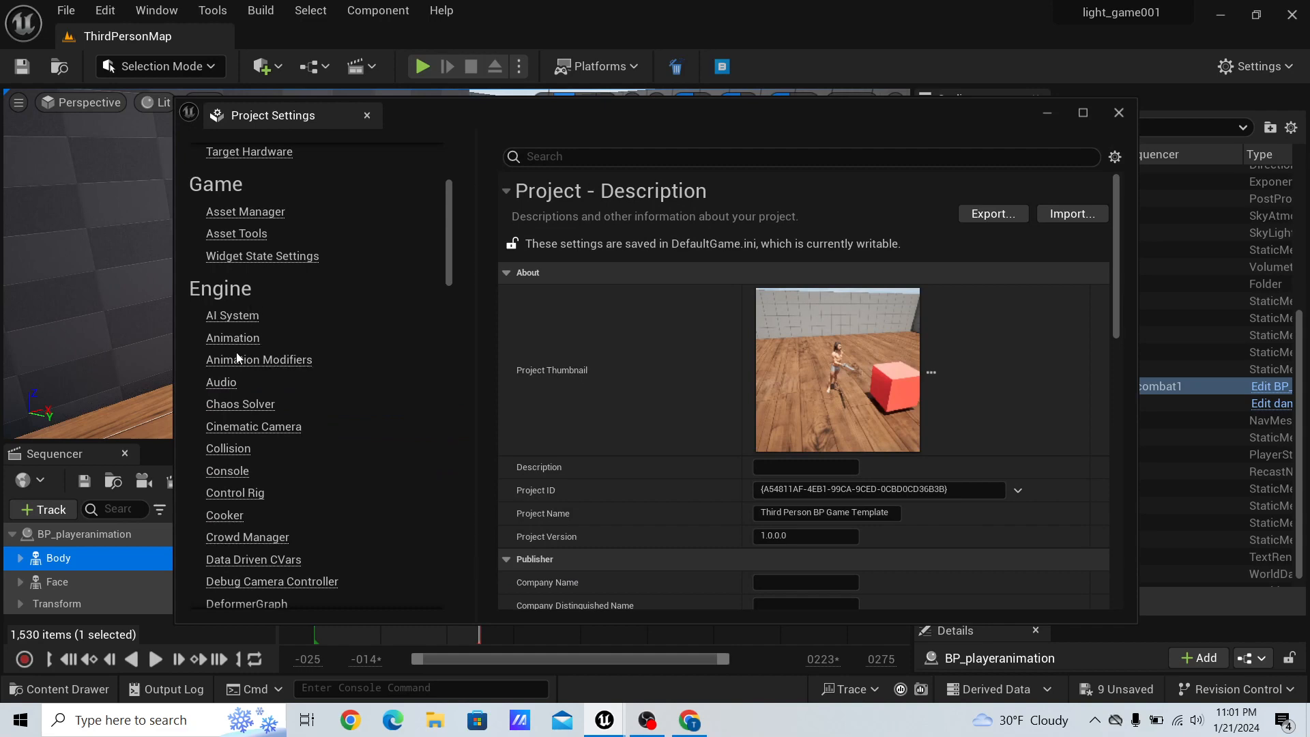
{"action": "scroll", "coordinate": [247, 335], "scroll_direction": "down", "scroll_amount": 3}
{"action": "left_click", "coordinate": [220, 375]}
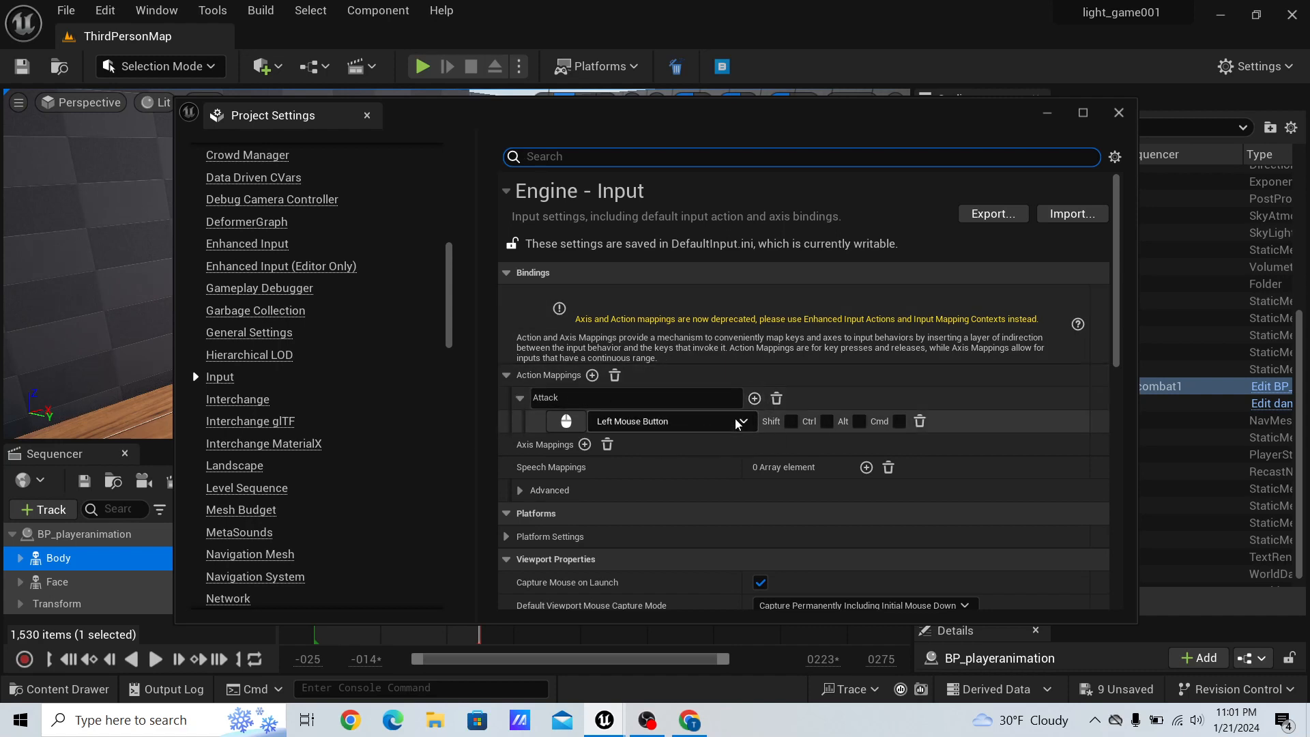
Add an empty second key binding to the Attack action mapping, remove it again, and close the project settings.
{"action": "left_click", "coordinate": [755, 398]}
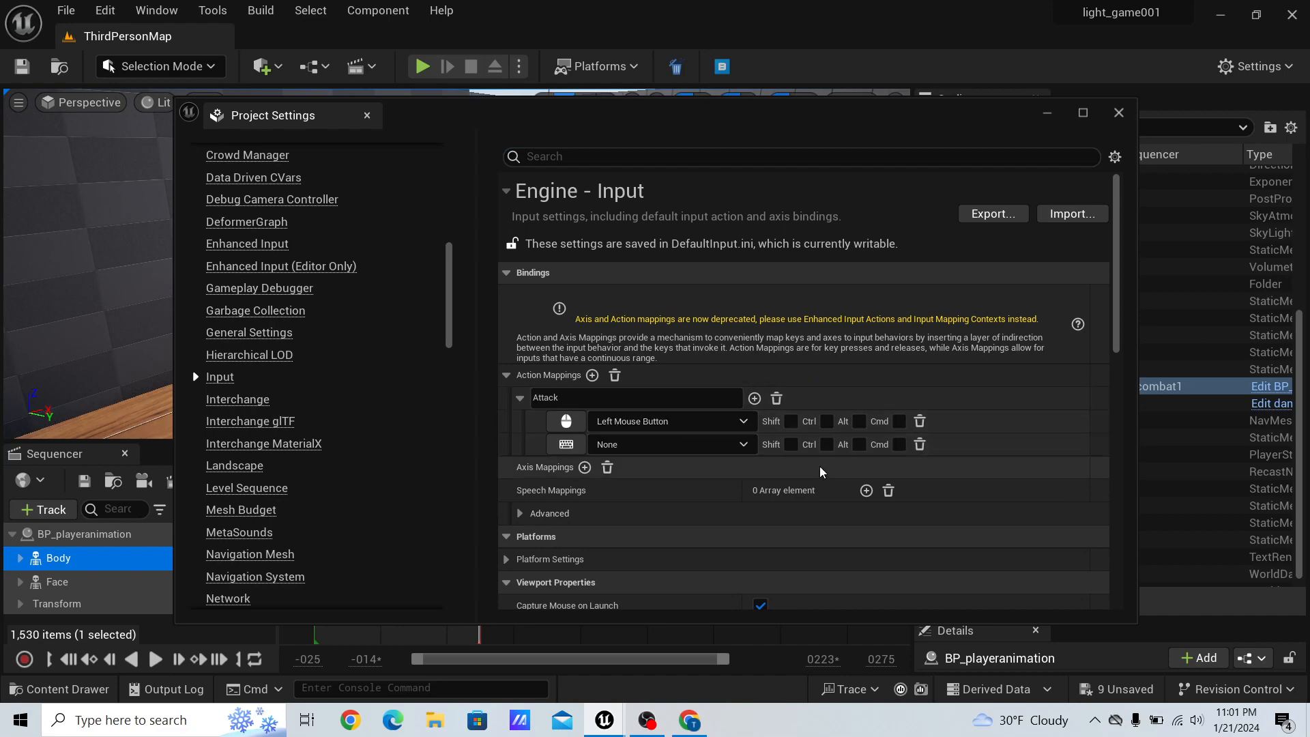
{"action": "left_click", "coordinate": [920, 445]}
{"action": "left_click", "coordinate": [1119, 112]}
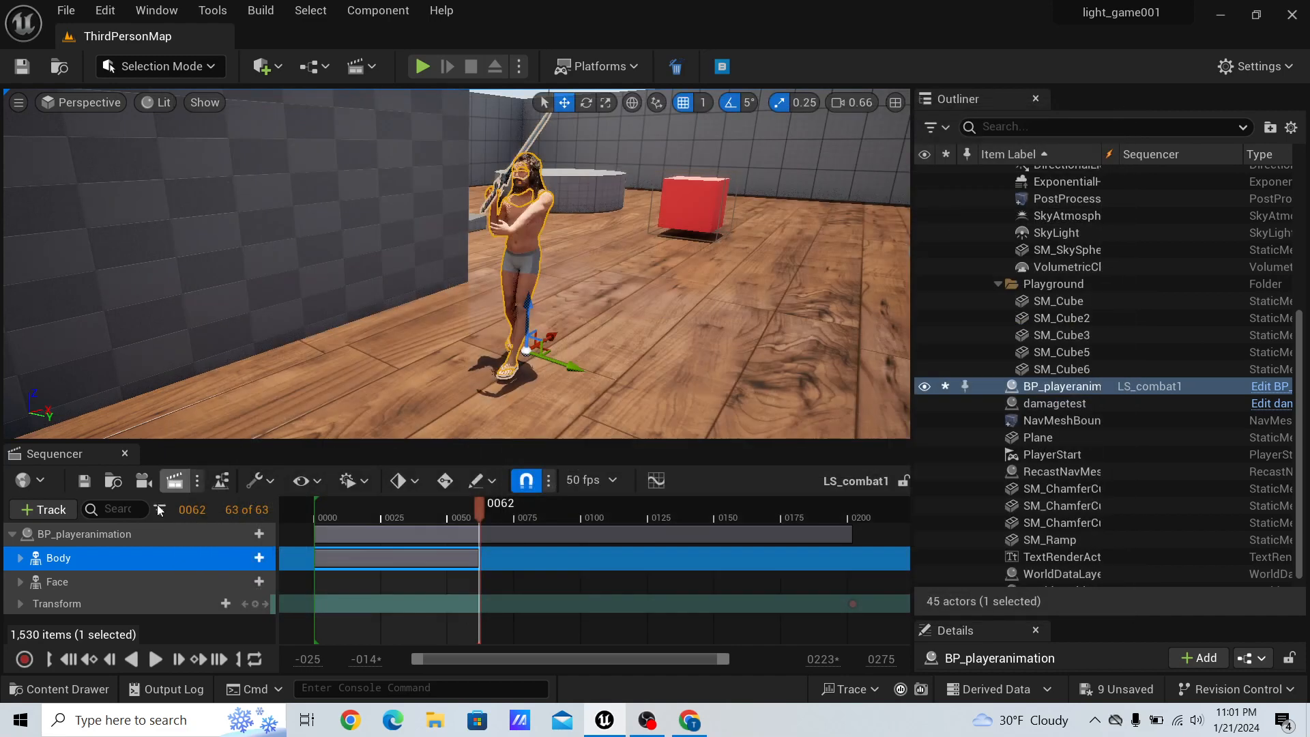
Reopen the third-person character blueprint at the InputAction Attack event in the event graph.
{"action": "left_click", "coordinate": [66, 689]}
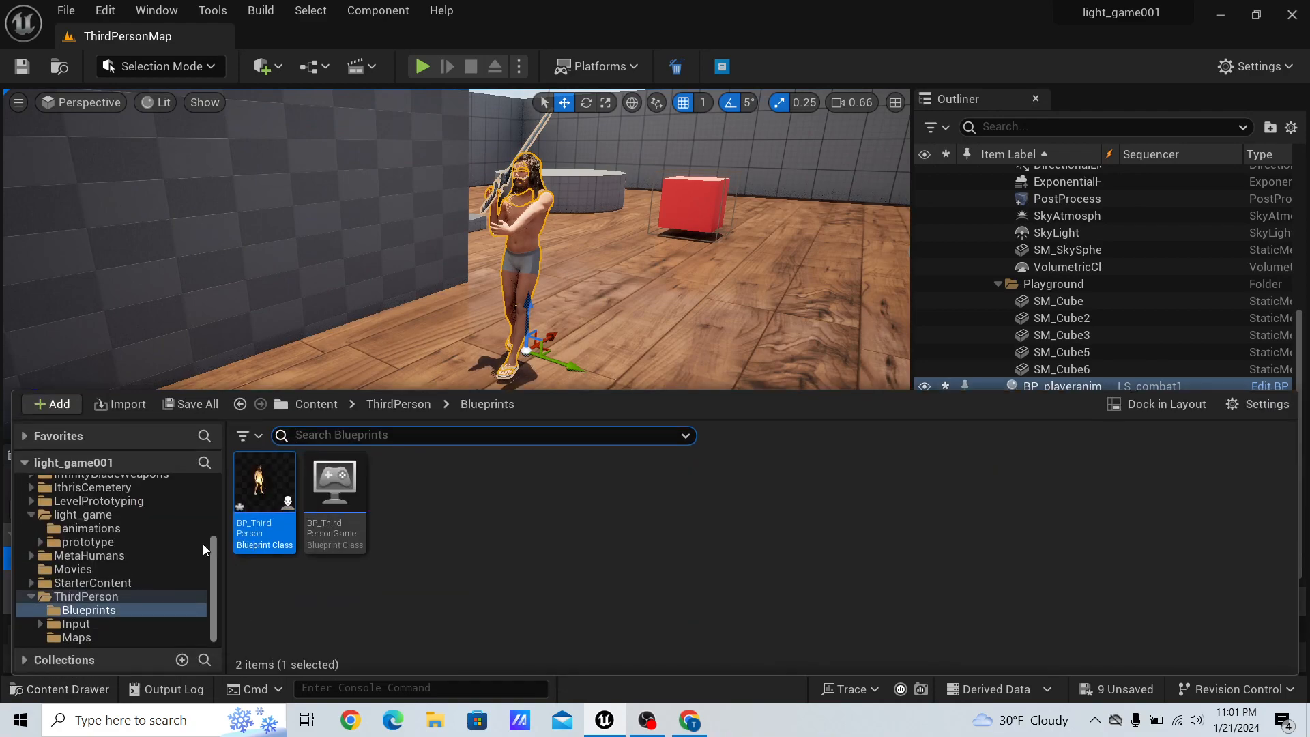
{"action": "double_click", "coordinate": [252, 505]}
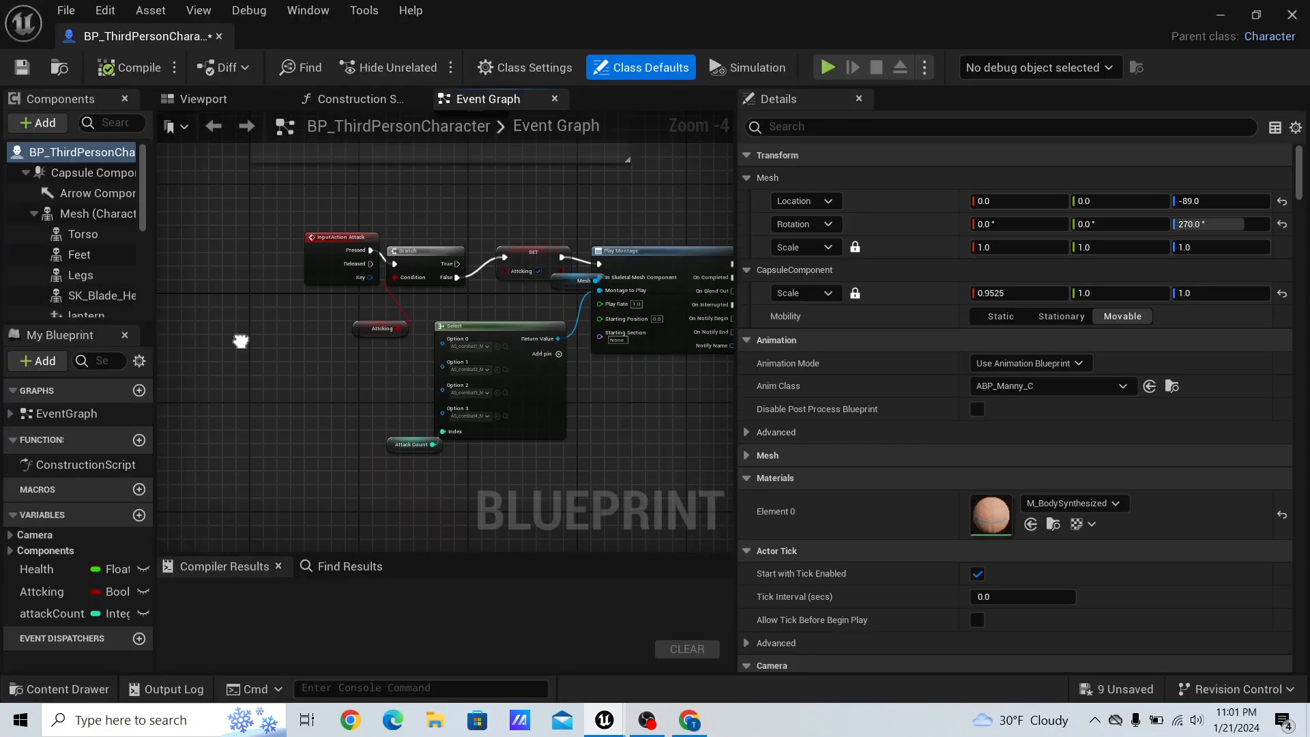
{"action": "scroll", "coordinate": [206, 285], "scroll_direction": "up", "scroll_amount": 2}
{"action": "scroll", "coordinate": [234, 291], "scroll_direction": "up", "scroll_amount": 2}
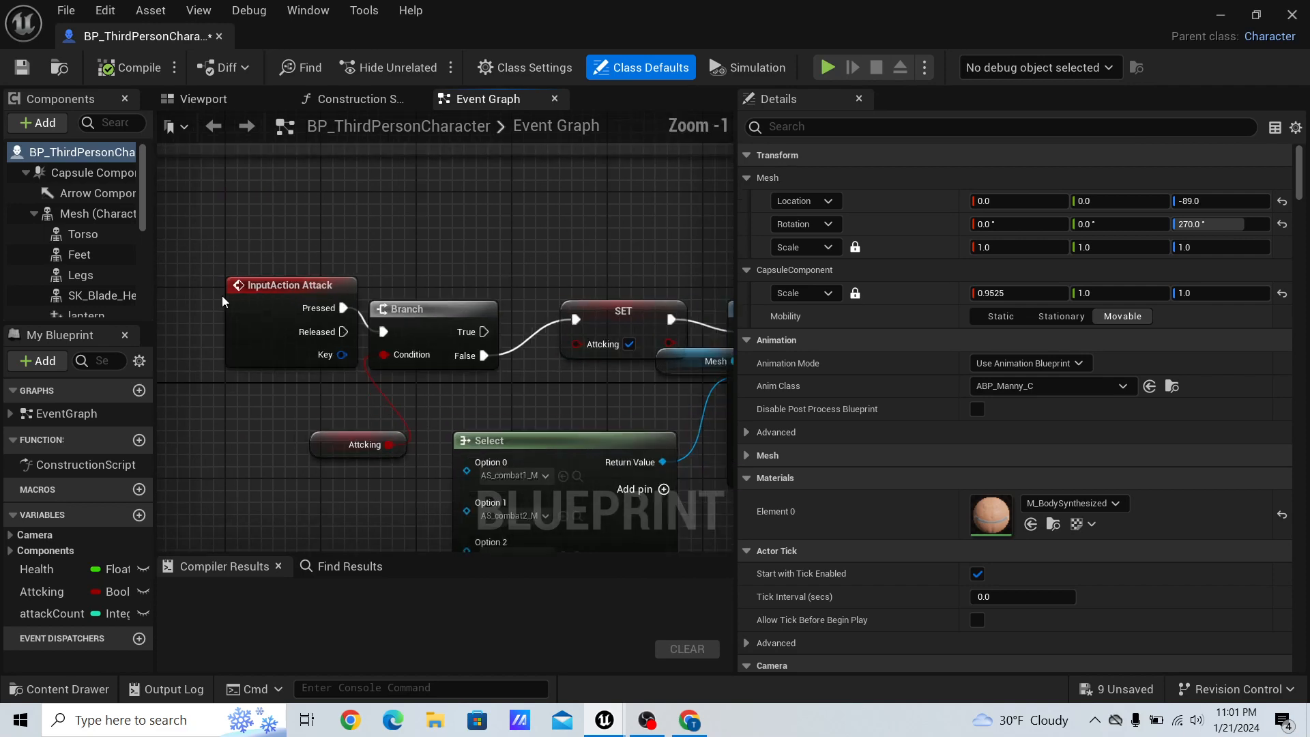
Search the blueprint's available actions for "attack" to locate the Attack action event, and leave without adding a node.
{"action": "right_click", "coordinate": [350, 240]}
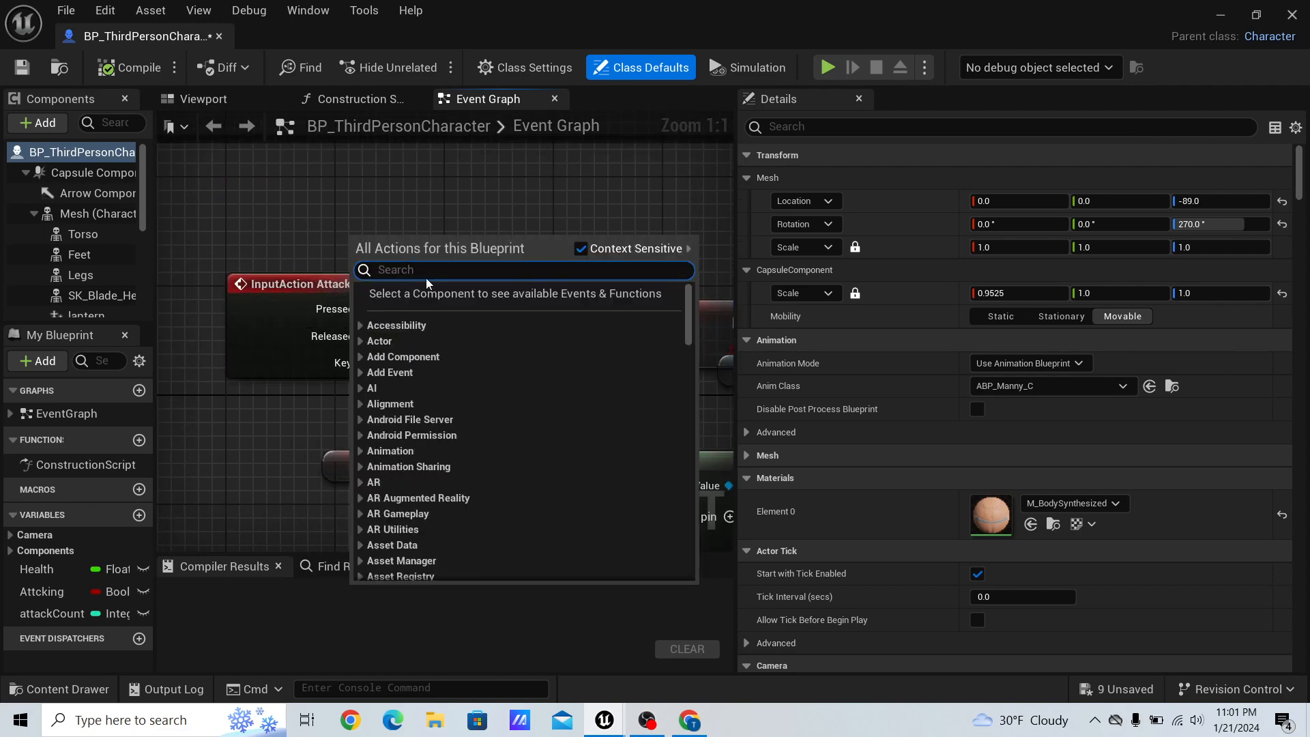
{"action": "type", "text": "atatc"}
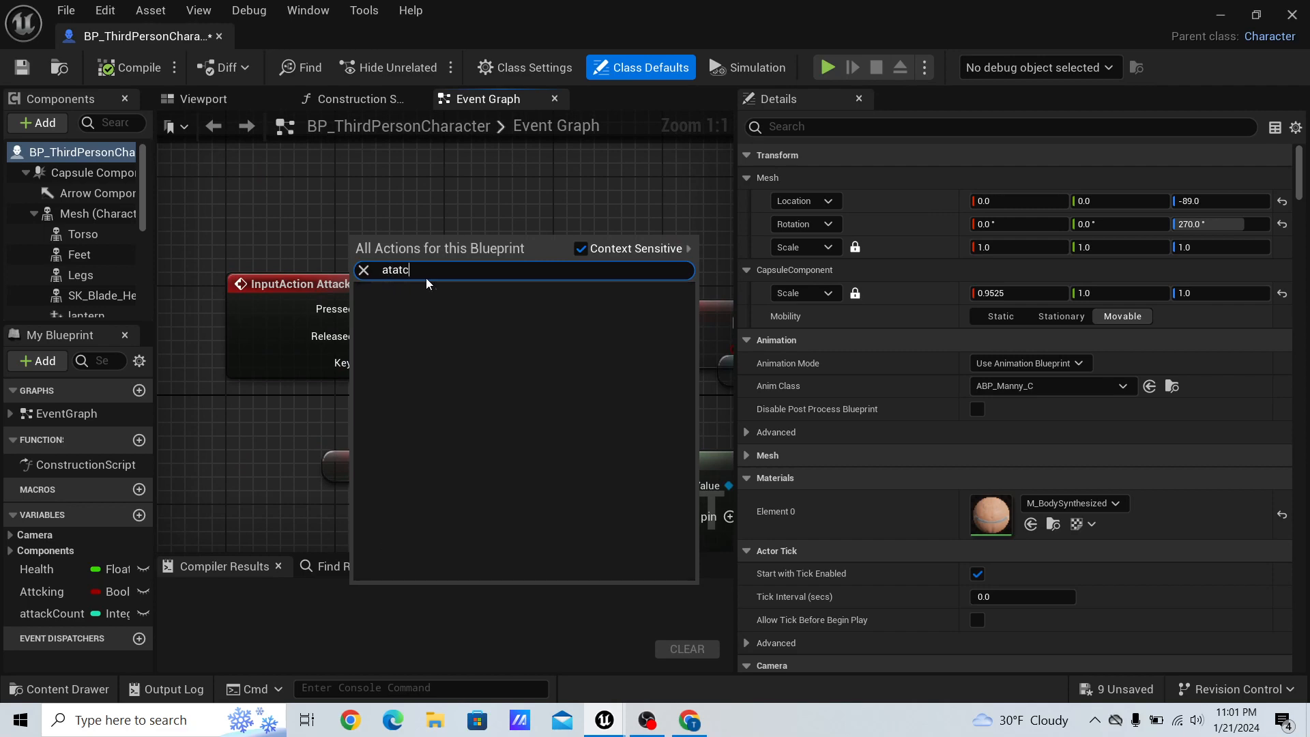
{"action": "key", "text": "BackSpace"}
{"action": "key", "text": "BackSpace"}
{"action": "key", "text": "BackSpace"}
{"action": "key", "text": "BackSpace"}
{"action": "key", "text": "BackSpace"}
{"action": "key", "text": "BackSpace"}
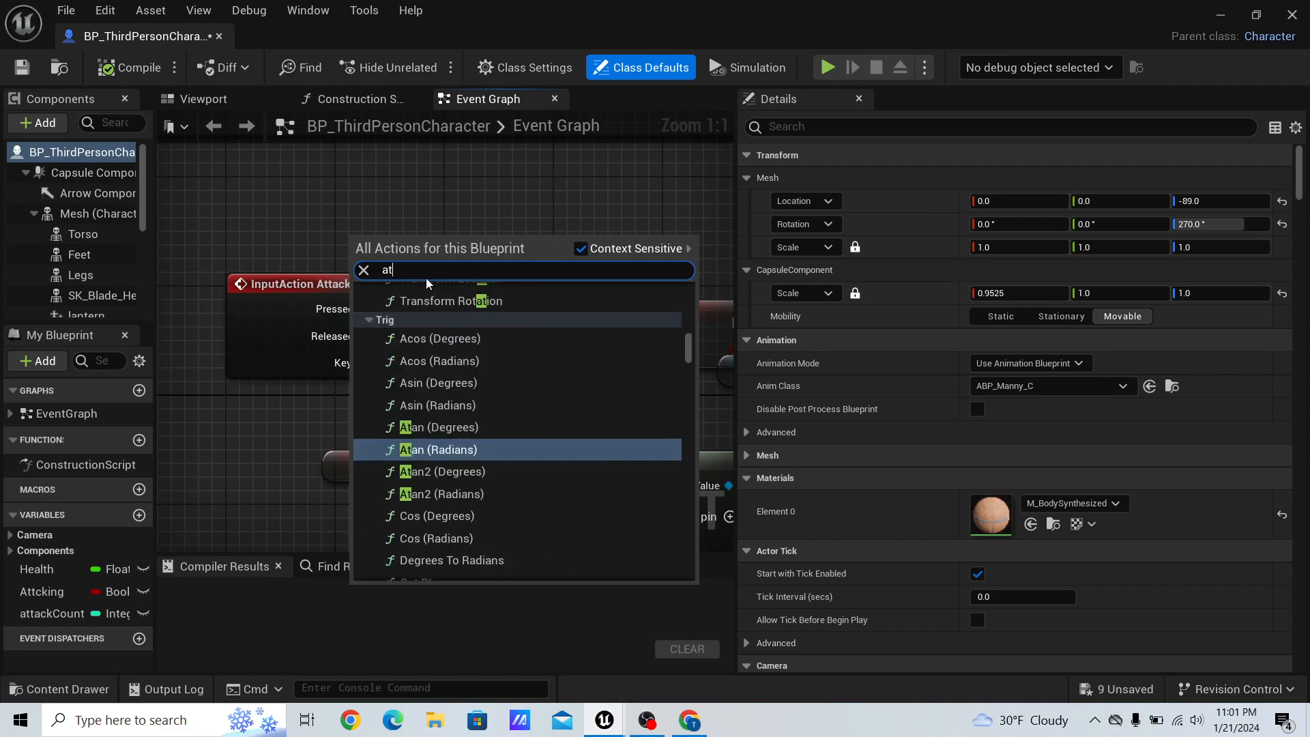
{"action": "type", "text": "attac"}
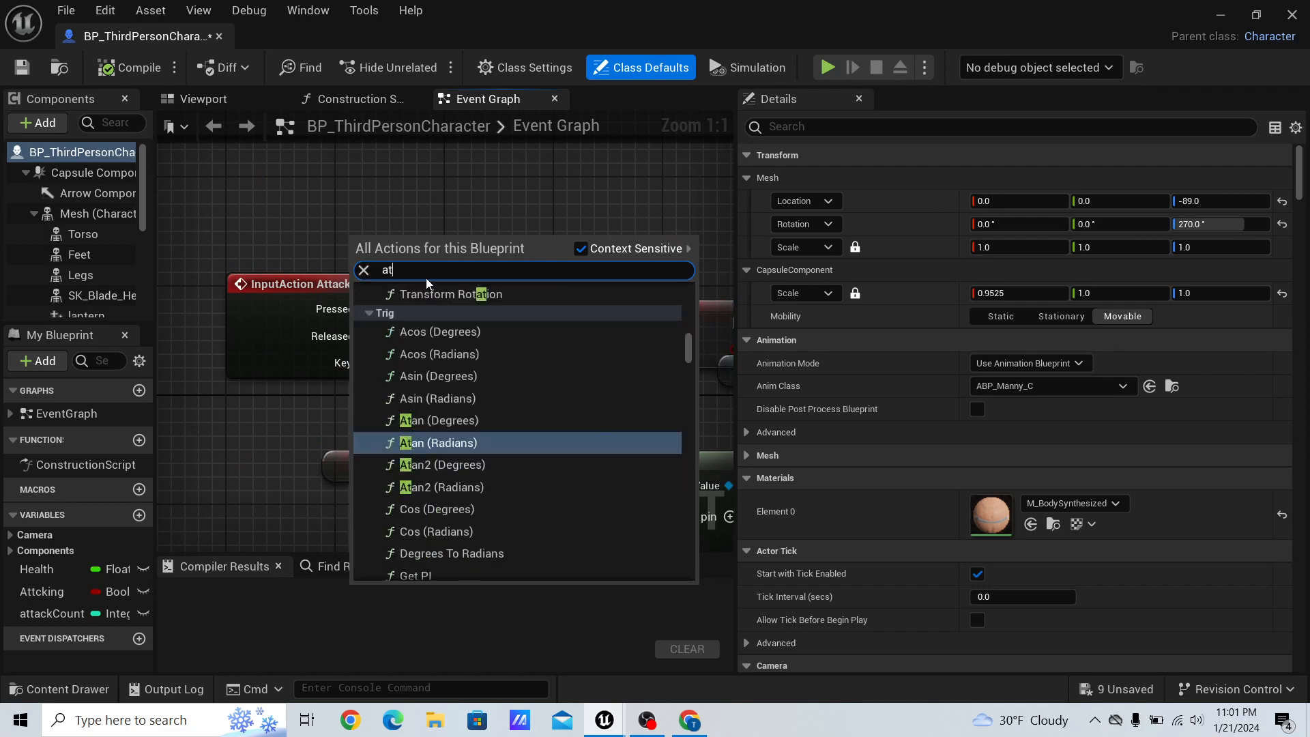
{"action": "type", "text": "k"}
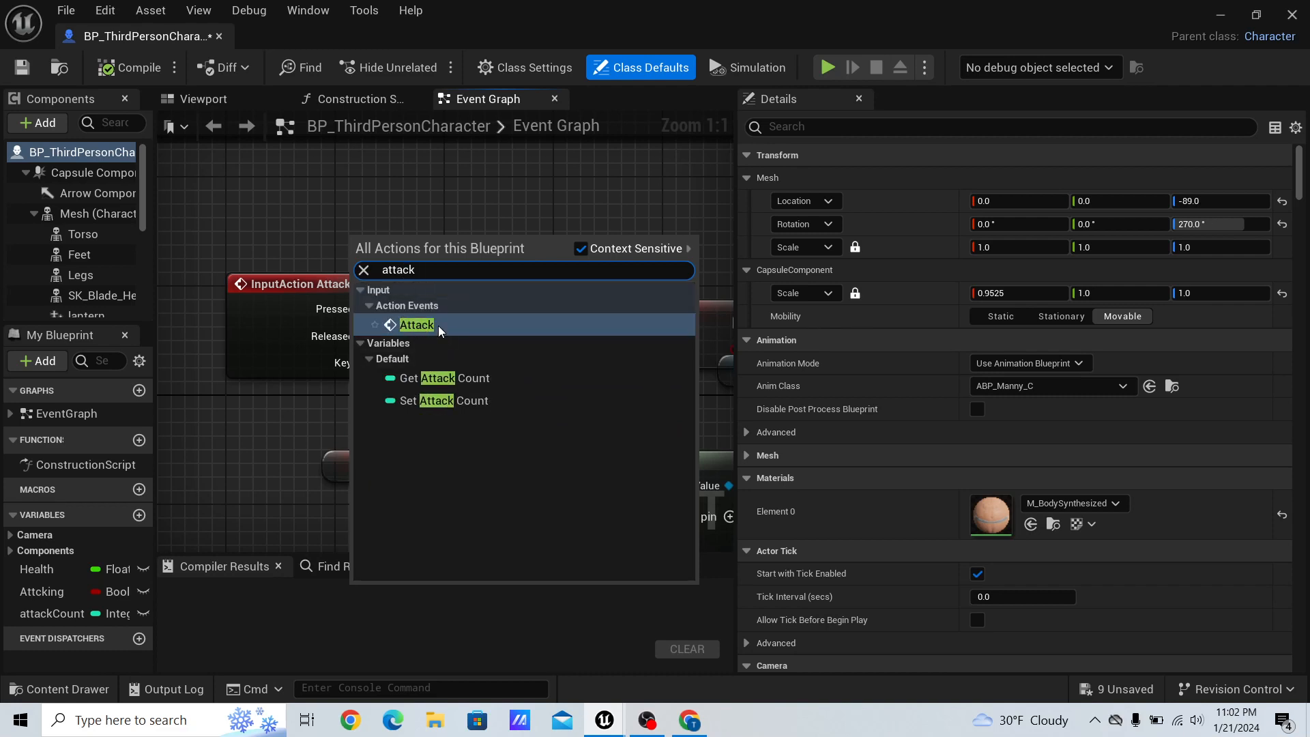
{"action": "left_click", "coordinate": [202, 465]}
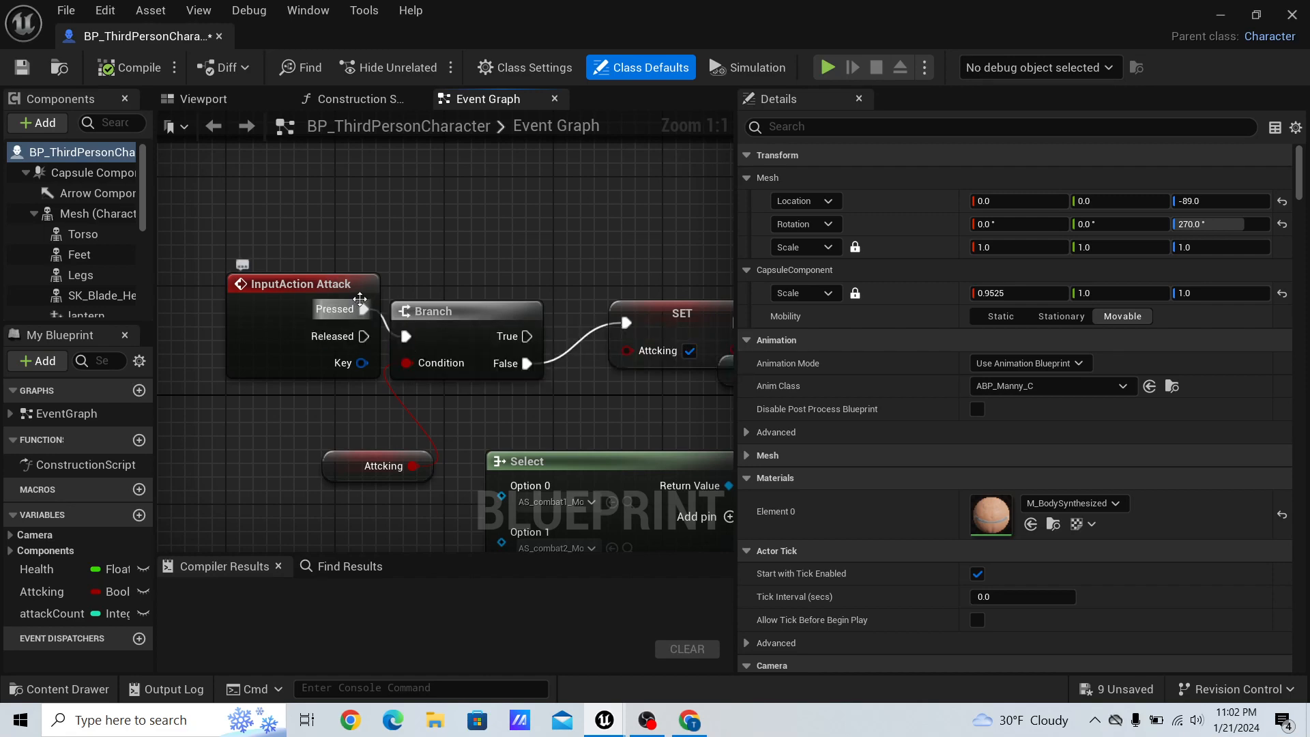
Move the Branch node up and space it evenly between the InputAction Attack event and the SET Attcking node.
{"action": "left_click_drag", "start_coordinate": [441, 307], "coordinate": [492, 264]}
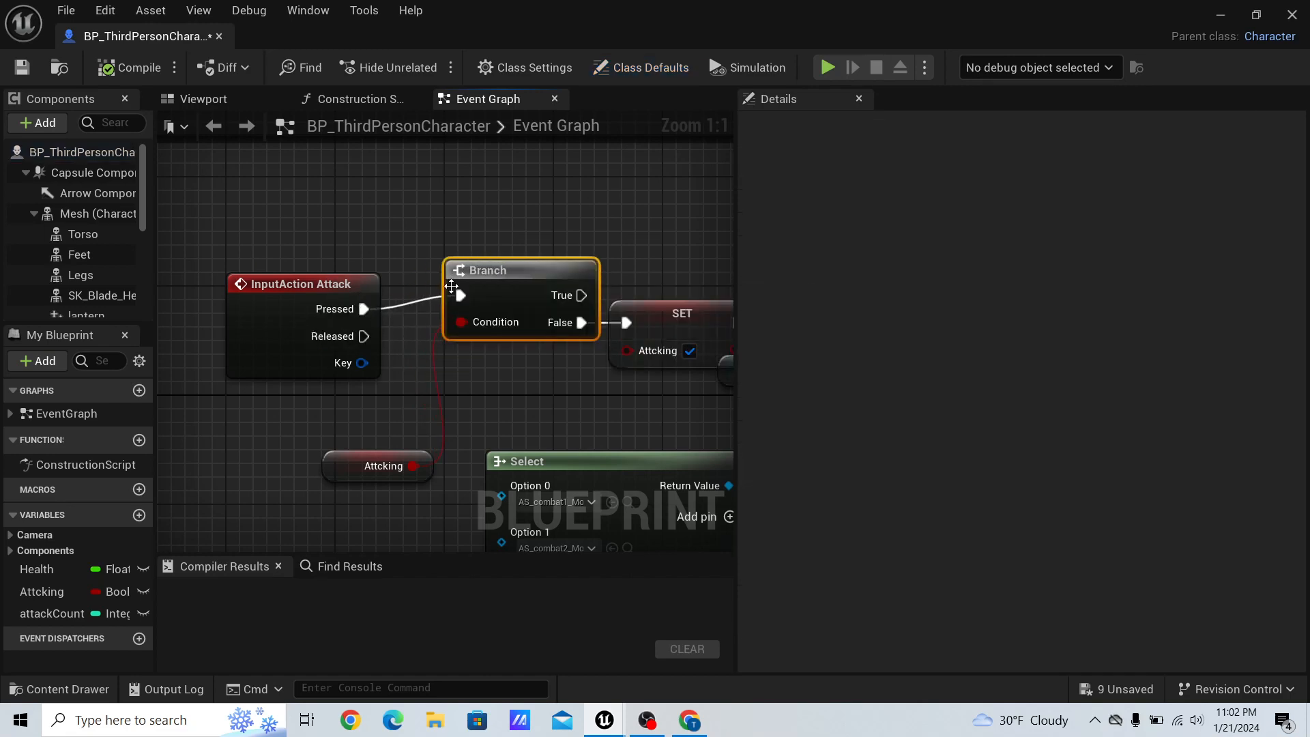
{"action": "right_click_drag", "start_coordinate": [520, 287], "coordinate": [402, 279]}
{"action": "scroll", "coordinate": [402, 279], "scroll_direction": "down", "scroll_amount": 1}
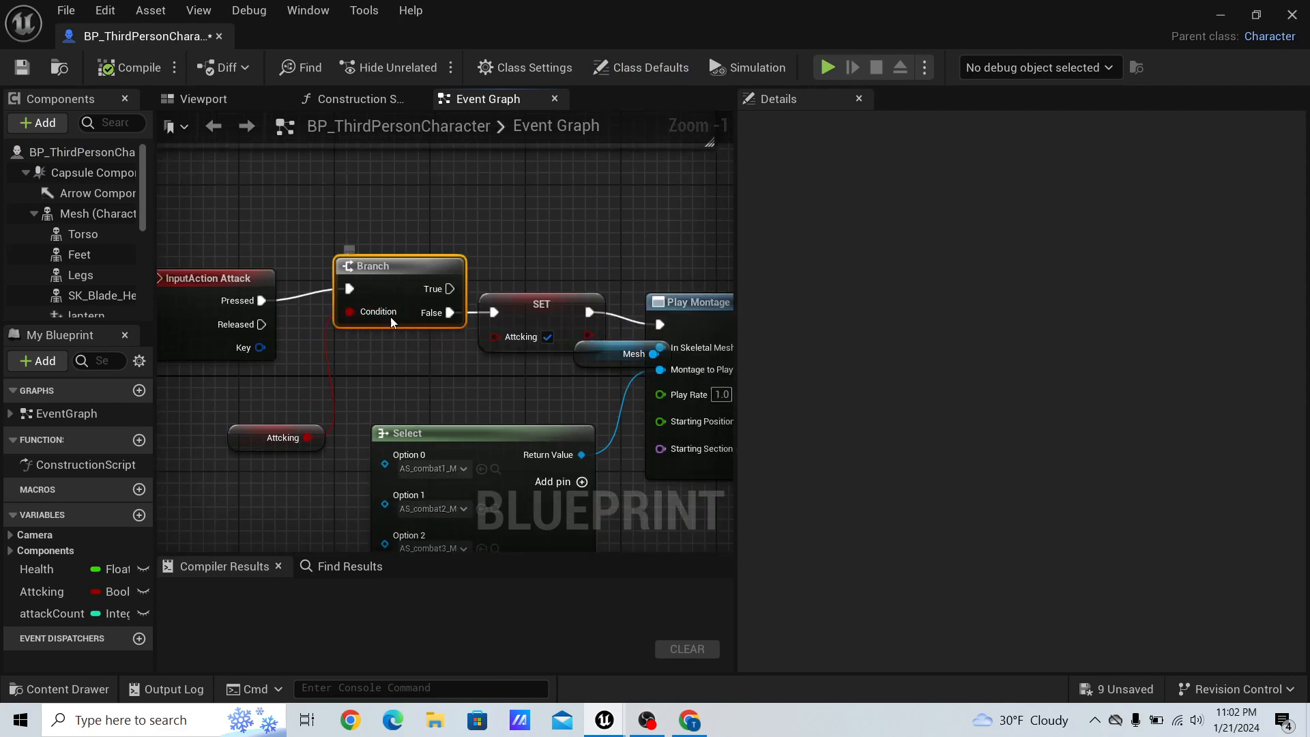
{"action": "right_click_drag", "start_coordinate": [351, 380], "coordinate": [263, 368]}
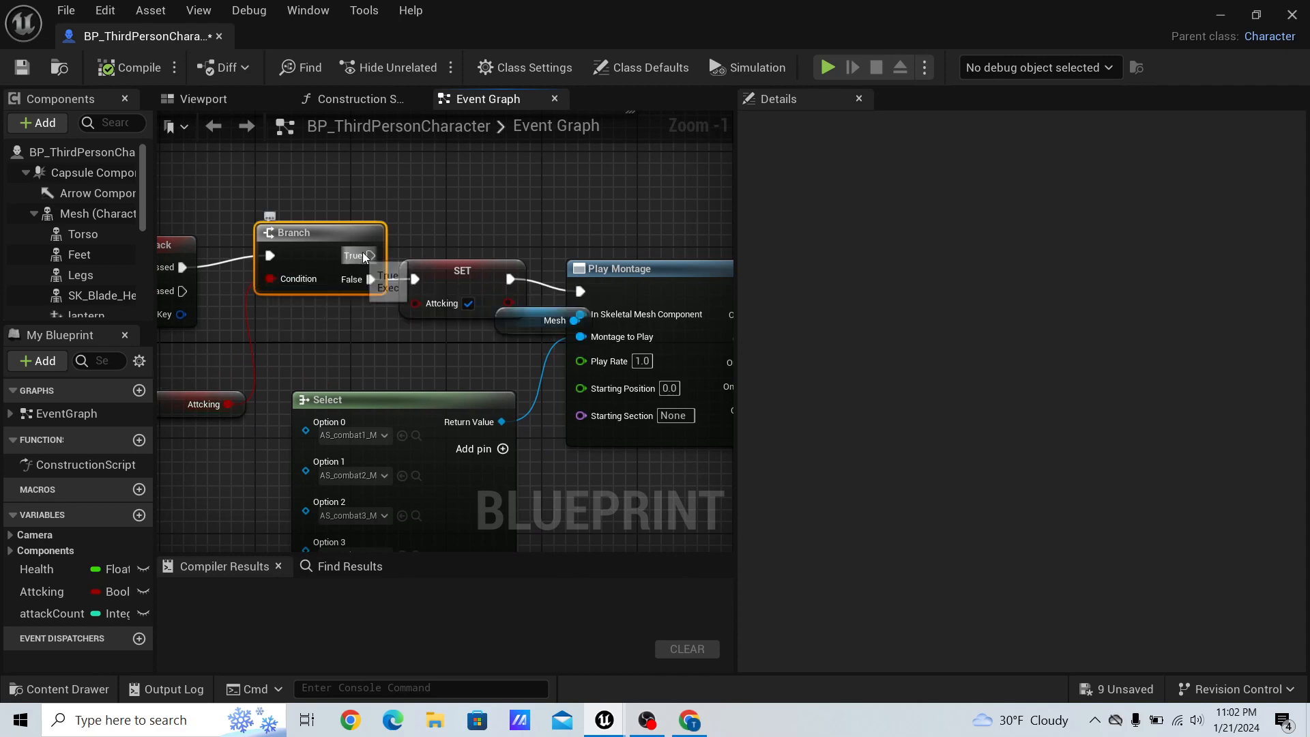
{"action": "left_click_drag", "start_coordinate": [307, 238], "coordinate": [271, 239]}
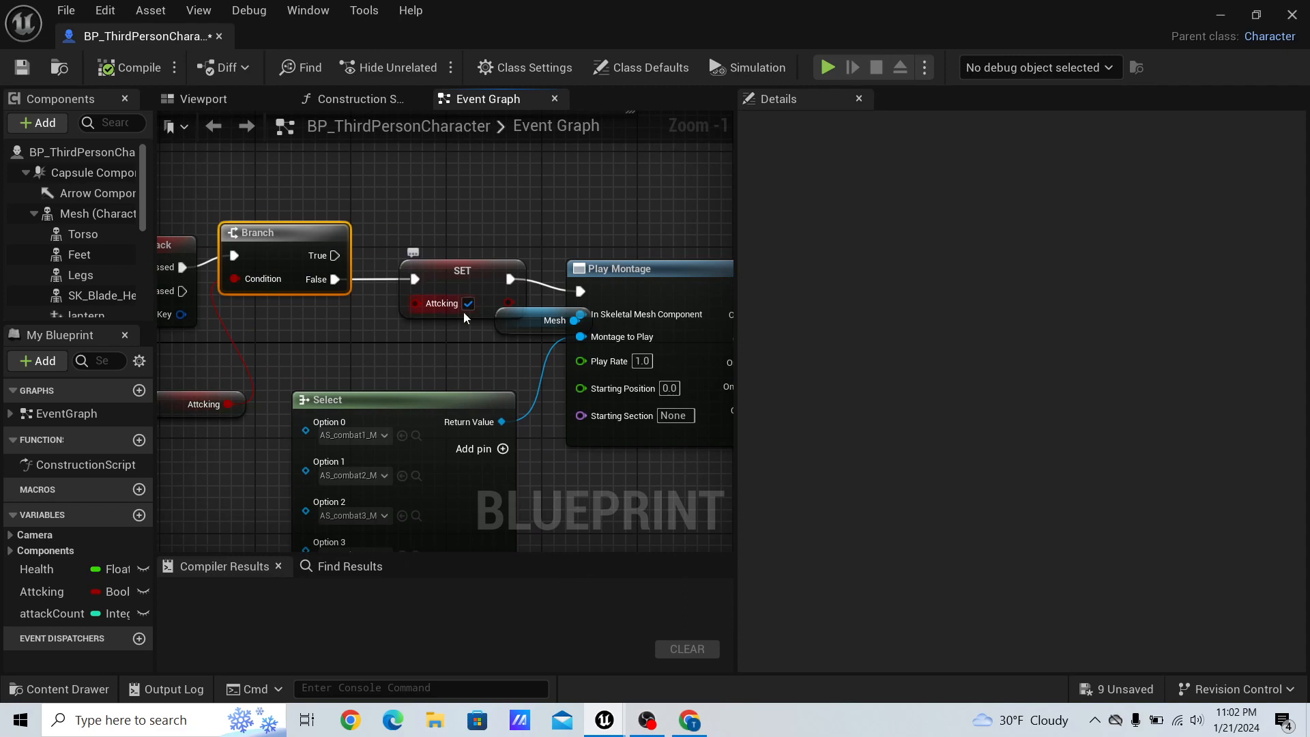
Move the SET Attcking node closer to the Branch node and align the Play Montage node level with it.
{"action": "left_click_drag", "start_coordinate": [455, 307], "coordinate": [419, 312]}
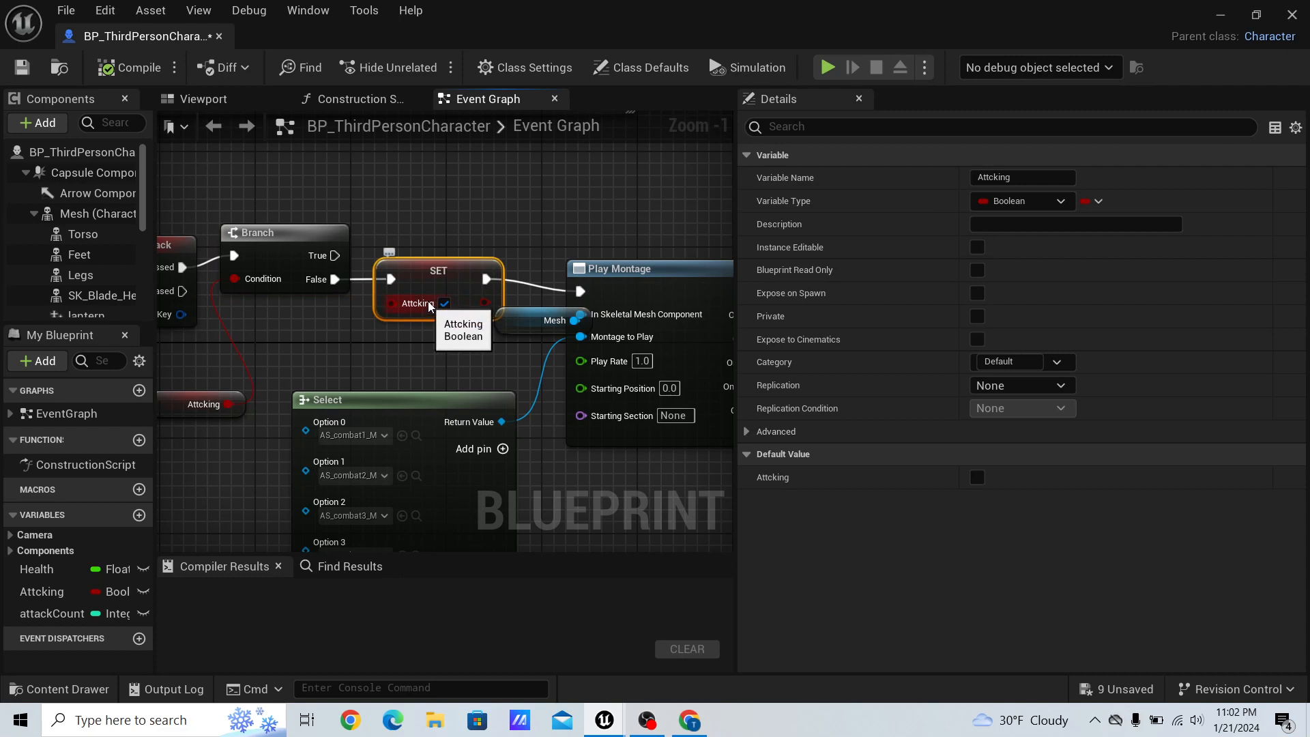
{"action": "left_click_drag", "start_coordinate": [437, 273], "coordinate": [404, 272]}
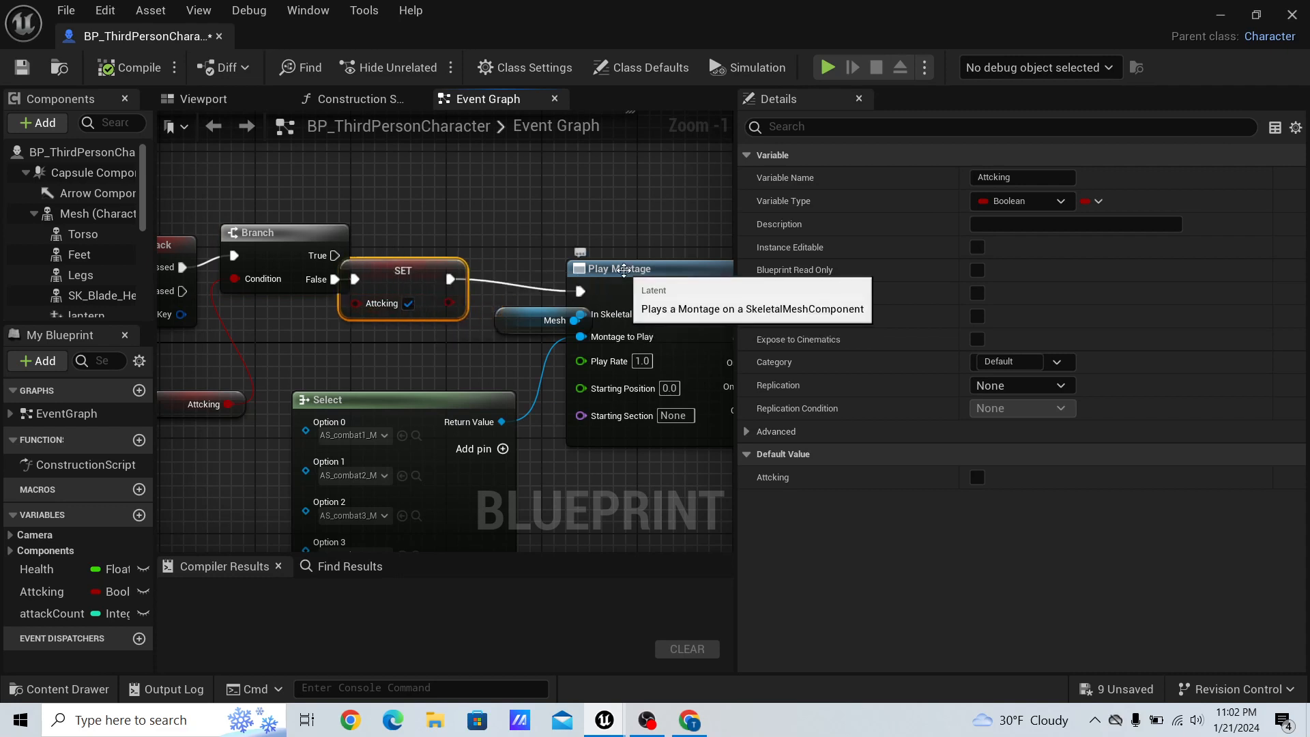
{"action": "left_click_drag", "start_coordinate": [617, 292], "coordinate": [592, 280]}
Move the Mesh node out from behind Play Montage to beneath SET Attcking, and shift Play Montage slightly closer to them.
{"action": "right_click_drag", "start_coordinate": [627, 230], "coordinate": [483, 176]}
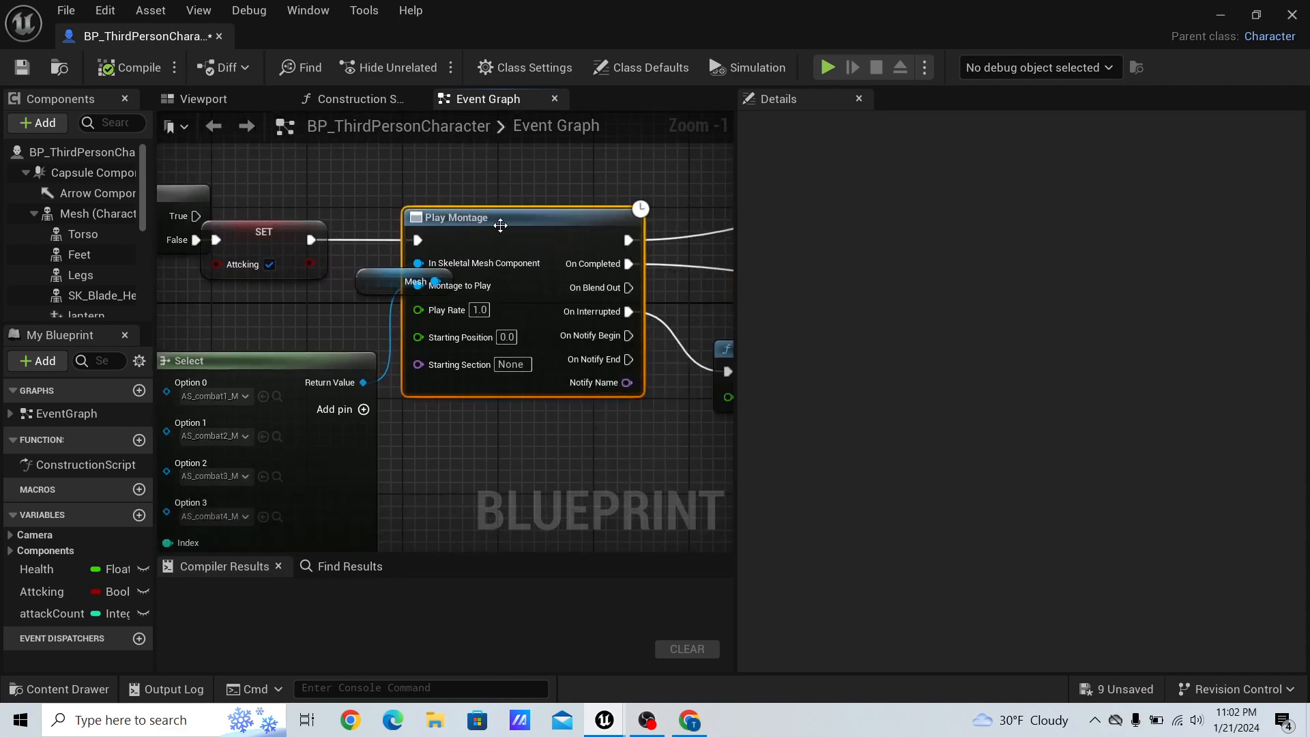
{"action": "left_click_drag", "start_coordinate": [378, 282], "coordinate": [255, 294]}
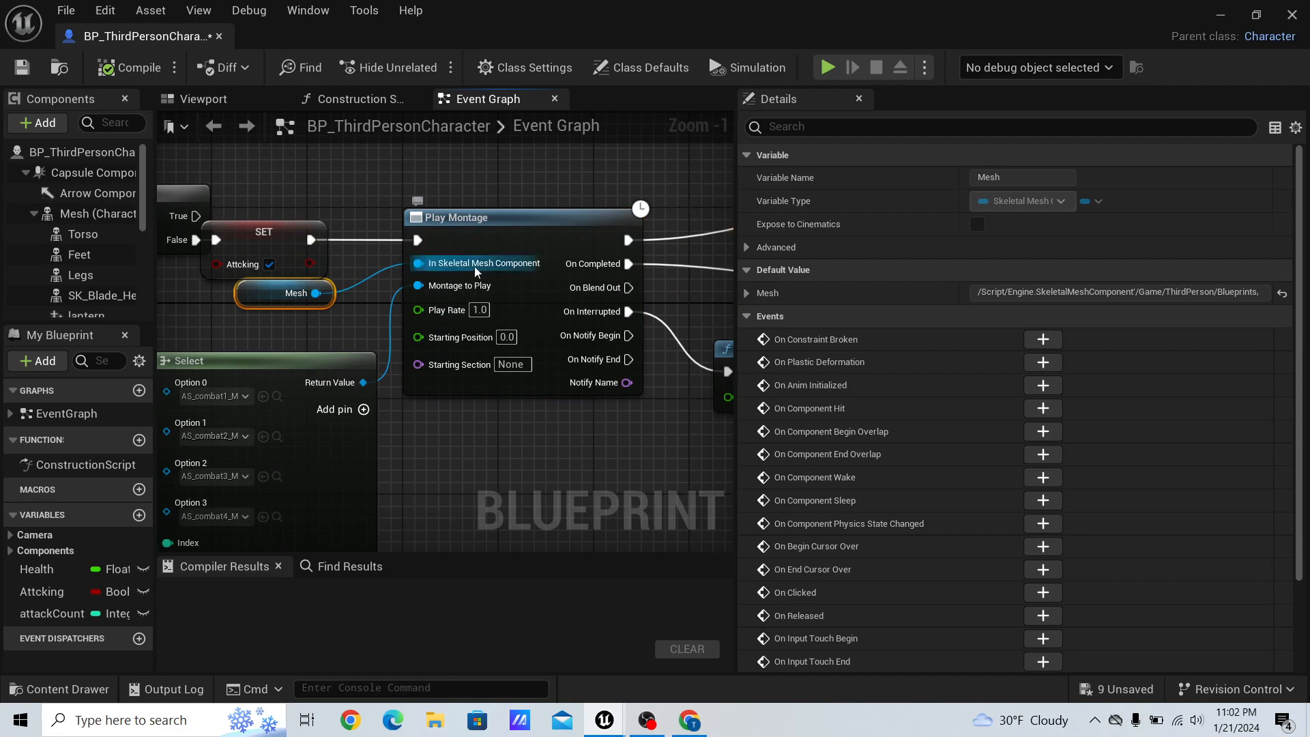
{"action": "left_click", "coordinate": [553, 213]}
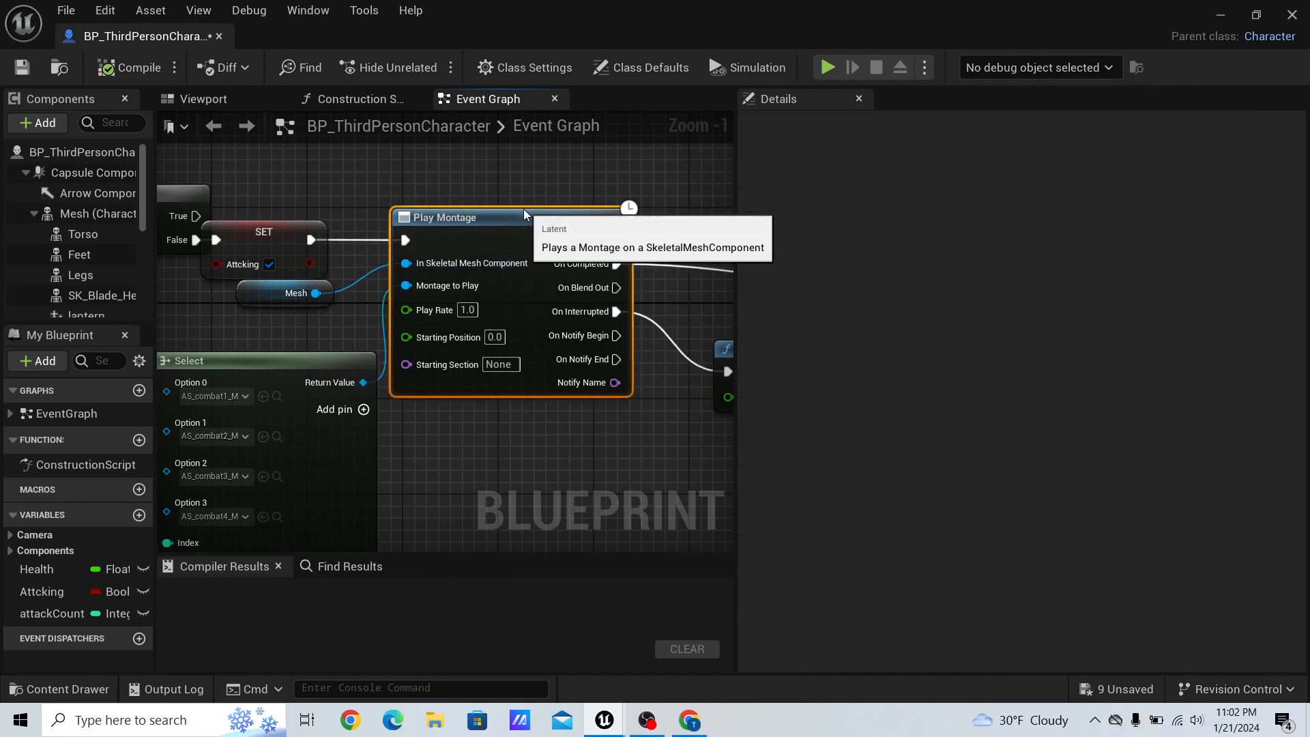
Examine the nodes driven by Play Montage's outputs: the Attack Count increment, the Retriggerable Delay, and the SET Attcking and SET Attack Count nodes.
{"action": "right_click_drag", "start_coordinate": [553, 214], "coordinate": [250, 174]}
{"action": "right_click_drag", "start_coordinate": [375, 178], "coordinate": [366, 197]}
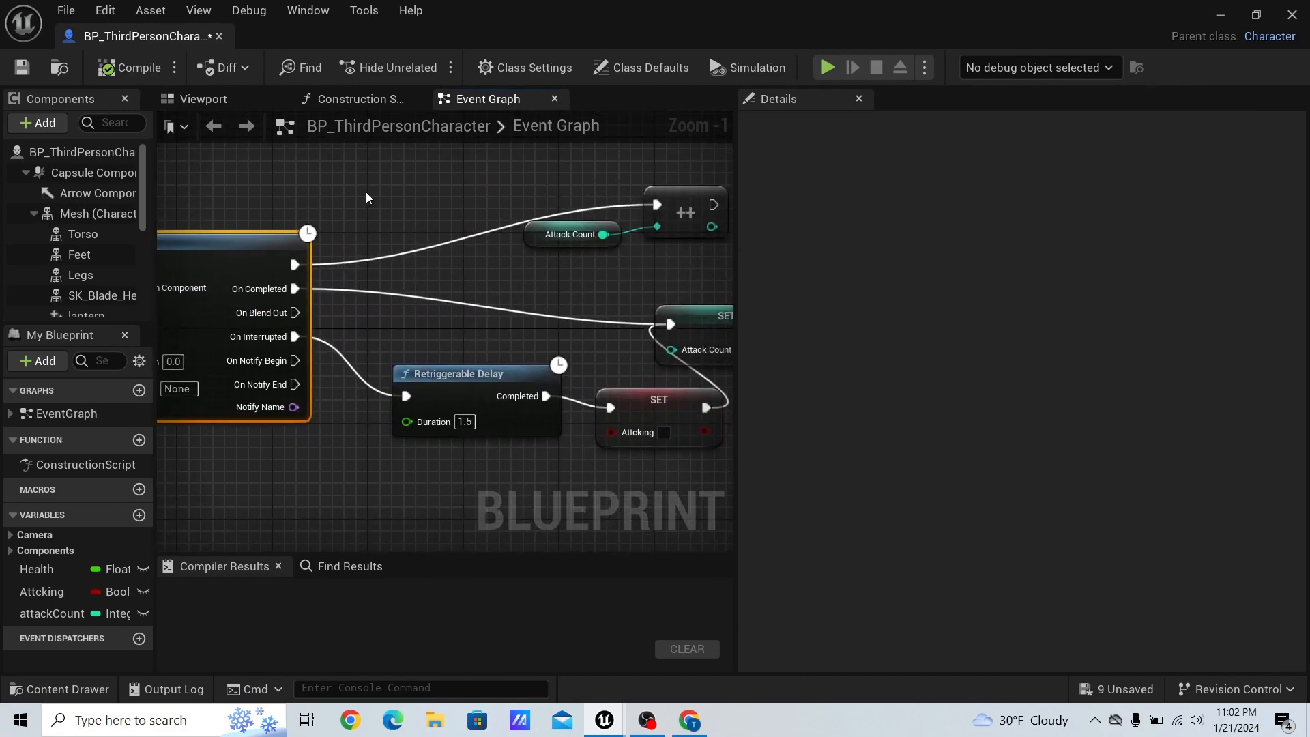
{"action": "right_click_drag", "start_coordinate": [488, 265], "coordinate": [322, 239]}
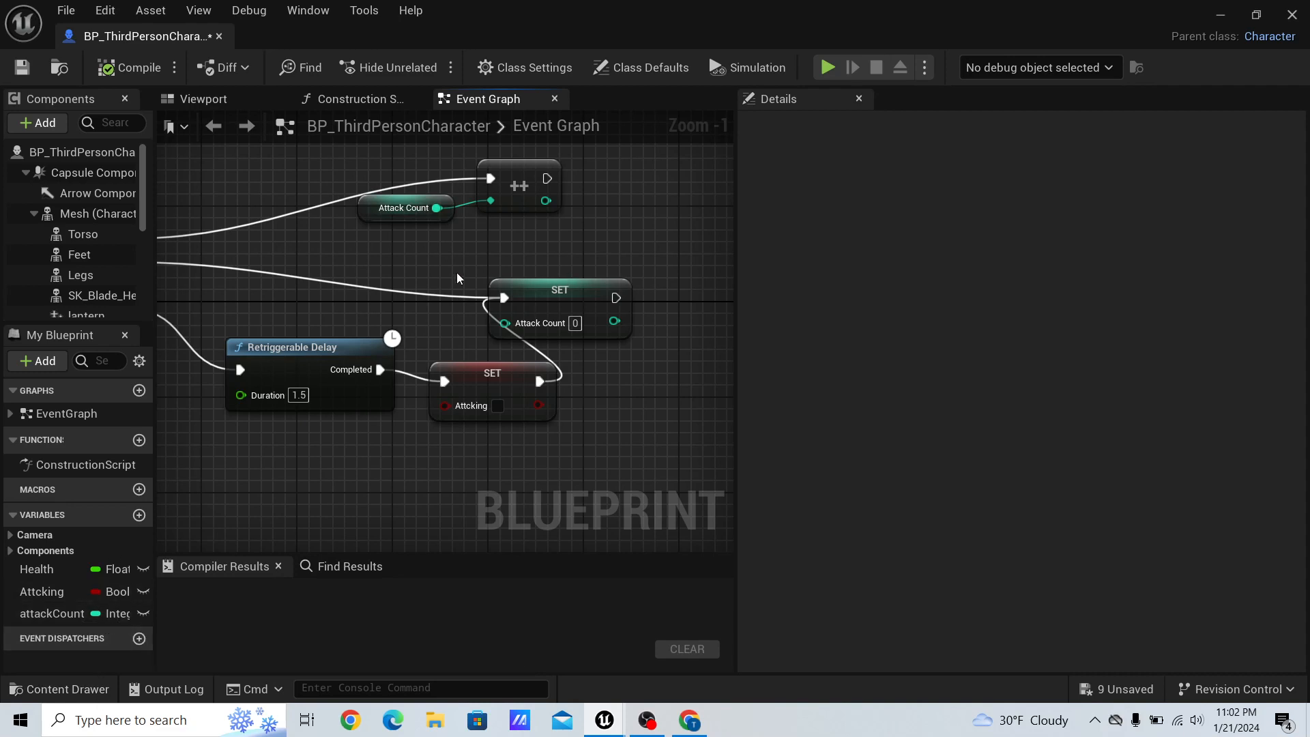
{"action": "right_click_drag", "start_coordinate": [361, 307], "coordinate": [530, 267]}
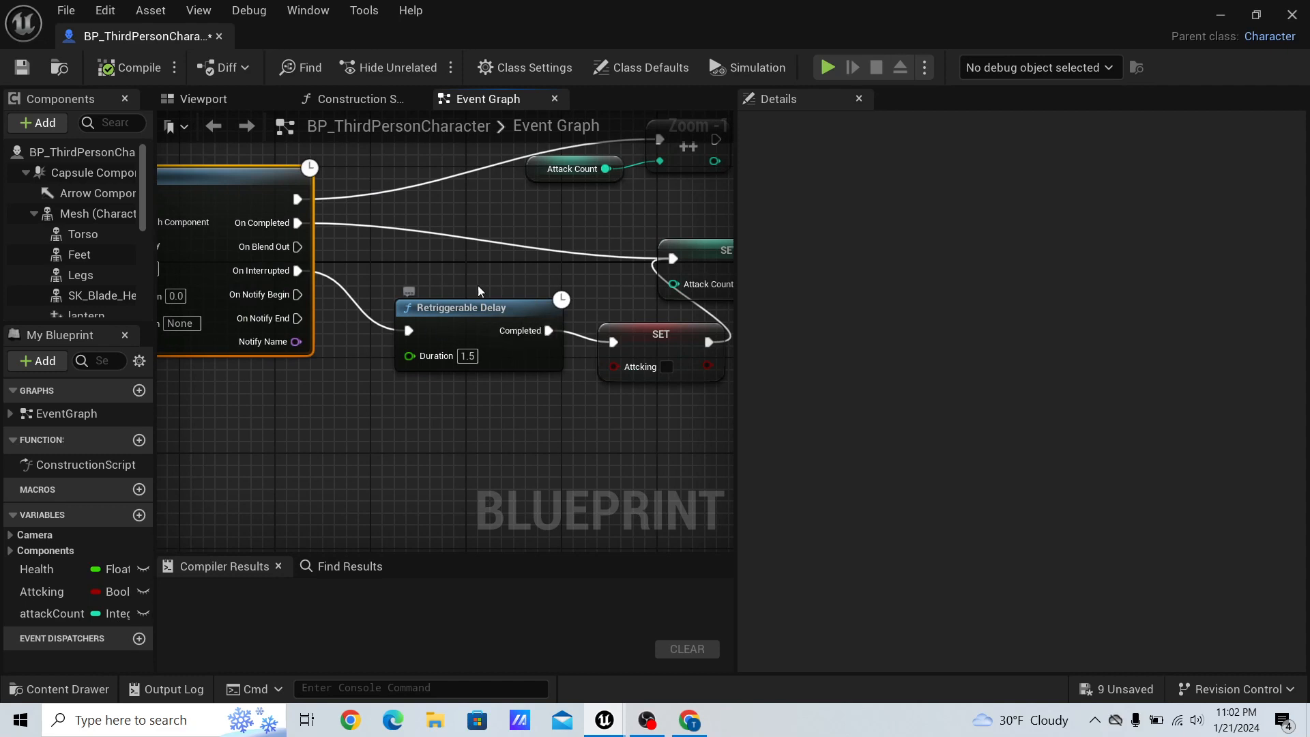
{"action": "right_click_drag", "start_coordinate": [487, 280], "coordinate": [279, 263]}
{"action": "left_click", "coordinate": [434, 309]}
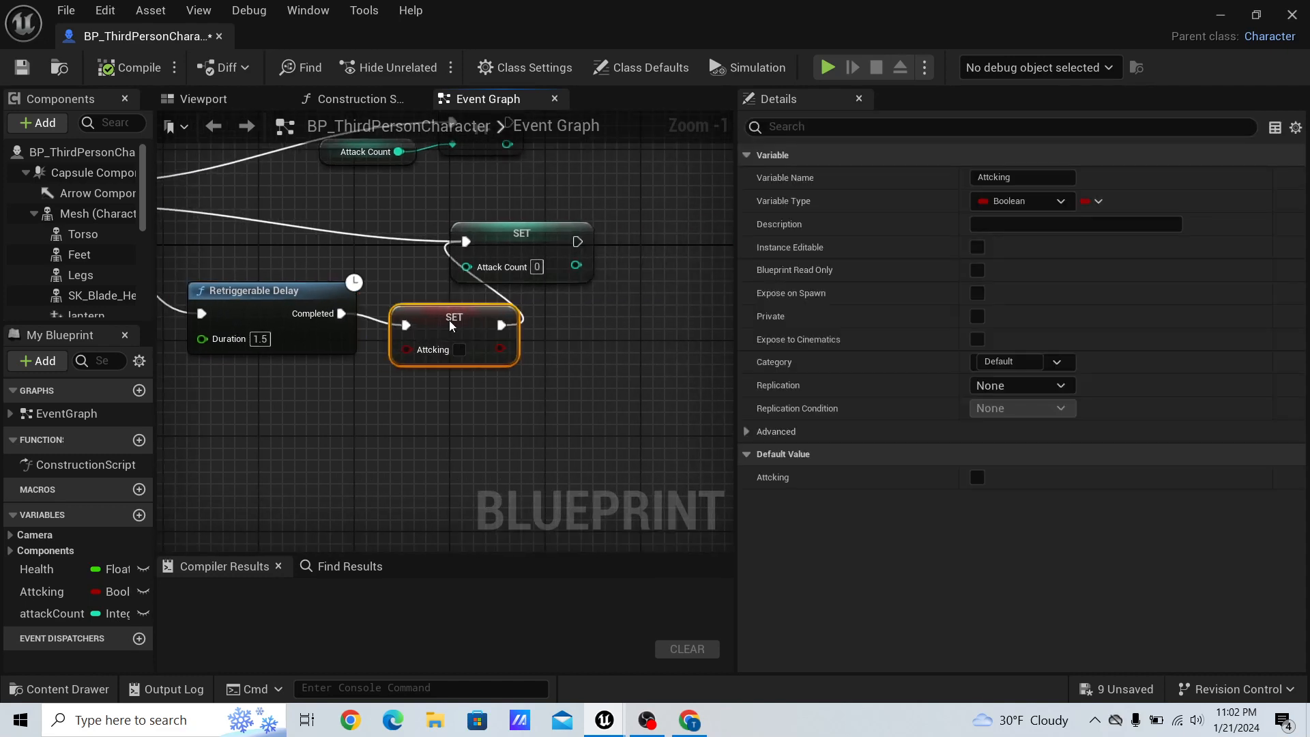
{"action": "right_click_drag", "start_coordinate": [393, 266], "coordinate": [343, 272]}
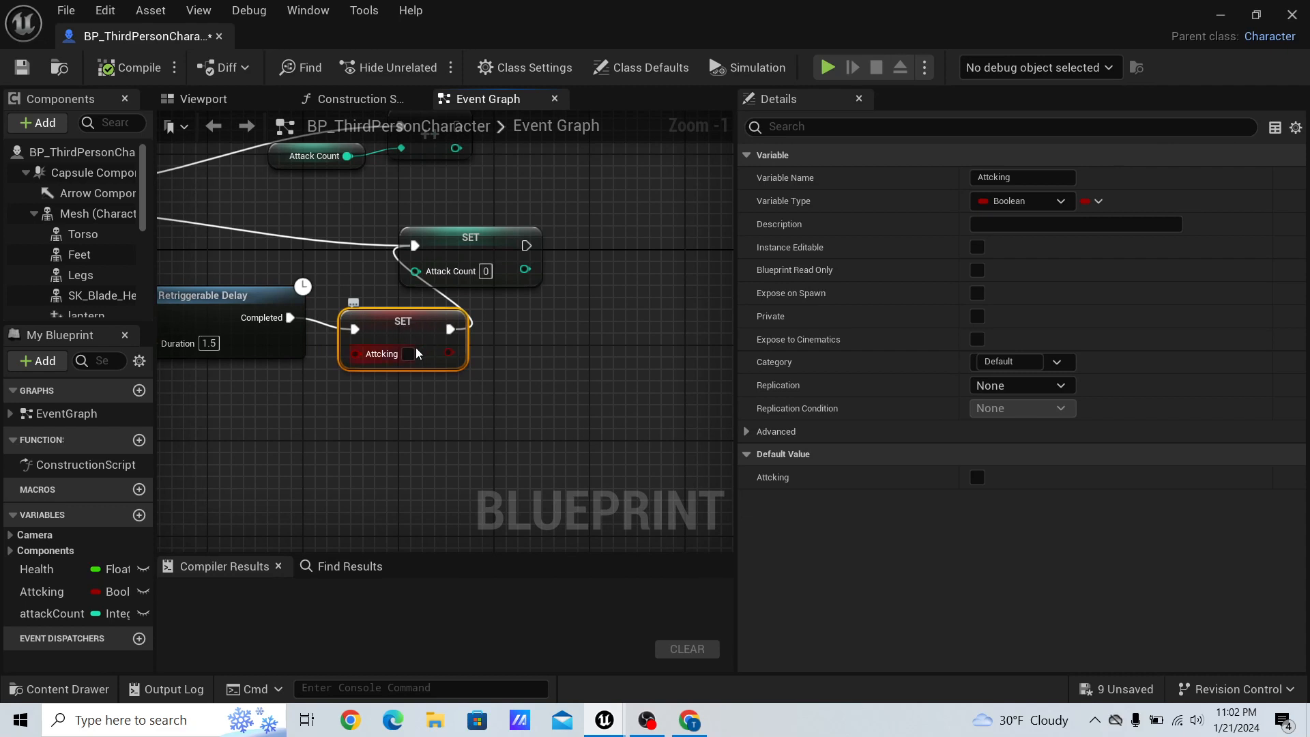
{"action": "left_click_drag", "start_coordinate": [364, 302], "coordinate": [362, 301]}
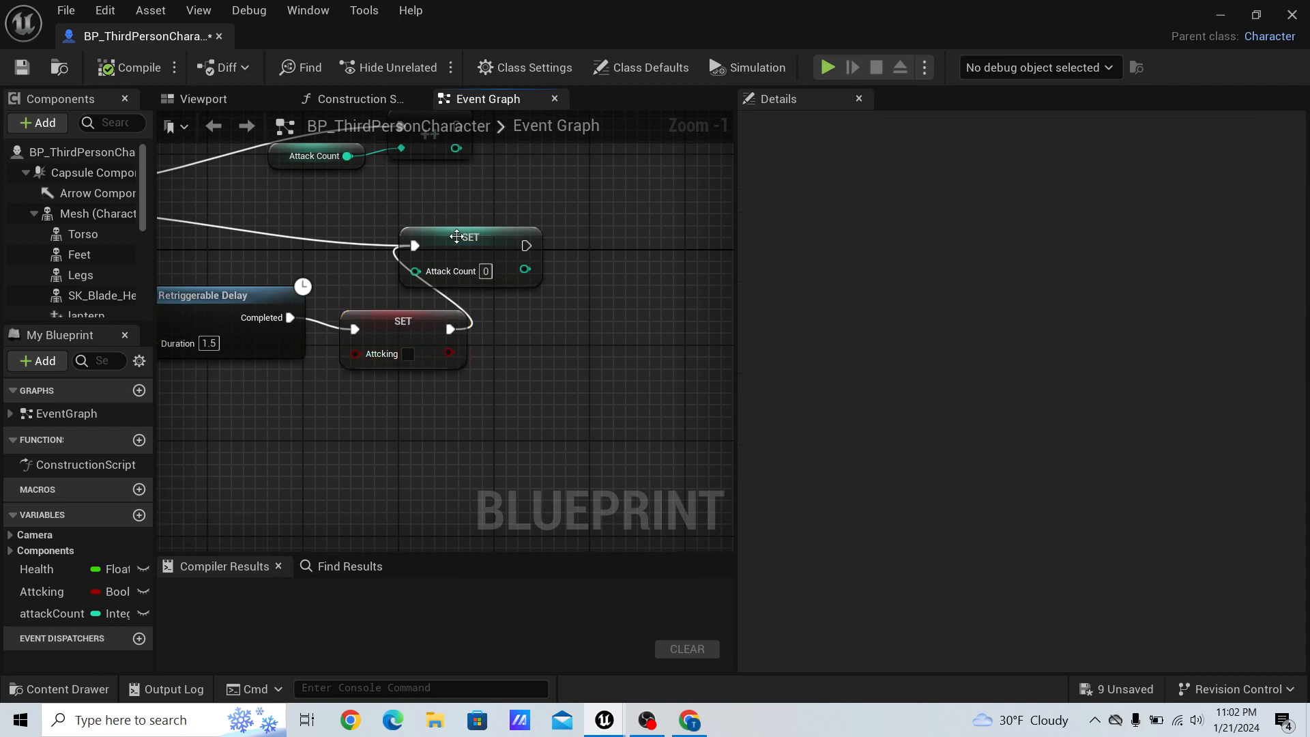
{"action": "left_click", "coordinate": [452, 231]}
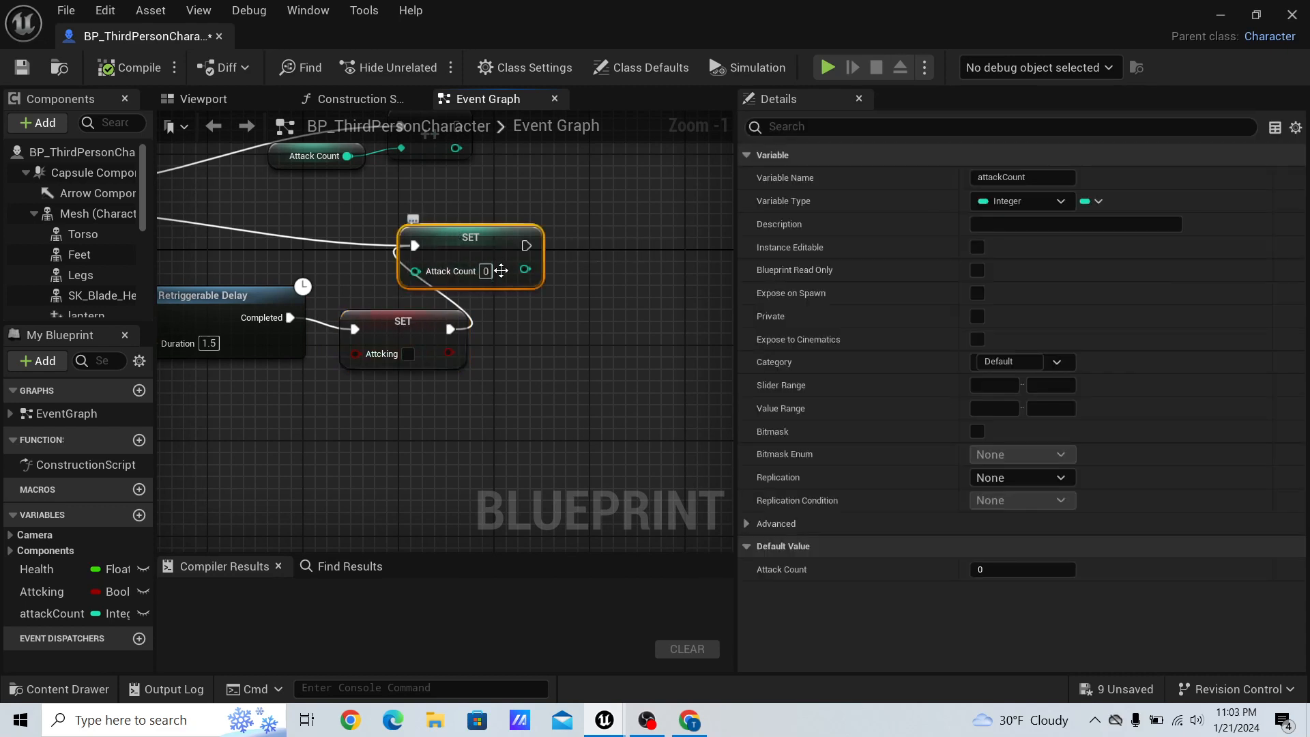
{"action": "right_click_drag", "start_coordinate": [500, 270], "coordinate": [302, 289]}
{"action": "right_click_drag", "start_coordinate": [386, 258], "coordinate": [504, 291]}
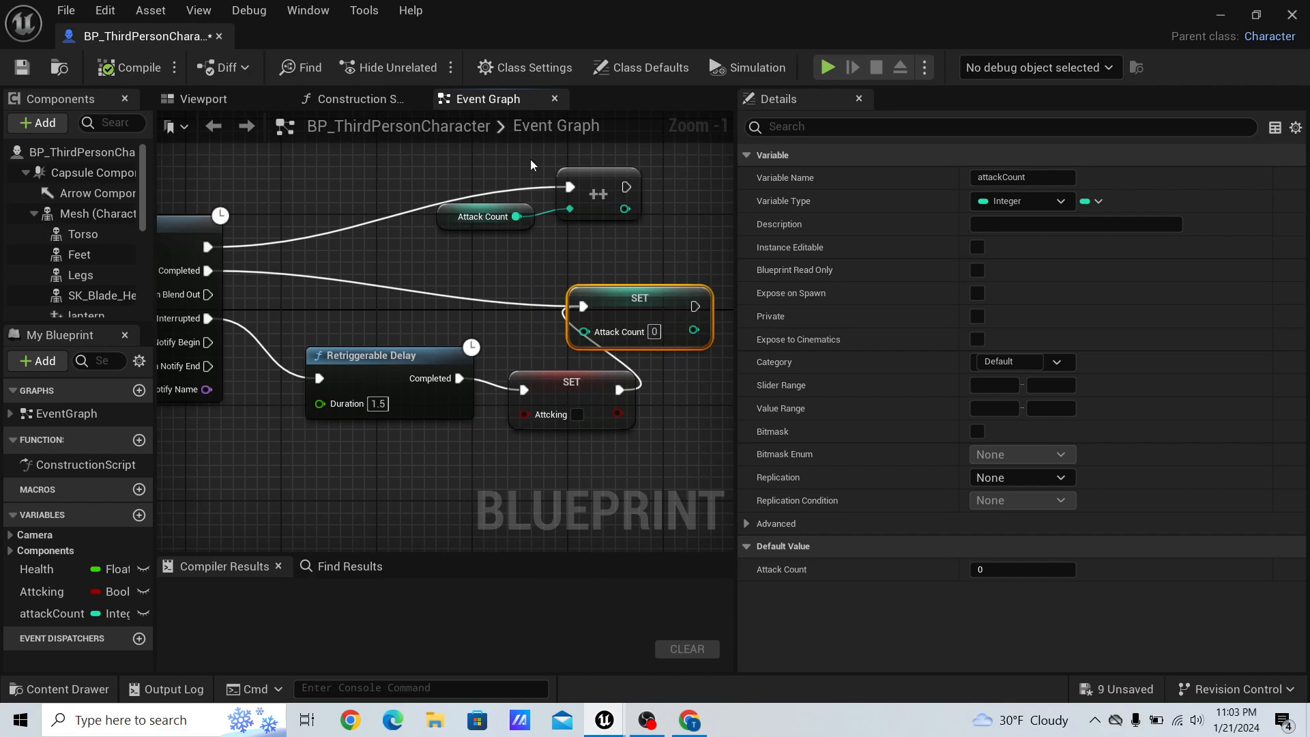
{"action": "right_click_drag", "start_coordinate": [303, 212], "coordinate": [278, 222]}
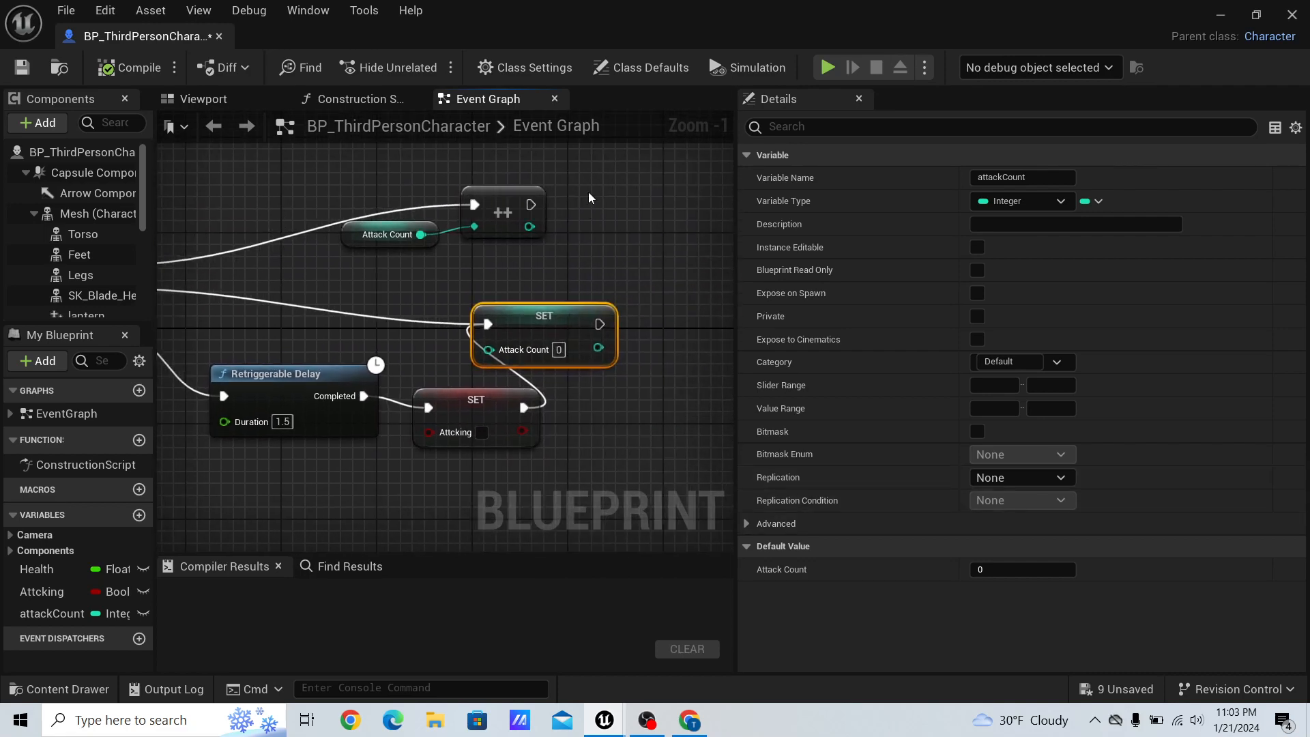
{"action": "right_click_drag", "start_coordinate": [590, 198], "coordinate": [612, 156]}
Return to the Select node feeding Montage to Play and inspect the montage assets offered for Option 0.
{"action": "right_click_drag", "start_coordinate": [355, 239], "coordinate": [641, 115]}
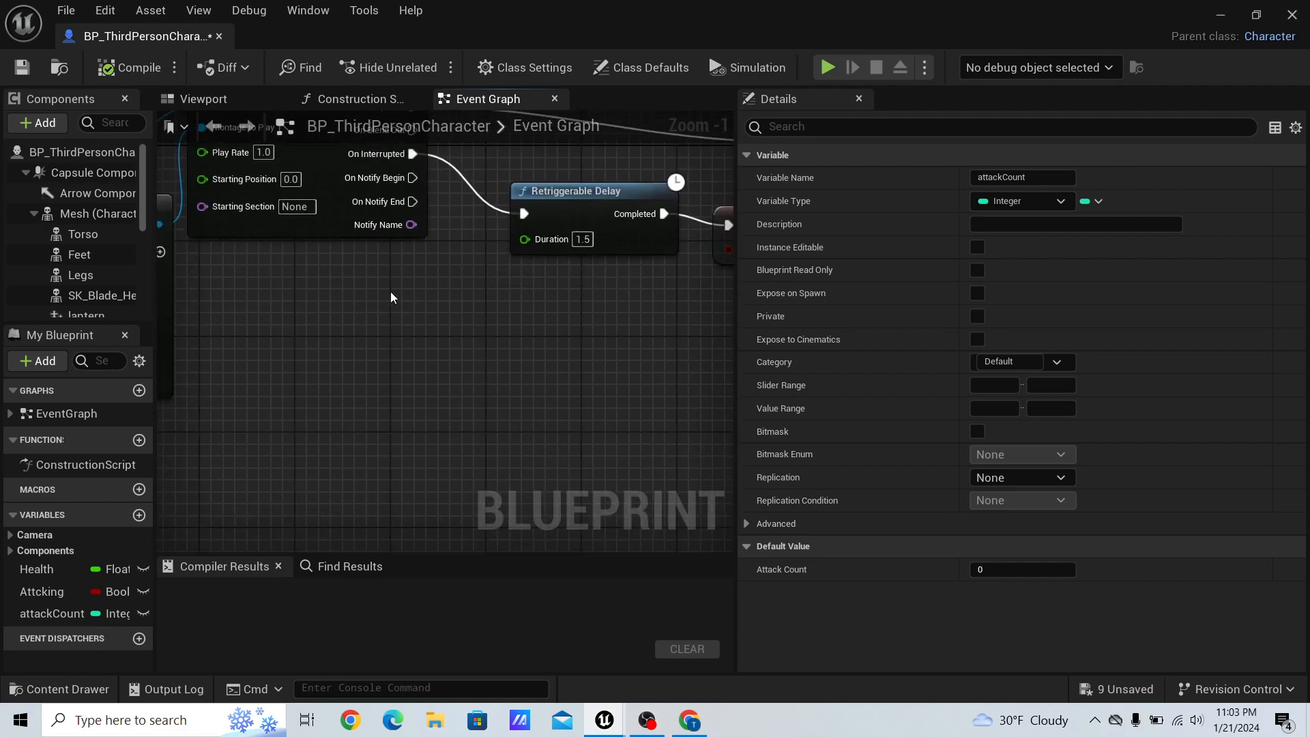
{"action": "right_click_drag", "start_coordinate": [356, 295], "coordinate": [721, 284]}
{"action": "right_click_drag", "start_coordinate": [415, 160], "coordinate": [404, 196]}
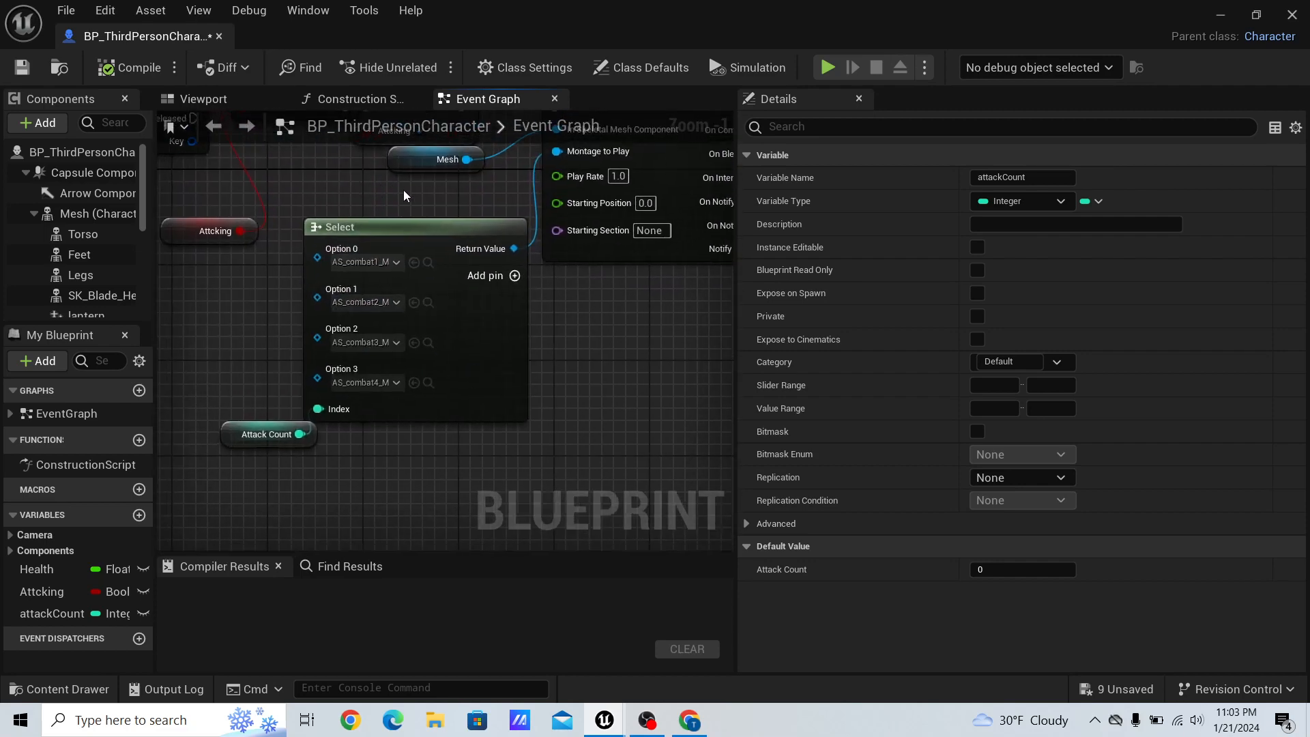
{"action": "left_click", "coordinate": [396, 227]}
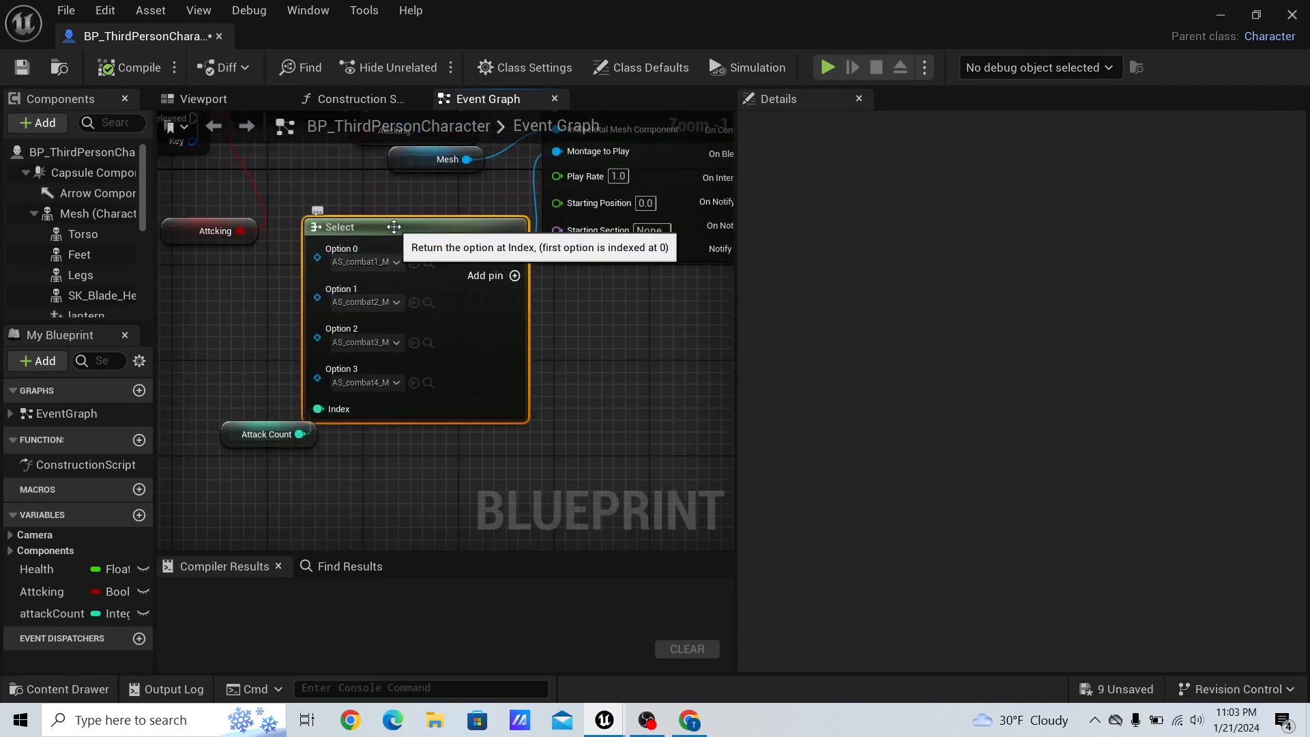
{"action": "left_click", "coordinate": [392, 263]}
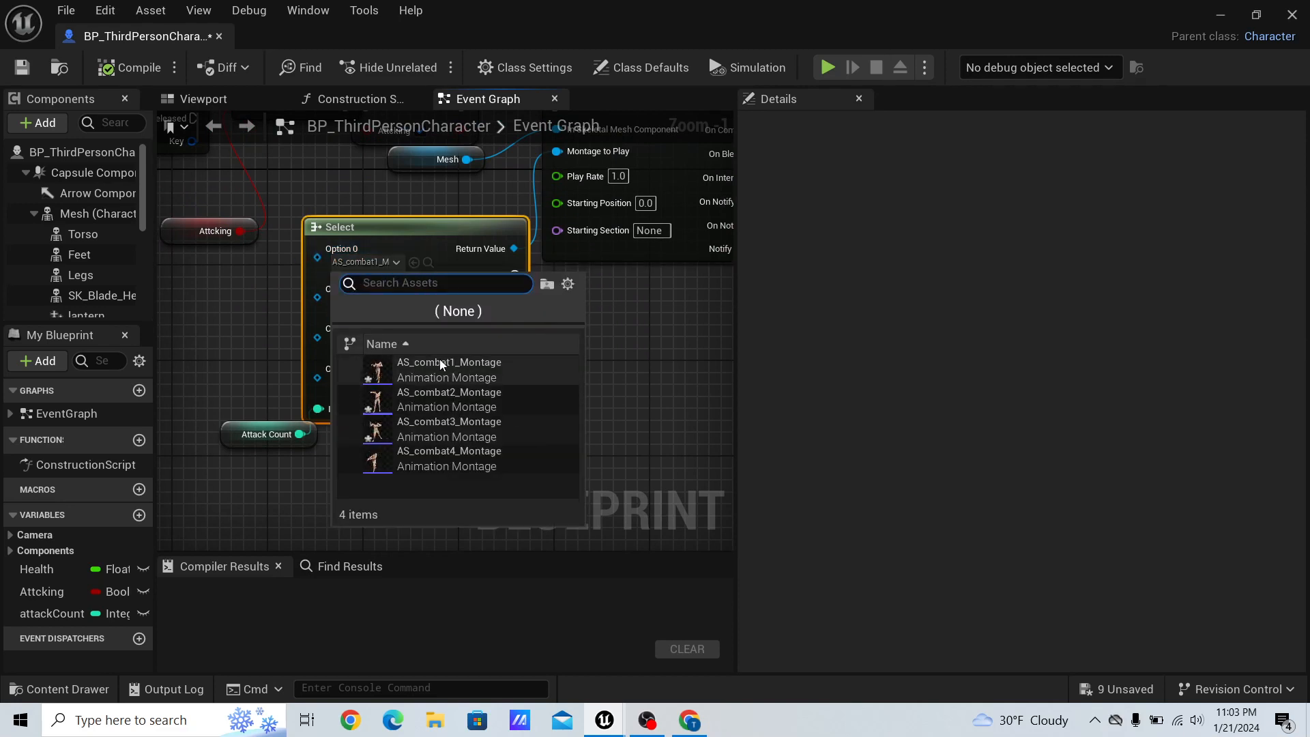
{"action": "left_click", "coordinate": [258, 309]}
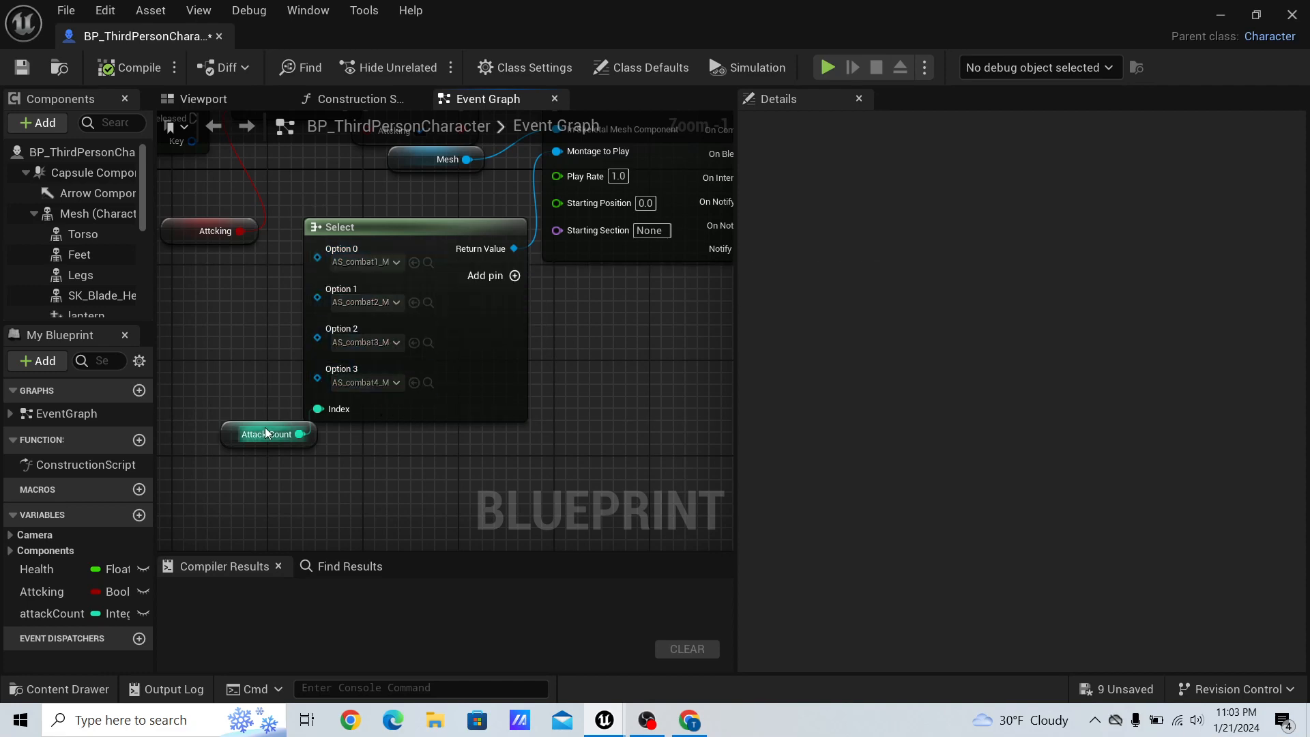
Move the Attack Count node farther from the Select node's Index input and review the whole attack node chain.
{"action": "left_click_drag", "start_coordinate": [266, 433], "coordinate": [218, 410]}
{"action": "right_click_drag", "start_coordinate": [617, 346], "coordinate": [178, 395]}
{"action": "right_click_drag", "start_coordinate": [419, 363], "coordinate": [353, 450]}
{"action": "right_click_drag", "start_coordinate": [370, 227], "coordinate": [568, 236]}
{"action": "right_click_drag", "start_coordinate": [477, 250], "coordinate": [528, 227]}
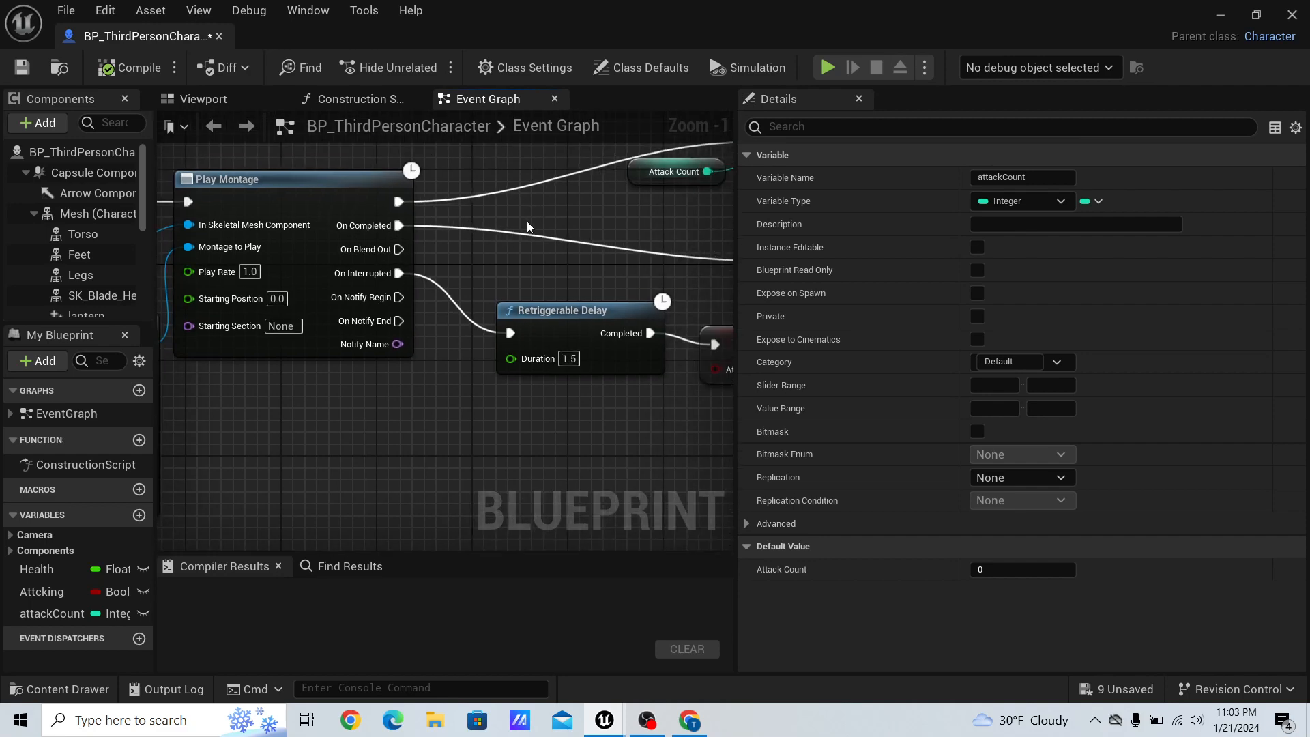
{"action": "scroll", "coordinate": [544, 280], "scroll_direction": "down", "scroll_amount": 6}
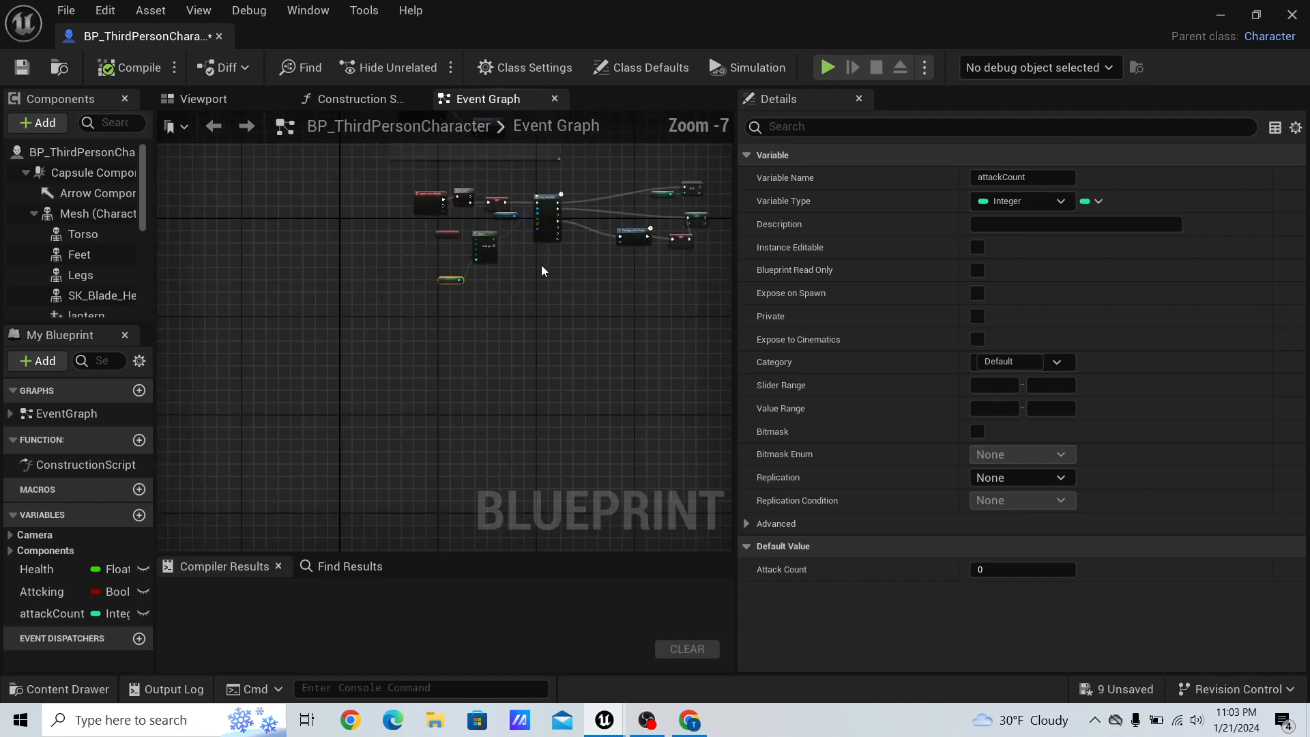
{"action": "scroll", "coordinate": [538, 280], "scroll_direction": "up", "scroll_amount": 2}
Open the ABP_Manny animation blueprint from Characters/Mannequins/Animations and show its AnimNotify_CanAttackAgain event.
{"action": "left_click", "coordinate": [42, 692]}
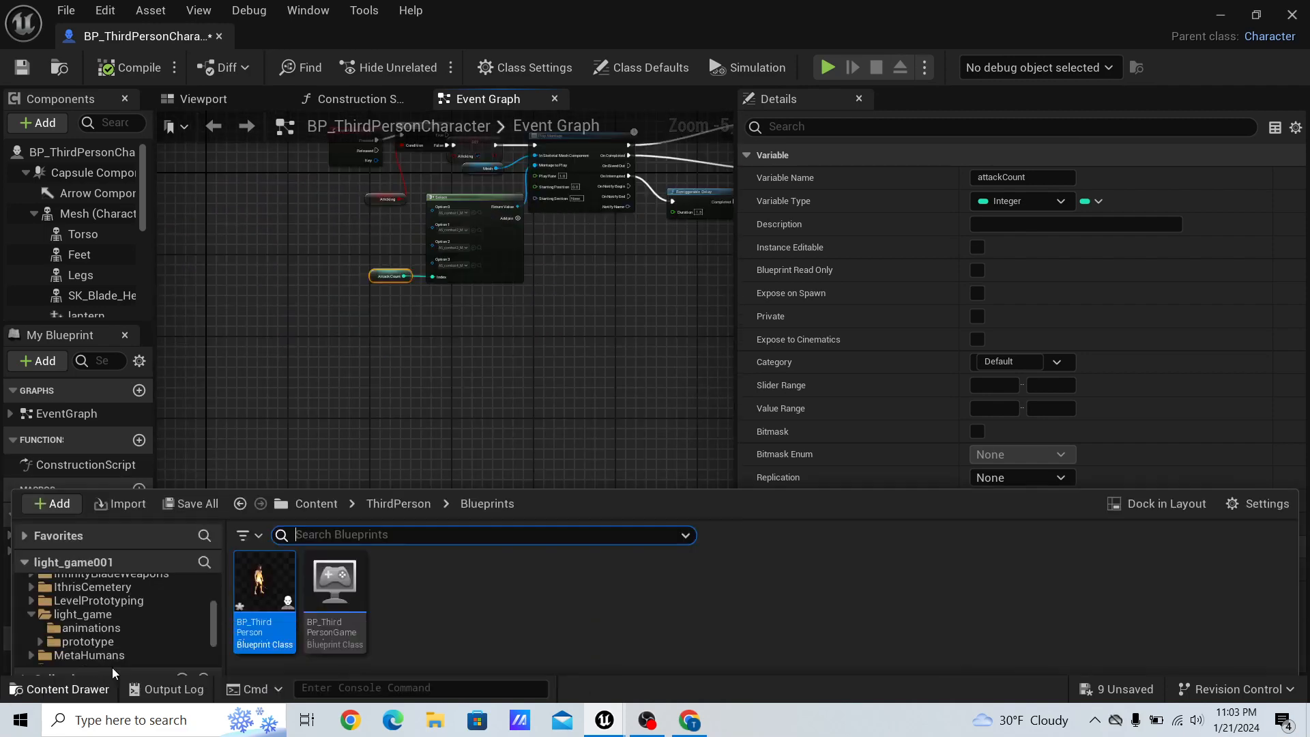
{"action": "scroll", "coordinate": [93, 592], "scroll_direction": "up", "scroll_amount": 5}
{"action": "left_click", "coordinate": [94, 604]}
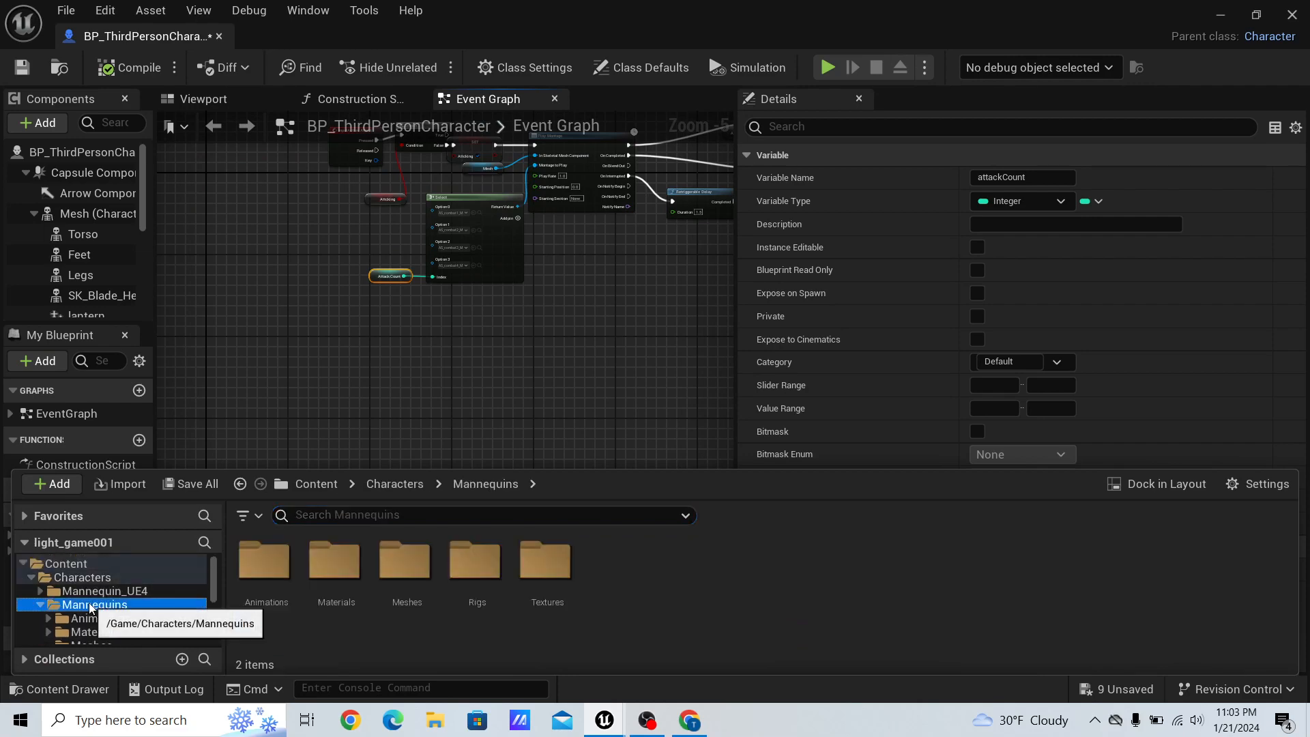
{"action": "double_click", "coordinate": [273, 570]}
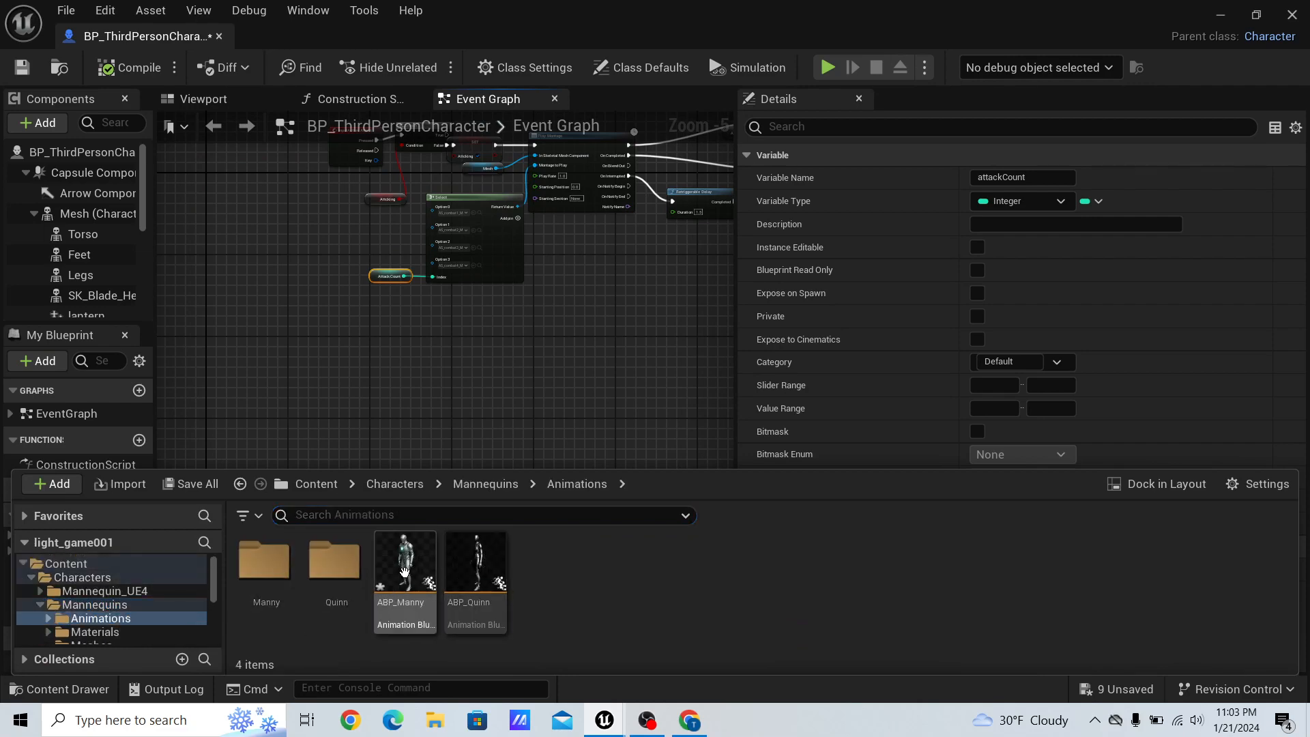
{"action": "double_click", "coordinate": [413, 564]}
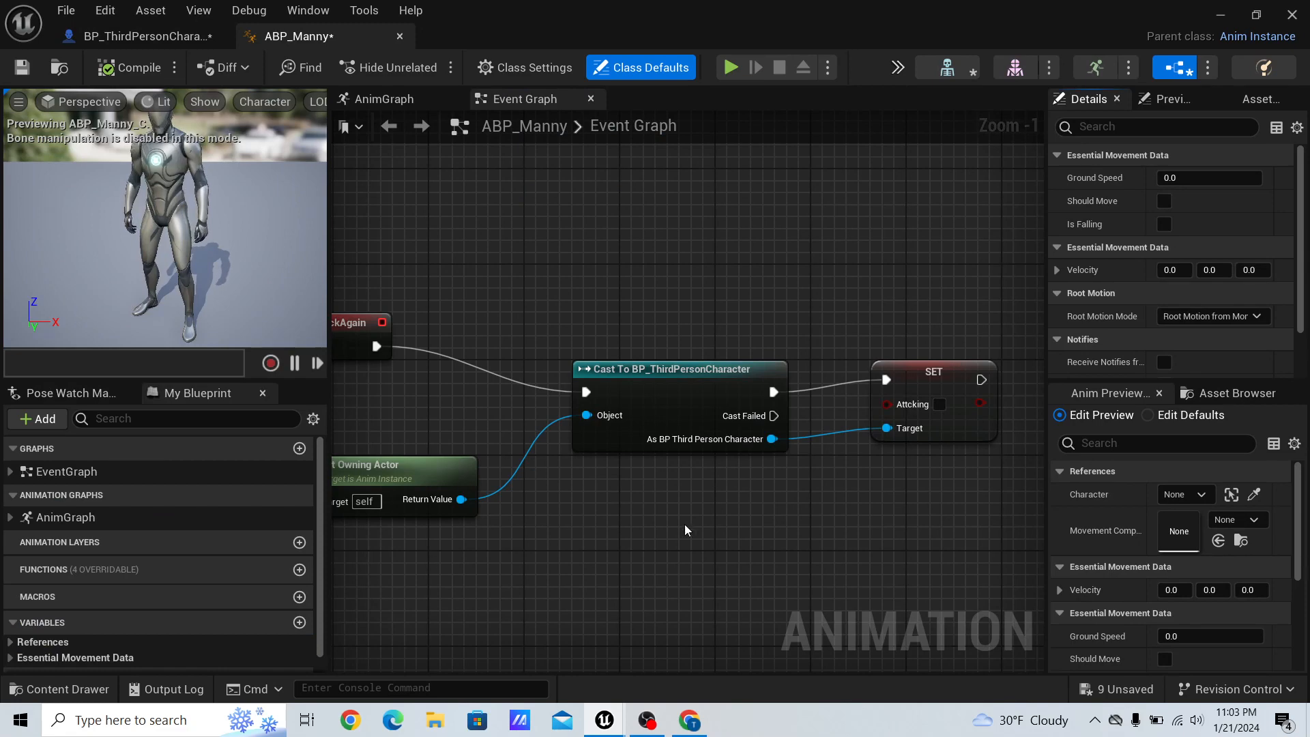
{"action": "right_click_drag", "start_coordinate": [685, 529], "coordinate": [917, 490]}
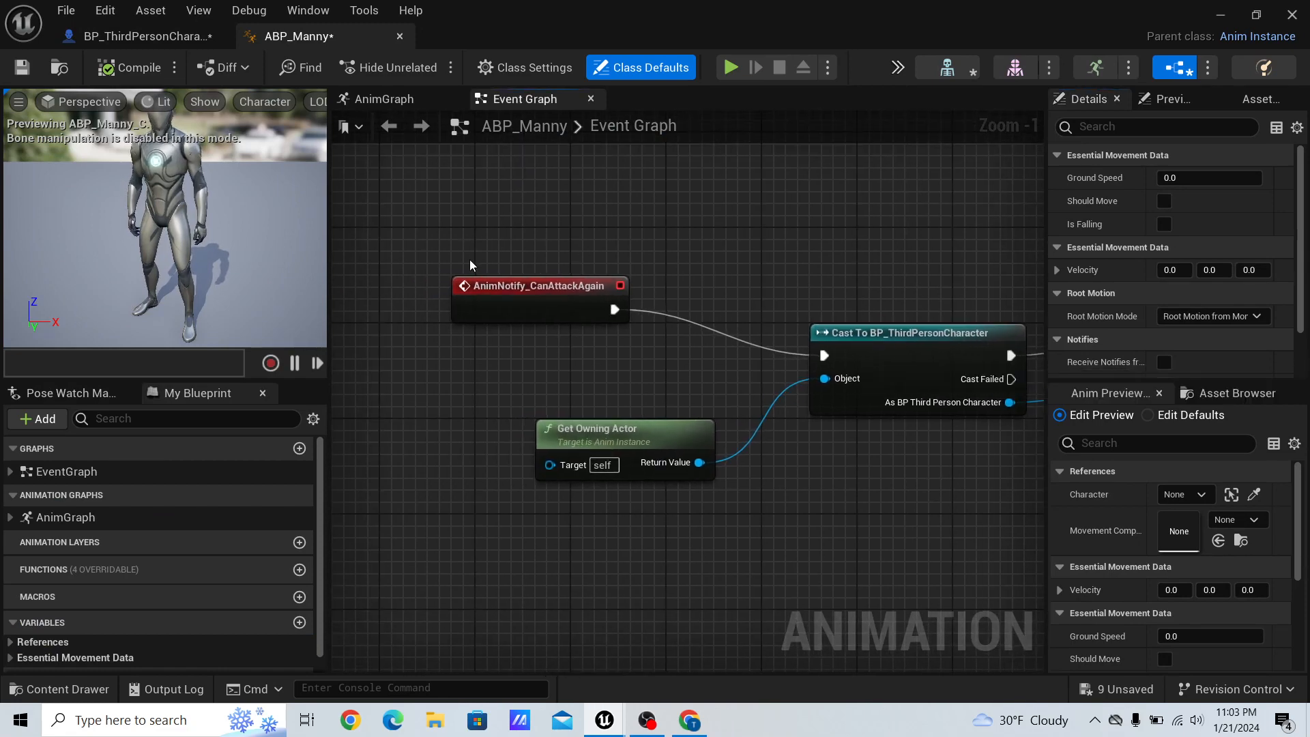
Open the AS_combat1_Montage asset from the light_game/animations folder.
{"action": "left_click", "coordinate": [67, 689]}
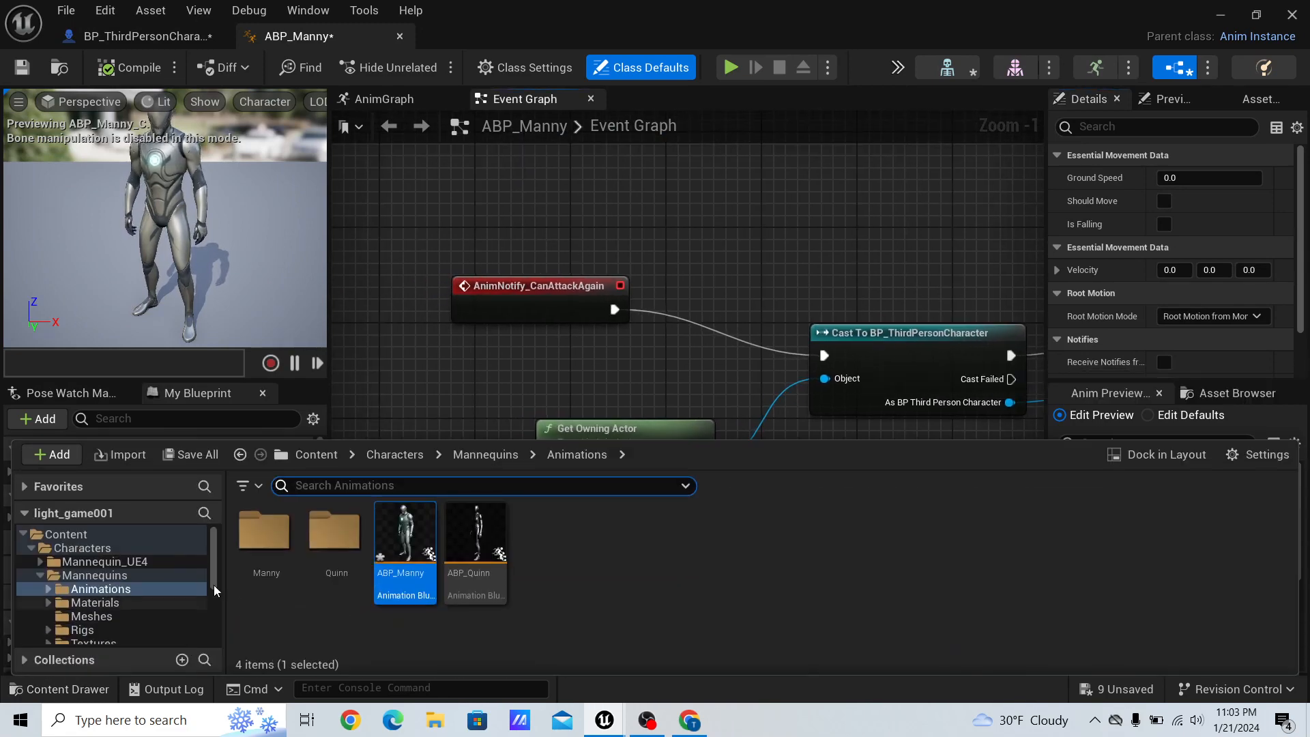
{"action": "scroll", "coordinate": [126, 584], "scroll_direction": "down", "scroll_amount": 6}
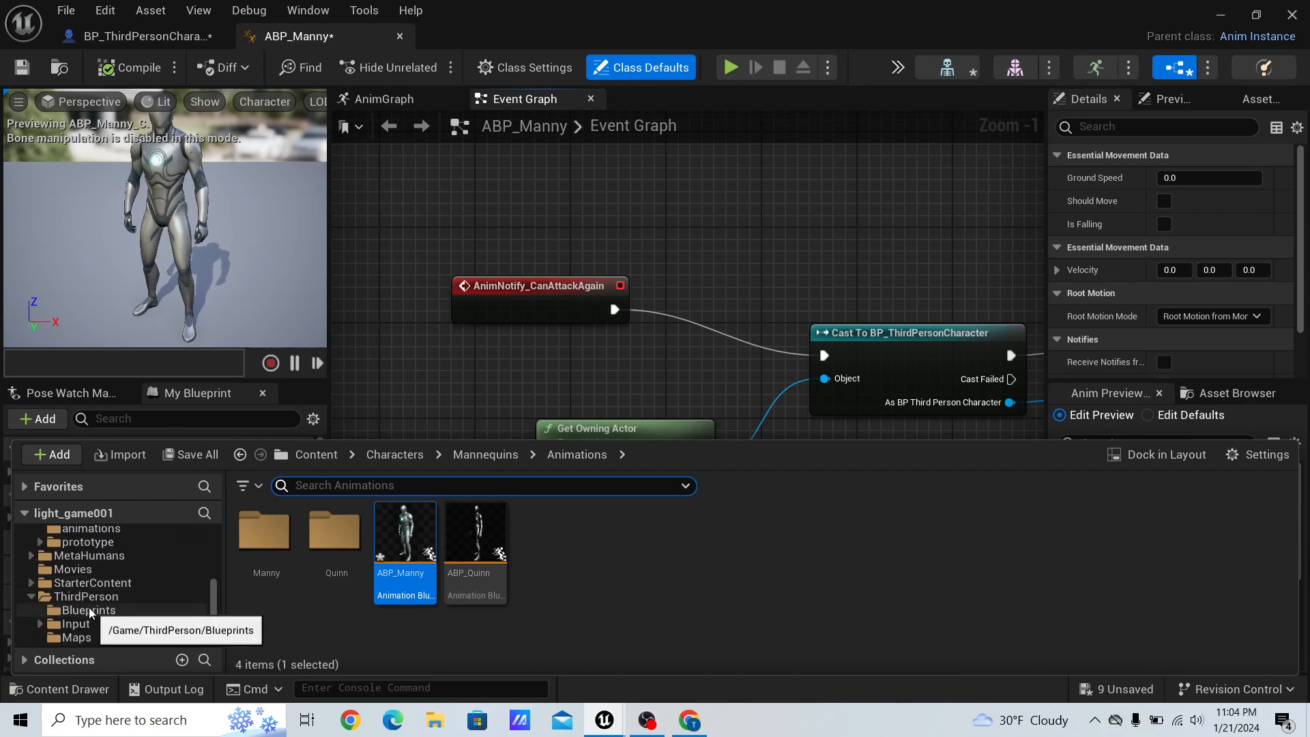
{"action": "scroll", "coordinate": [78, 580], "scroll_direction": "up", "scroll_amount": 3}
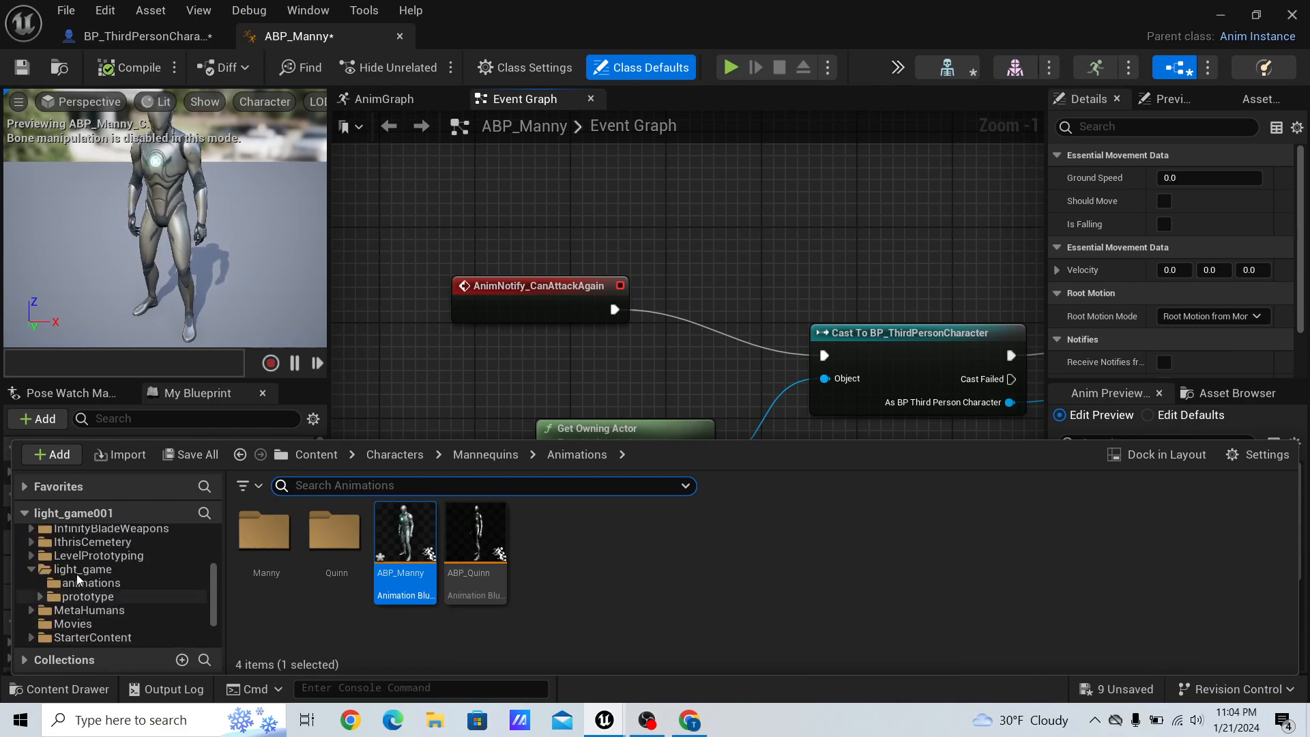
{"action": "left_click", "coordinate": [85, 584]}
{"action": "left_click", "coordinate": [552, 543]}
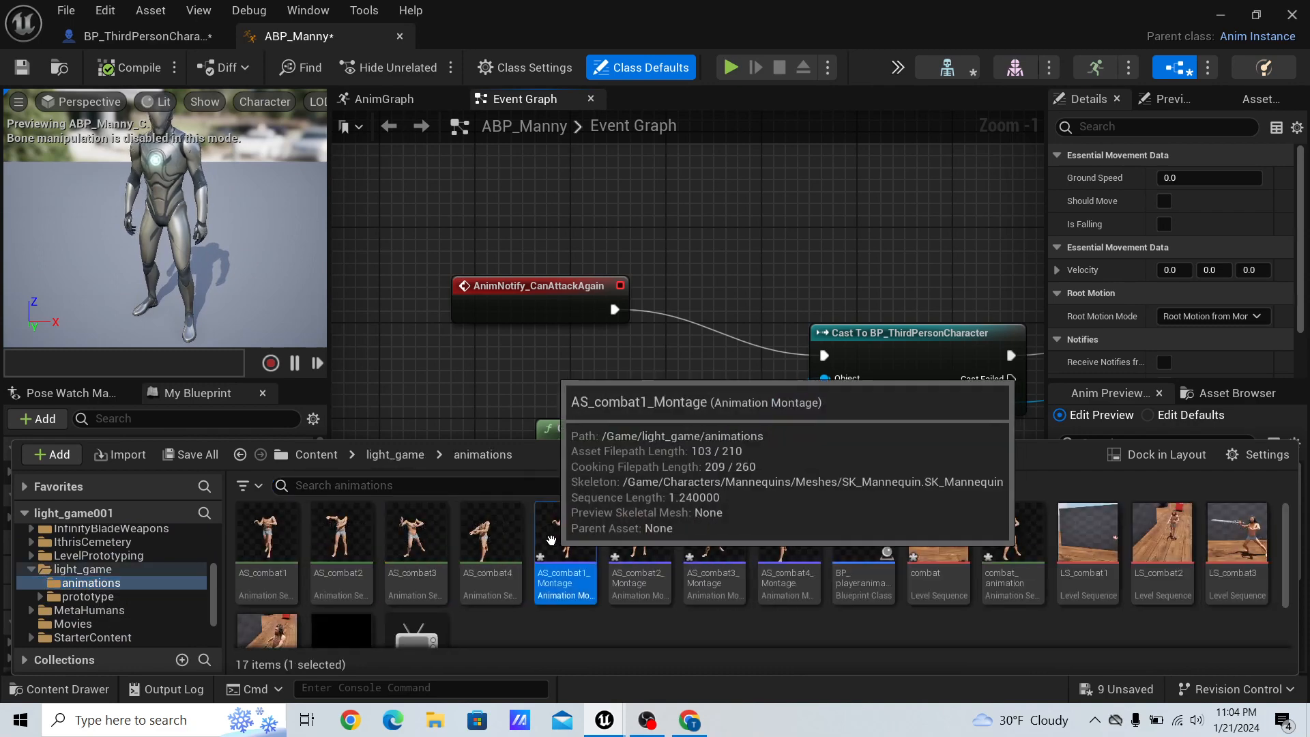
{"action": "double_click", "coordinate": [551, 540]}
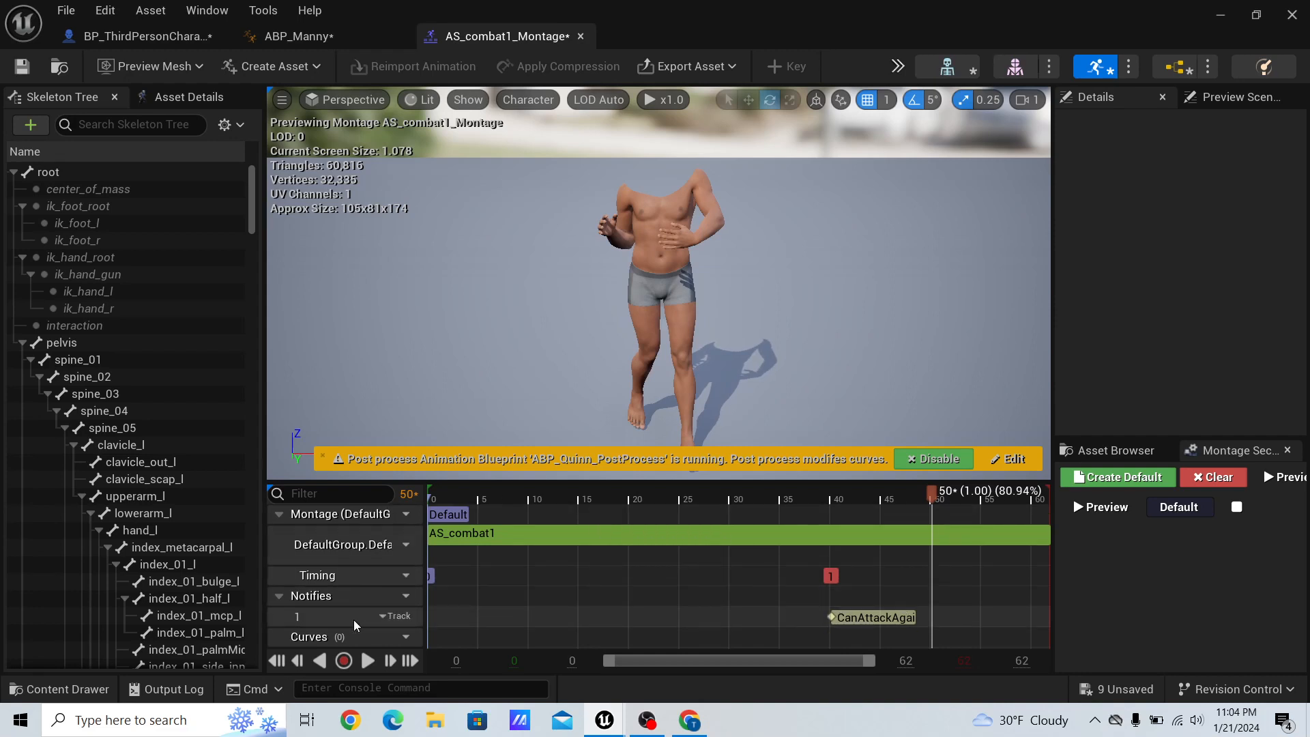
Inspect the CanAttackAgain notify's options and the notifies that can be added to the track, and scrub the montage to frame 55.
{"action": "right_click", "coordinate": [872, 616]}
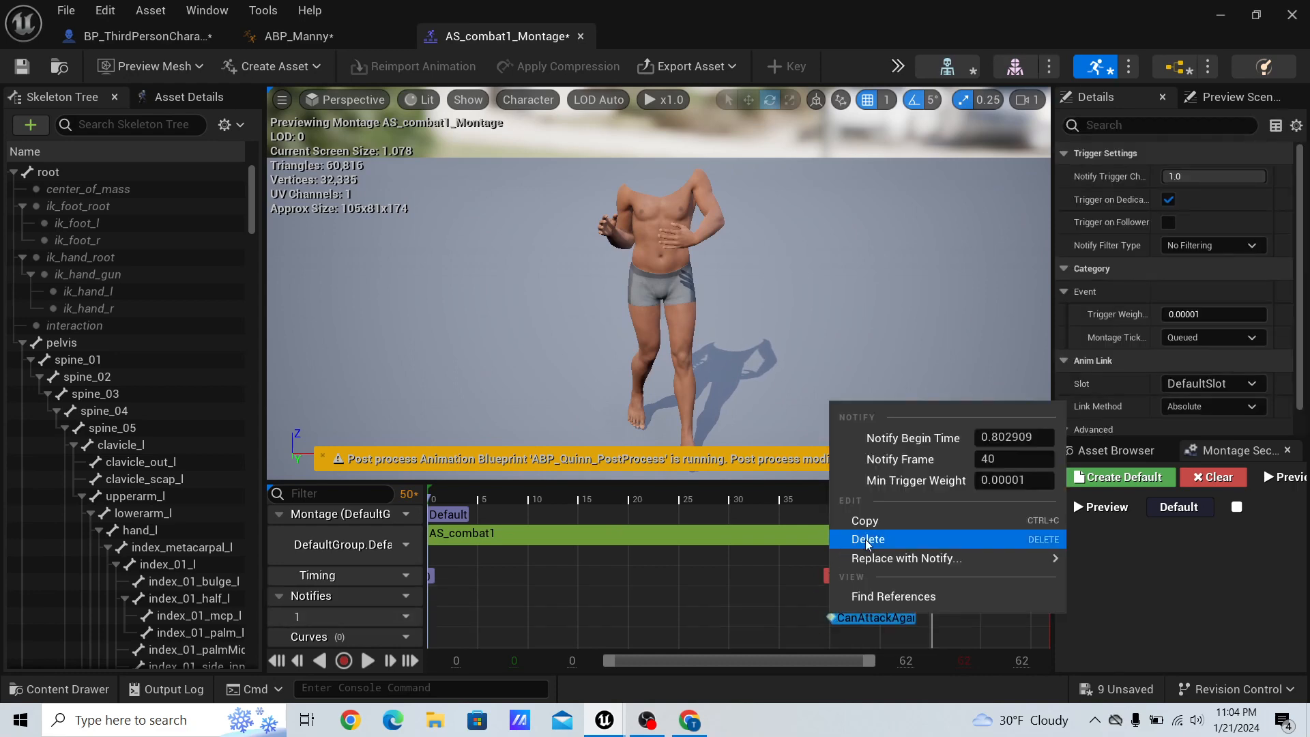
{"action": "right_click", "coordinate": [776, 622]}
{"action": "mouse_move", "coordinate": [833, 507]}
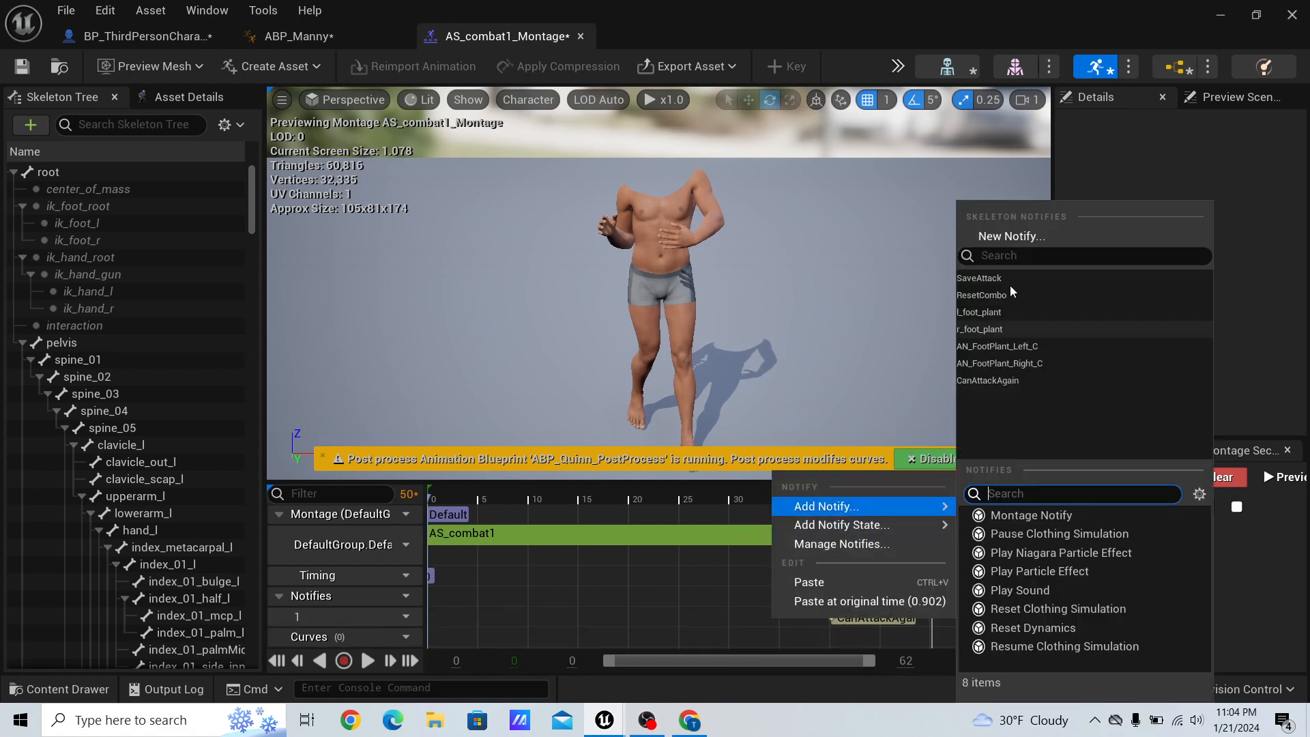
{"action": "left_click", "coordinate": [682, 600]}
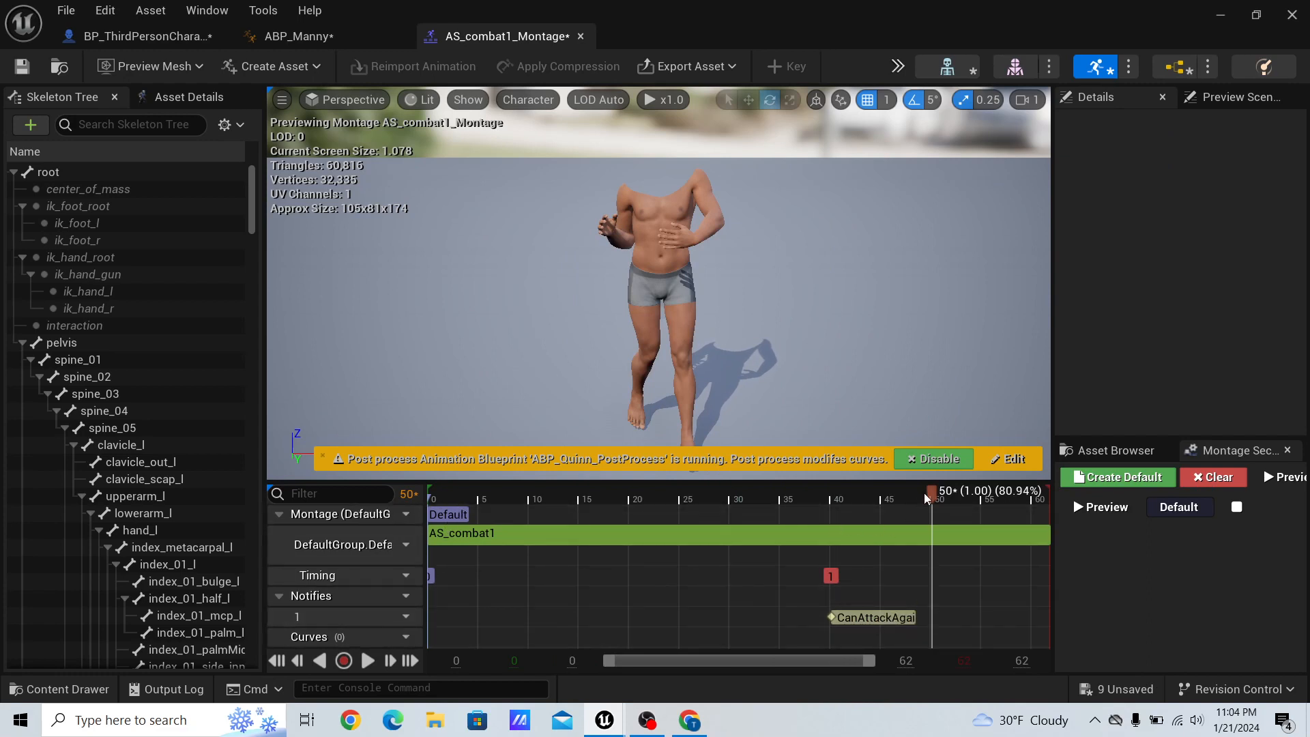
{"action": "left_click_drag", "start_coordinate": [931, 492], "coordinate": [983, 499]}
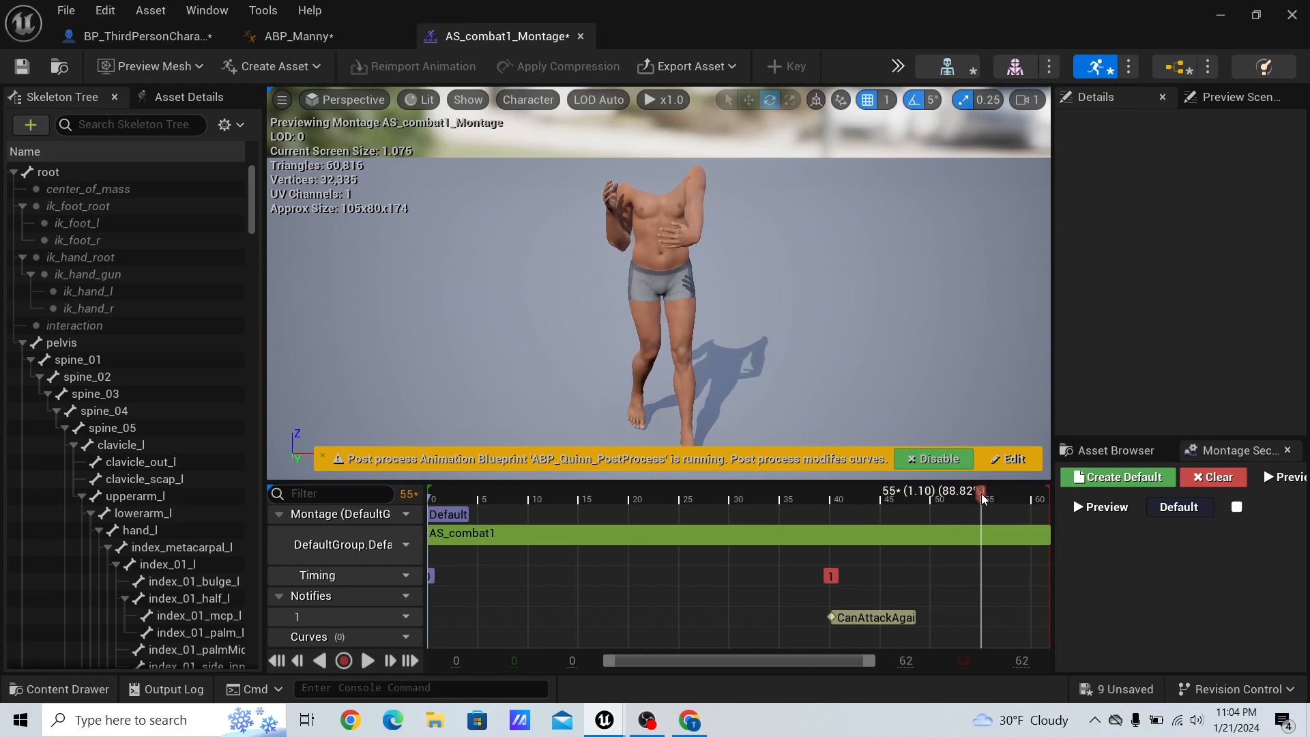
Open AS_combat2_Montage from the light_game/animations assets and scrub it to its CanAttackAgain notify.
{"action": "left_click", "coordinate": [1114, 450]}
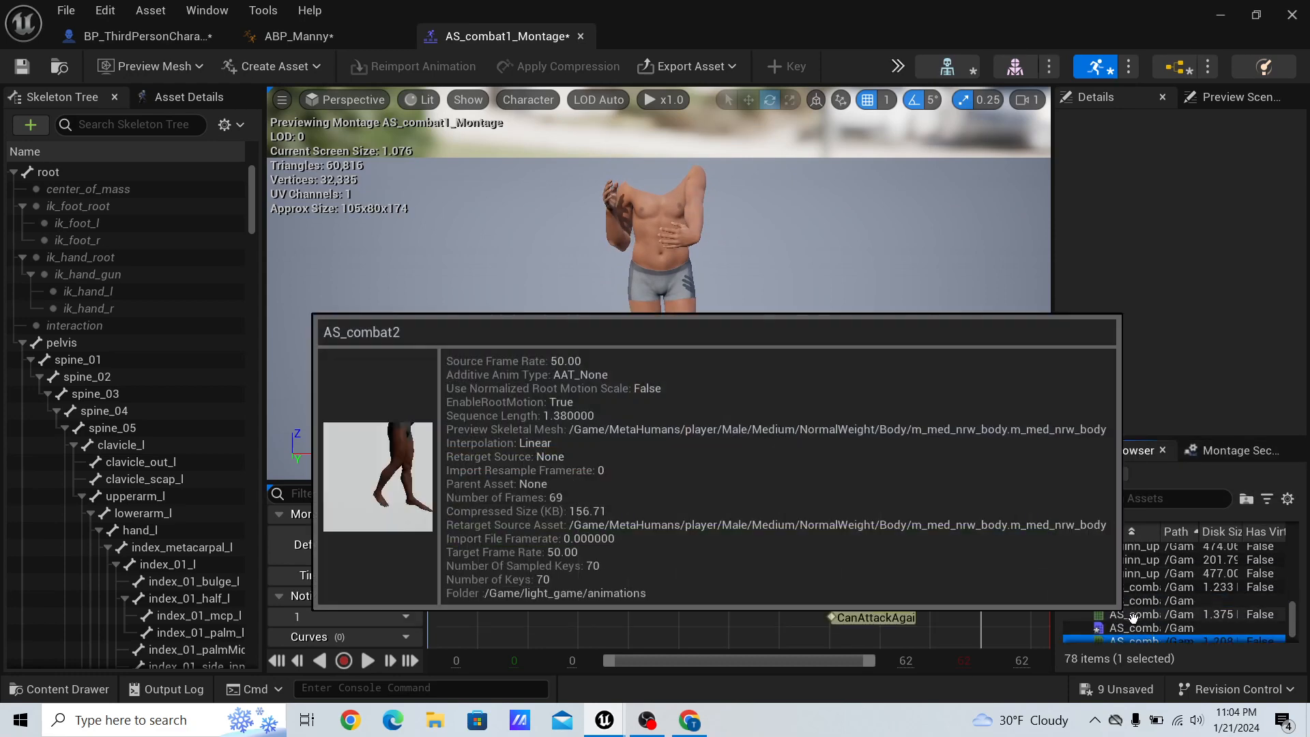
{"action": "left_click", "coordinate": [1136, 628]}
{"action": "double_click", "coordinate": [1136, 627]}
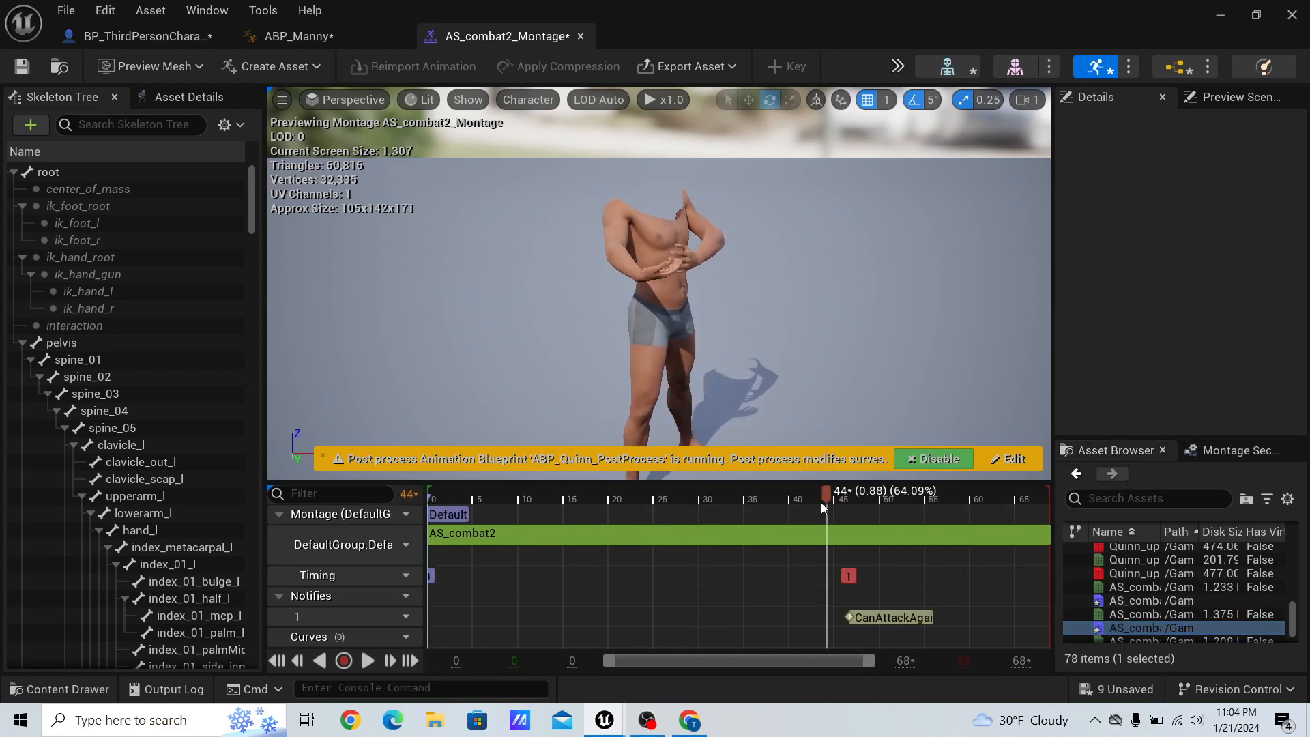
Open AS_combat4_Montage and scrub it to frame 83, where its CanAttackAgain notify sits.
{"action": "scroll", "coordinate": [1136, 600], "scroll_direction": "down", "scroll_amount": 2}
{"action": "double_click", "coordinate": [1135, 622]}
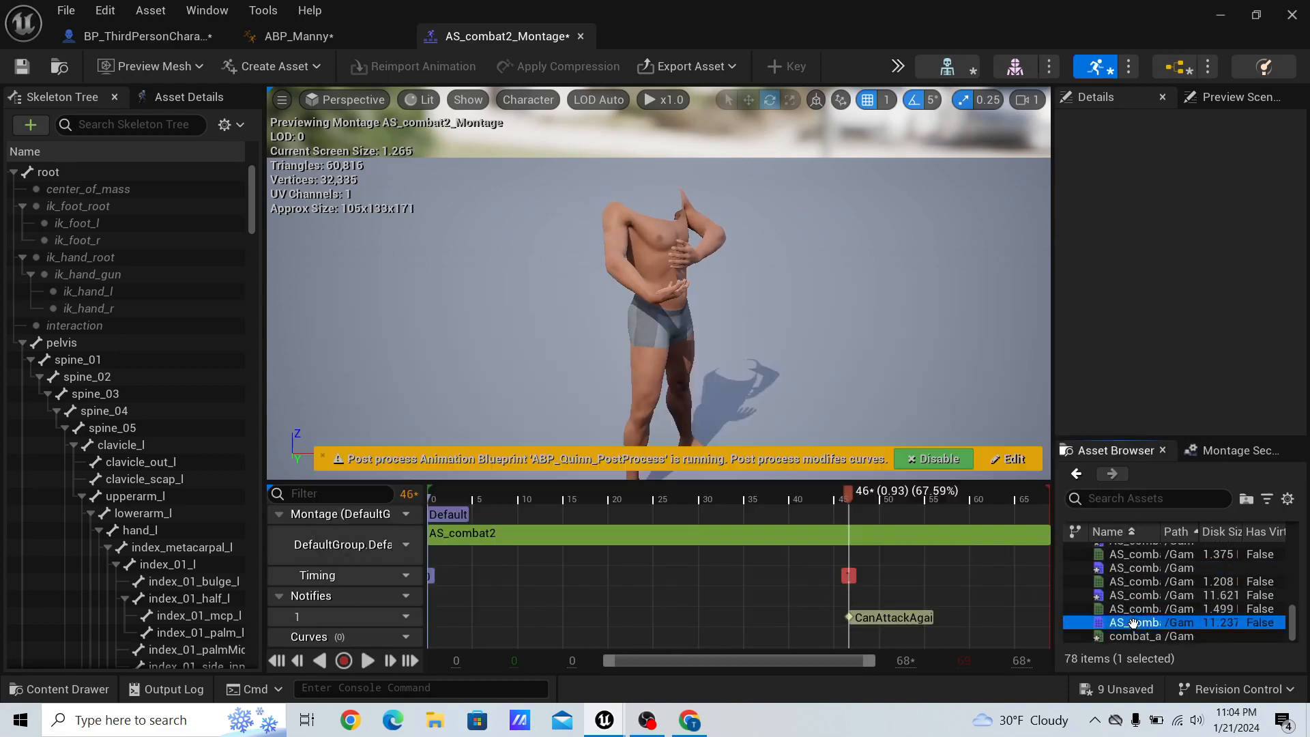
{"action": "left_click_drag", "start_coordinate": [860, 521], "coordinate": [1049, 522]}
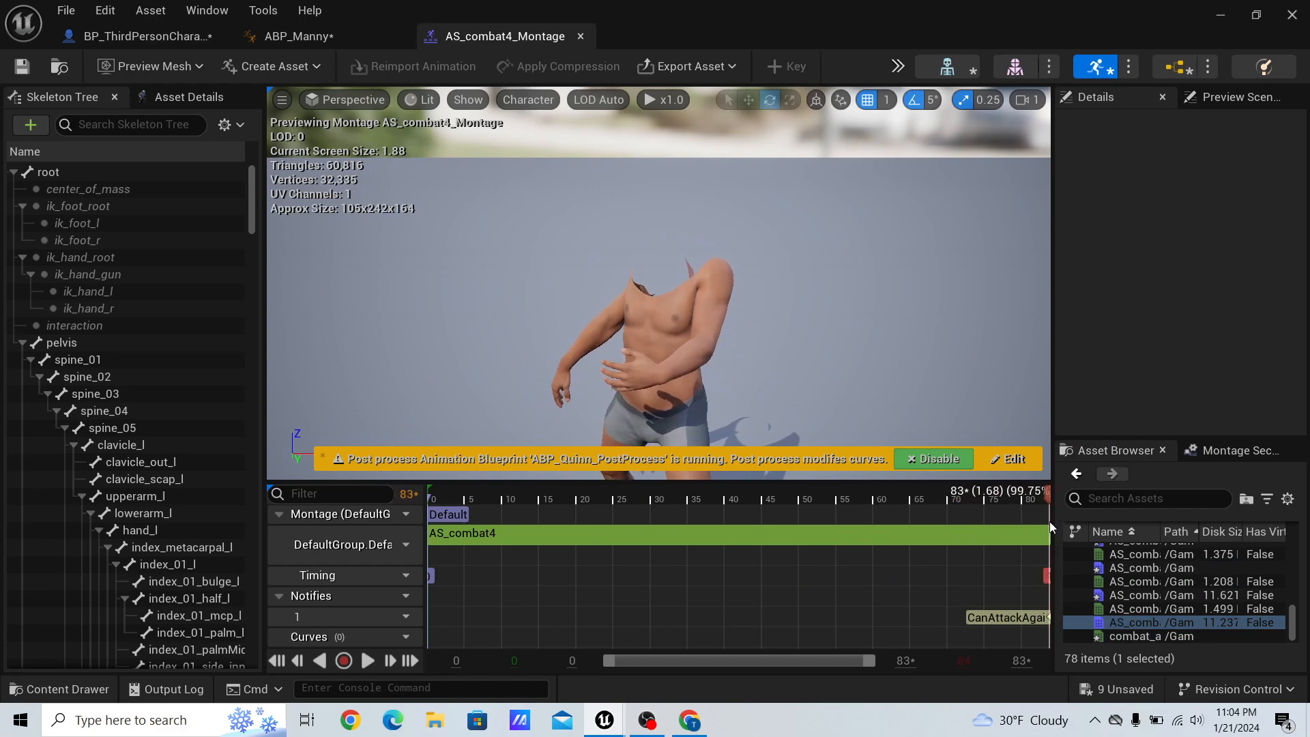
{"action": "mouse_move", "coordinate": [766, 312]}
{"action": "right_mouse_down"}
{"action": "mouse_move", "coordinate": [785, 225]}
{"action": "mouse_move", "coordinate": [788, 310]}
{"action": "right_mouse_up"}
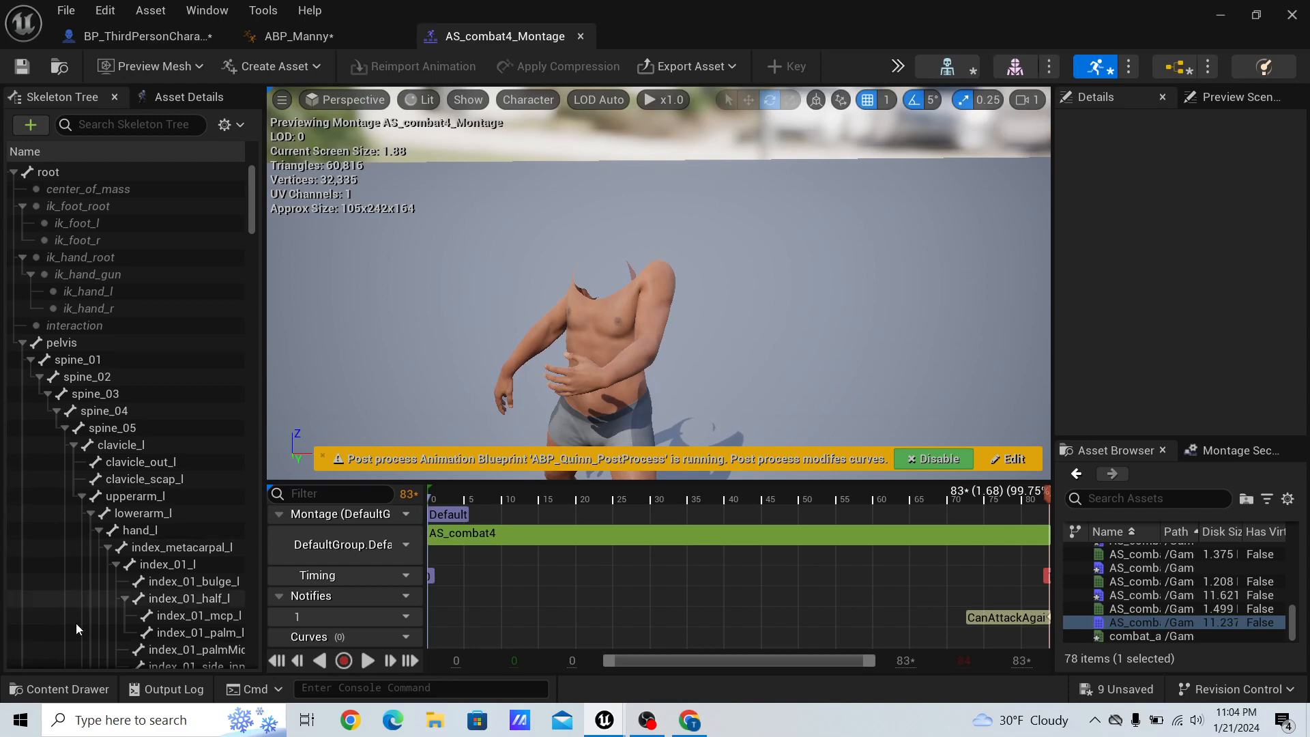
Return to the ABP_Manny event graph and examine the AnimNotify_CanAttackAgain event and its surrounding nodes.
{"action": "left_click", "coordinate": [292, 36]}
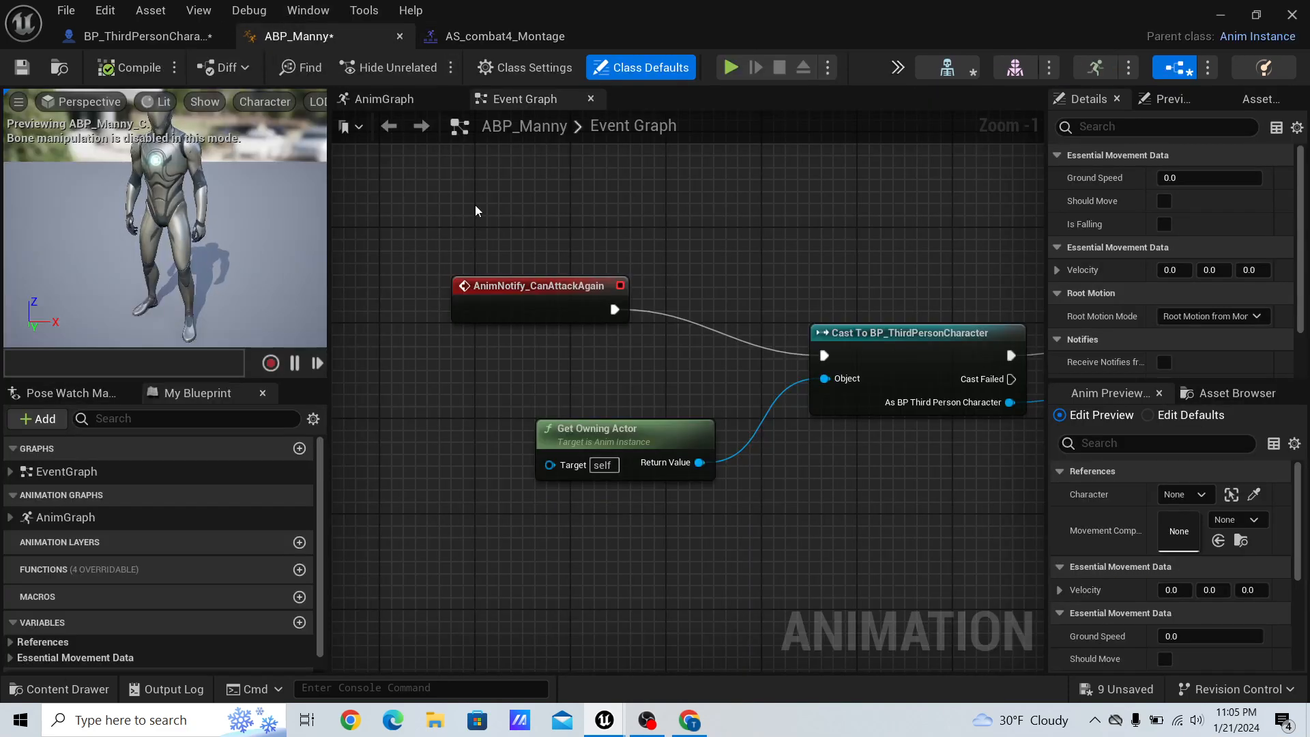
{"action": "scroll", "coordinate": [437, 208], "scroll_direction": "down", "scroll_amount": 6}
{"action": "right_click_drag", "start_coordinate": [396, 199], "coordinate": [476, 329]}
{"action": "scroll", "coordinate": [478, 330], "scroll_direction": "up", "scroll_amount": 2}
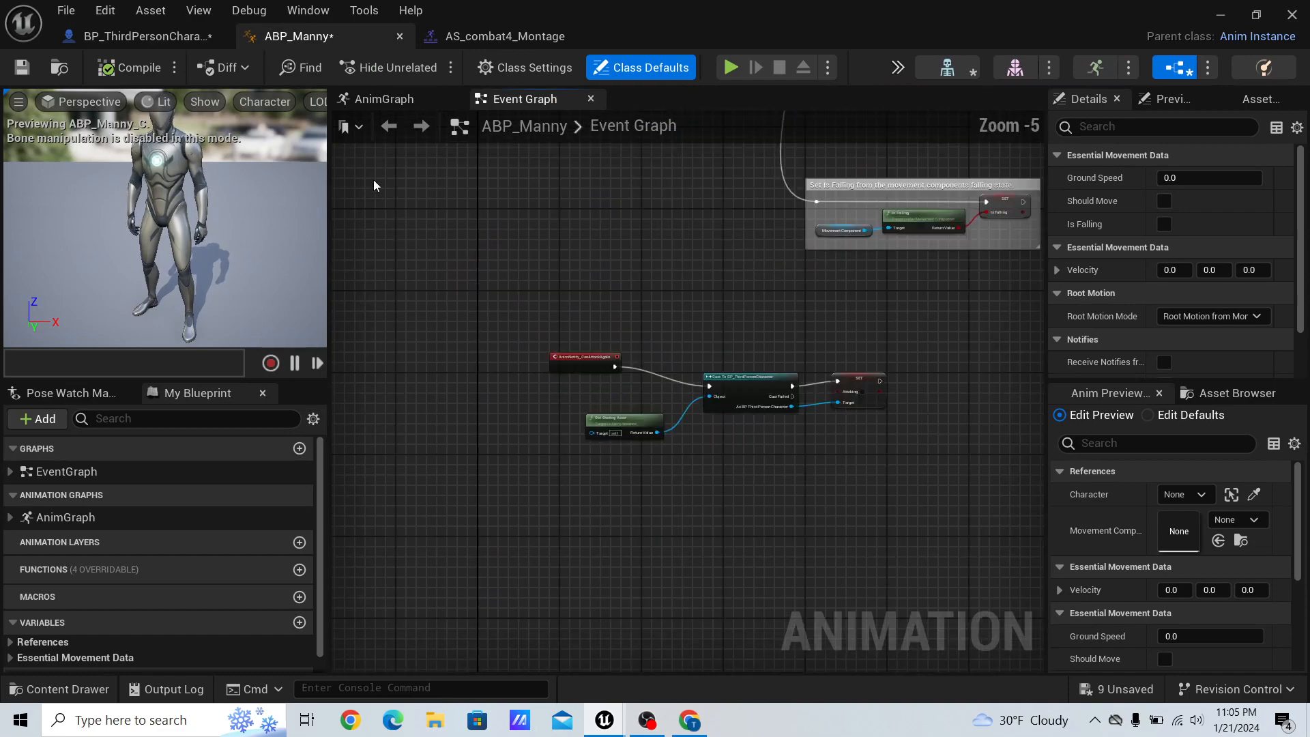
{"action": "right_click_drag", "start_coordinate": [604, 265], "coordinate": [524, 217]}
{"action": "scroll", "coordinate": [609, 281], "scroll_direction": "up", "scroll_amount": 2}
{"action": "scroll", "coordinate": [609, 281], "scroll_direction": "up", "scroll_amount": 1}
{"action": "right_click_drag", "start_coordinate": [544, 294], "coordinate": [680, 258]}
{"action": "scroll", "coordinate": [522, 309], "scroll_direction": "up", "scroll_amount": 2}
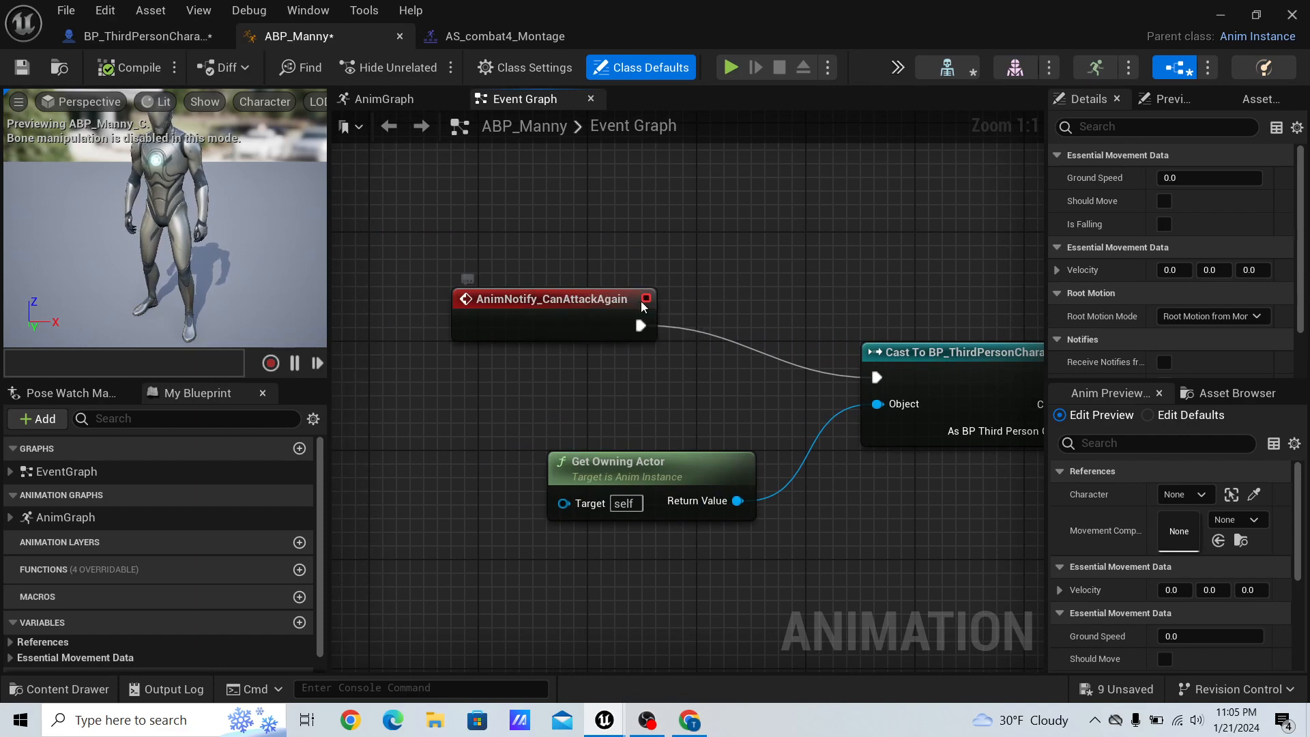
Trace the notify event through the Cast To BP_ThirdPersonCharacter node to the SET Attcking node.
{"action": "right_click_drag", "start_coordinate": [570, 298], "coordinate": [564, 228]}
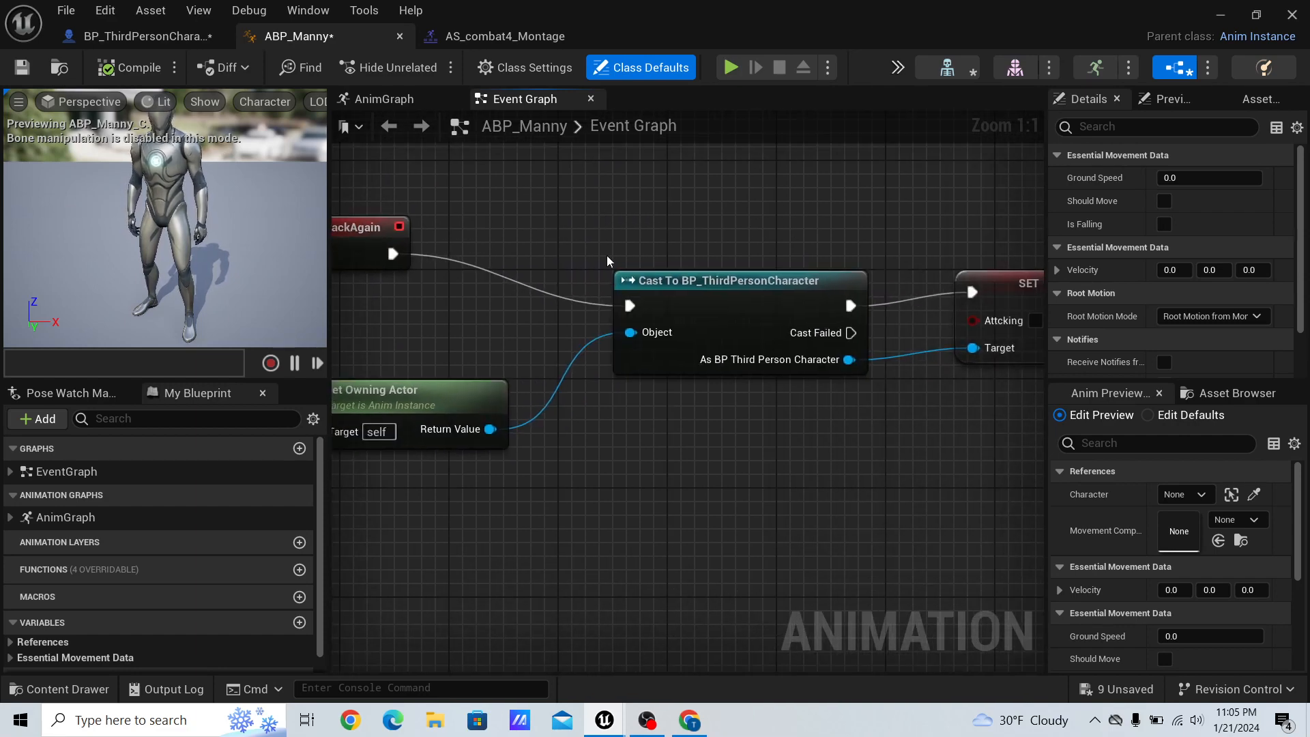
{"action": "right_click_drag", "start_coordinate": [433, 247], "coordinate": [522, 291]}
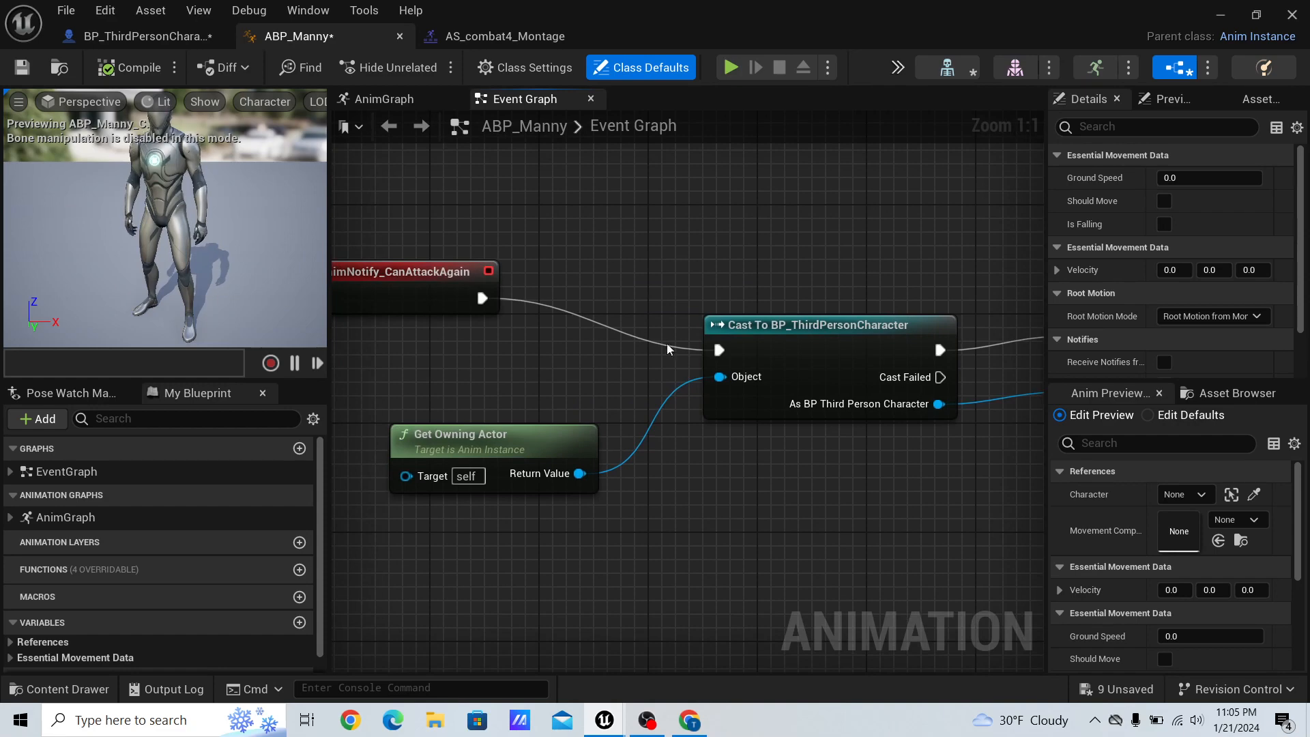
{"action": "right_click_drag", "start_coordinate": [725, 285], "coordinate": [645, 262]}
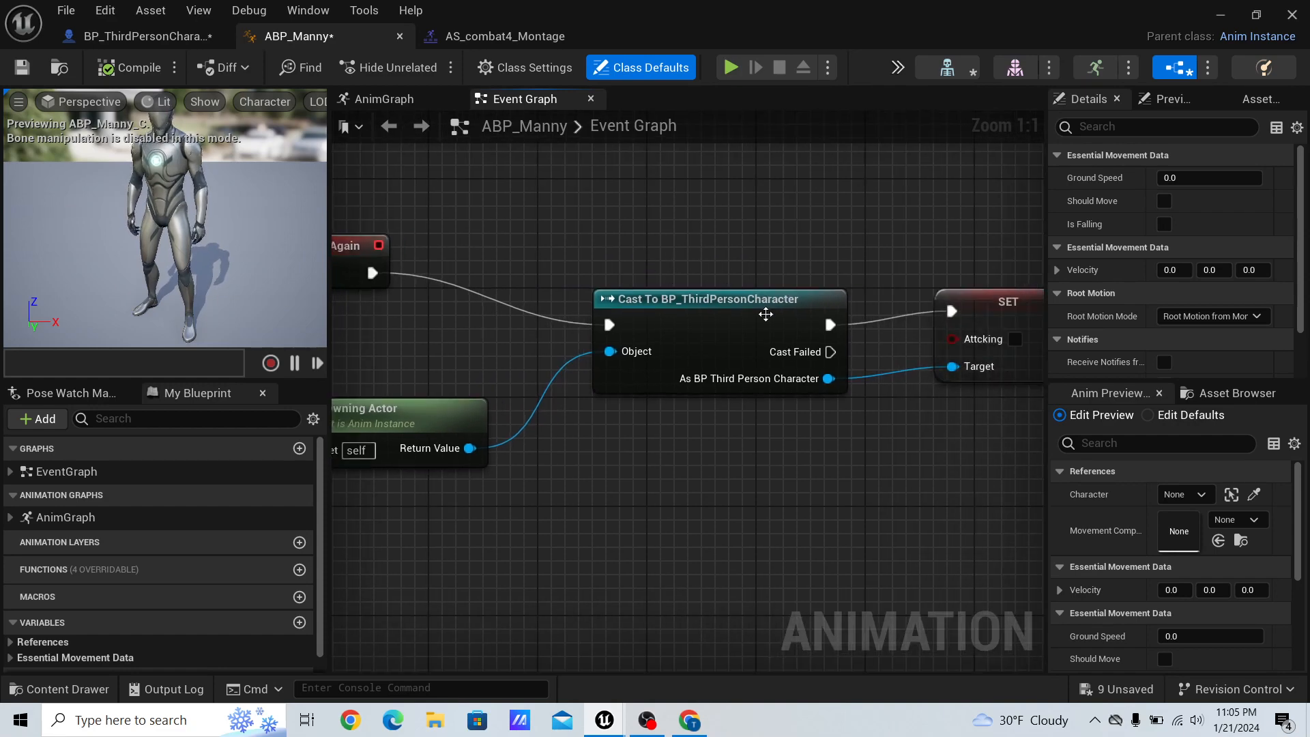
{"action": "right_click_drag", "start_coordinate": [725, 206], "coordinate": [404, 198]}
{"action": "right_click_drag", "start_coordinate": [723, 275], "coordinate": [701, 269]}
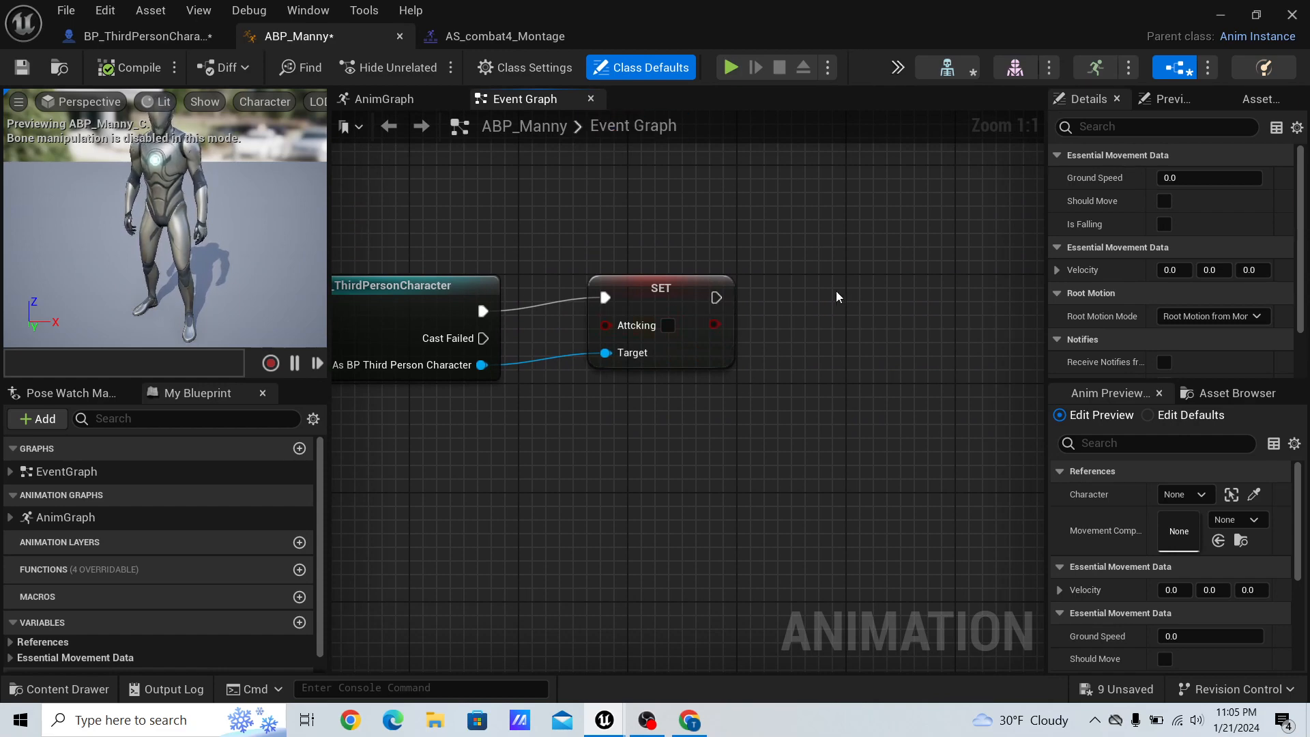
Review BP_ThirdPersonCharacter's attack chain from InputAction Attack through Play Montage to the Attack Count and Attcking SET nodes.
{"action": "left_click", "coordinate": [140, 36]}
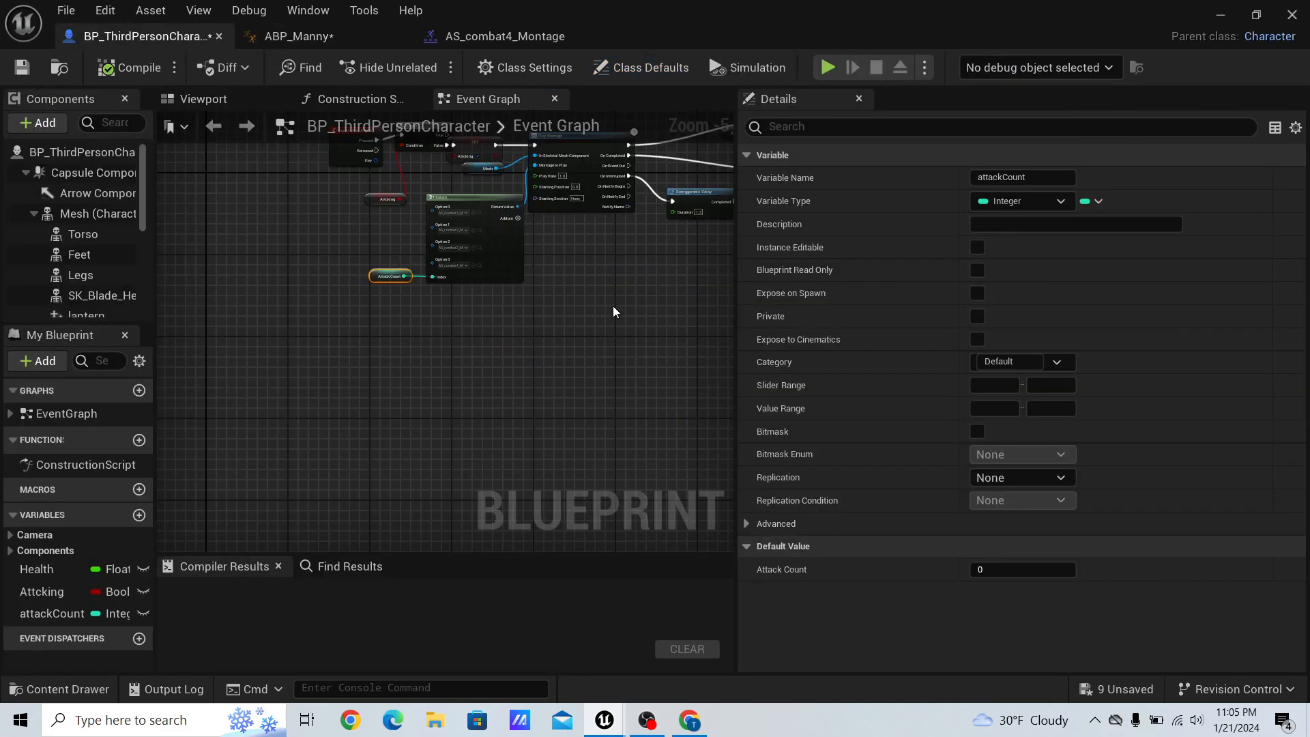
{"action": "right_click_drag", "start_coordinate": [612, 311], "coordinate": [421, 397]}
{"action": "scroll", "coordinate": [456, 348], "scroll_direction": "up", "scroll_amount": 1}
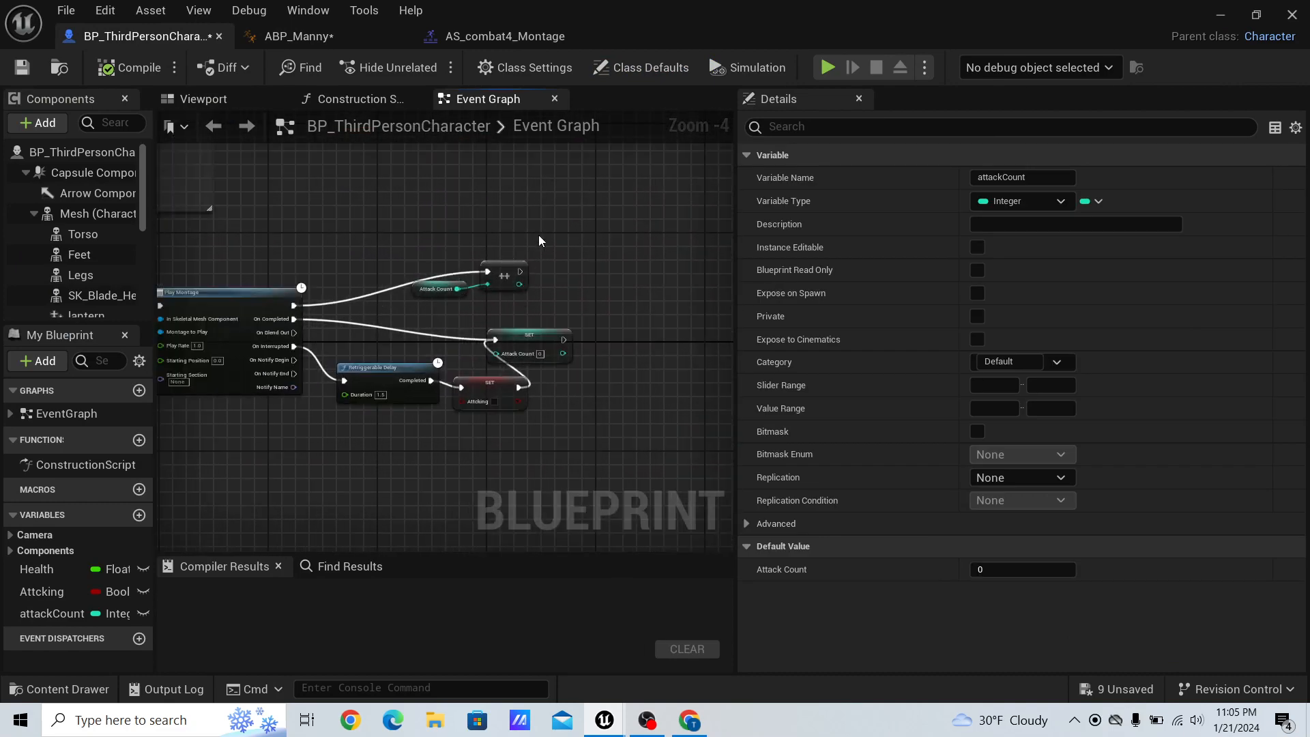
{"action": "right_click_drag", "start_coordinate": [407, 246], "coordinate": [543, 196]}
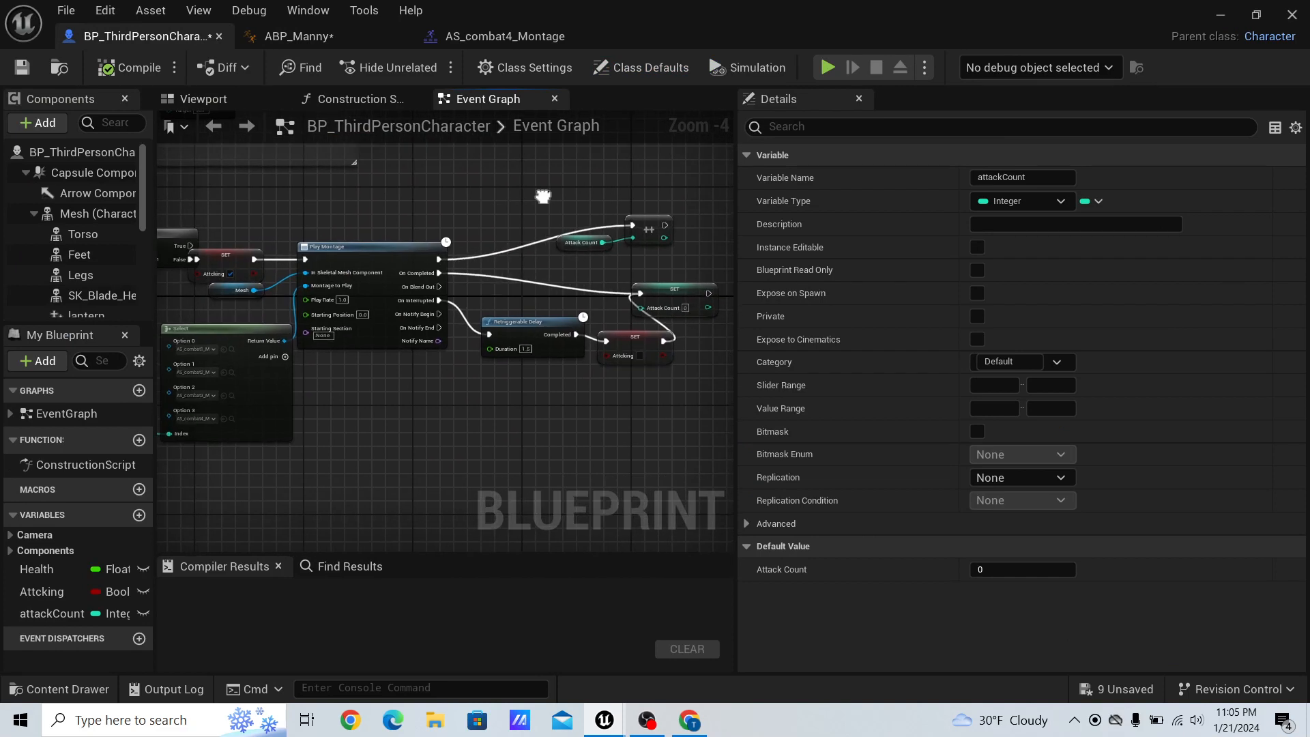
{"action": "right_click_drag", "start_coordinate": [420, 213], "coordinate": [546, 213]}
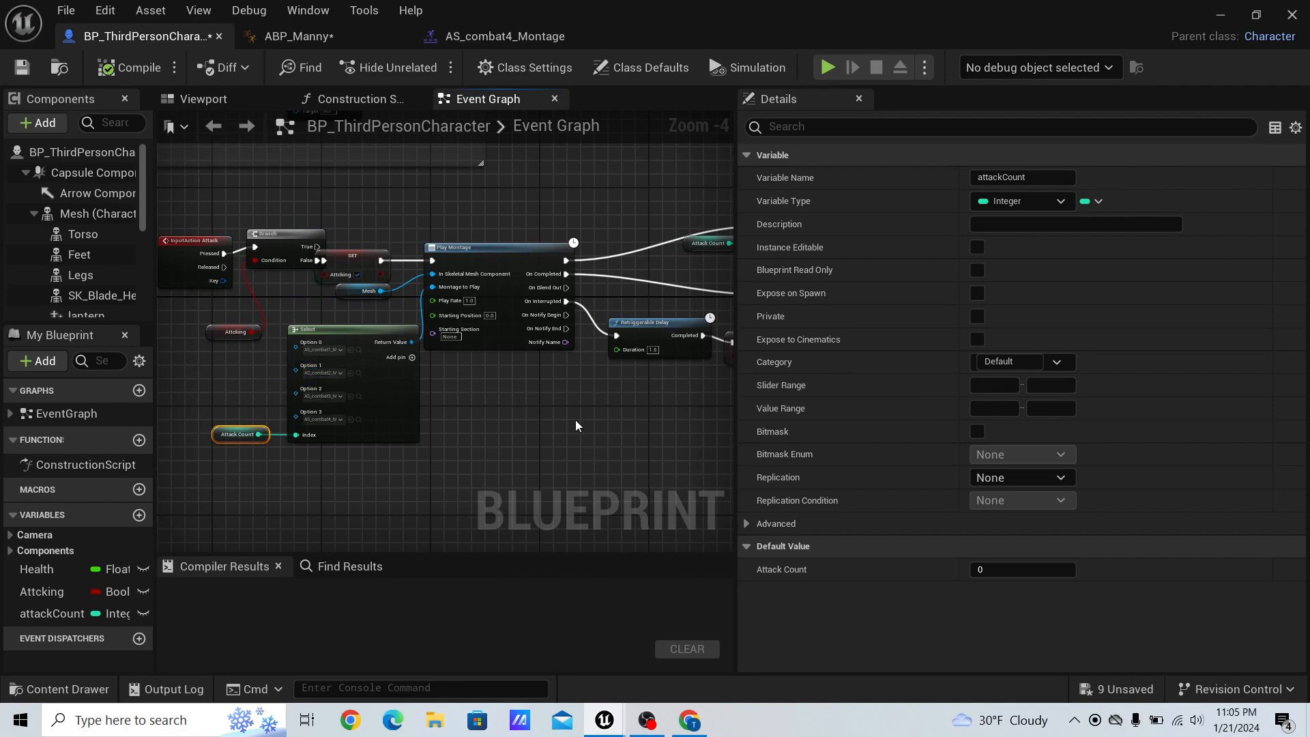
{"action": "right_click_drag", "start_coordinate": [576, 421], "coordinate": [354, 354]}
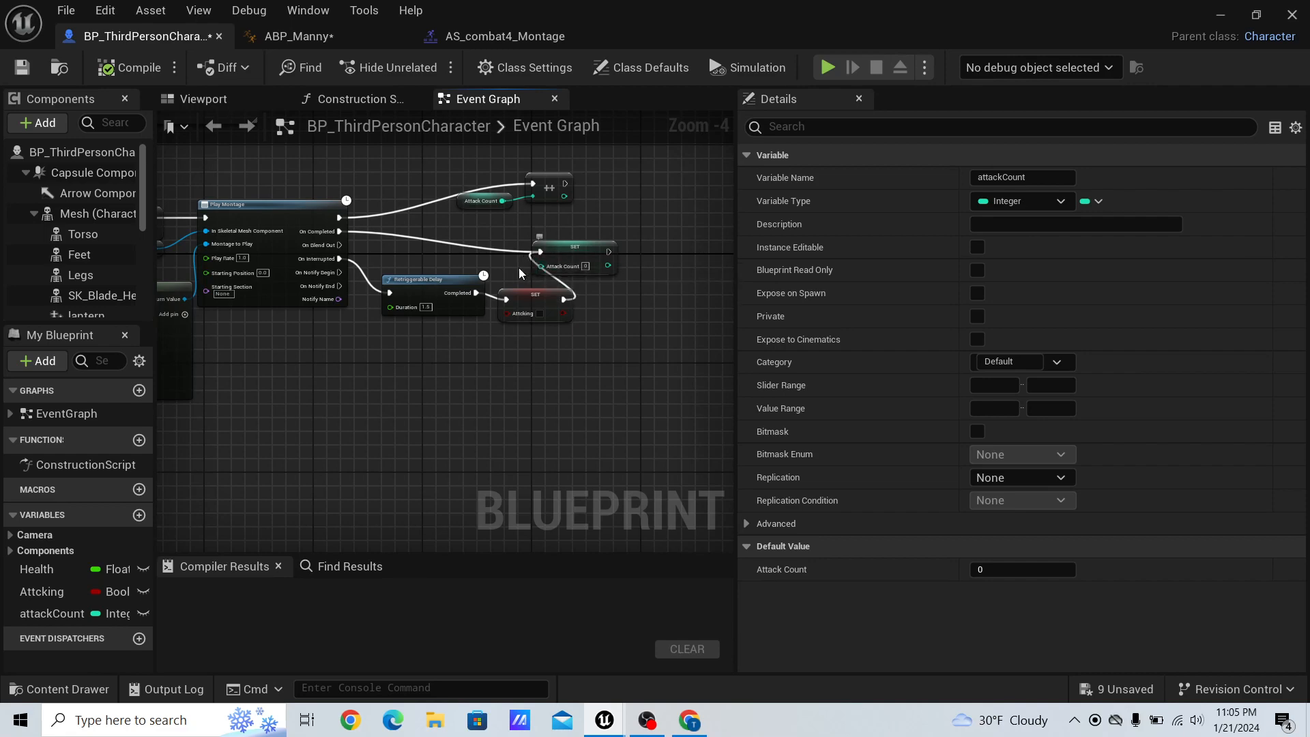
{"action": "right_click_drag", "start_coordinate": [482, 255], "coordinate": [571, 223]}
{"action": "right_click_drag", "start_coordinate": [451, 347], "coordinate": [249, 289]}
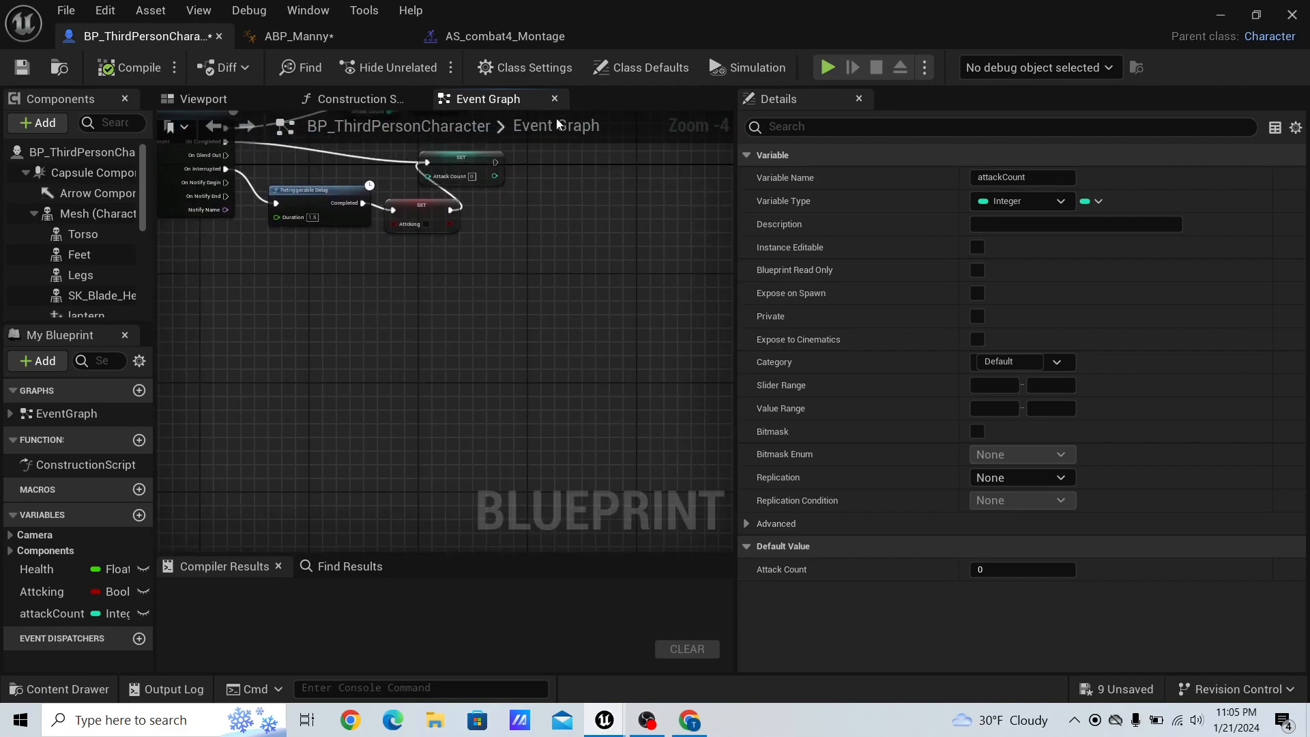
Close the asset editor window, start a play session in ThirdPersonMap and move the character forward.
{"action": "left_click", "coordinate": [1292, 15]}
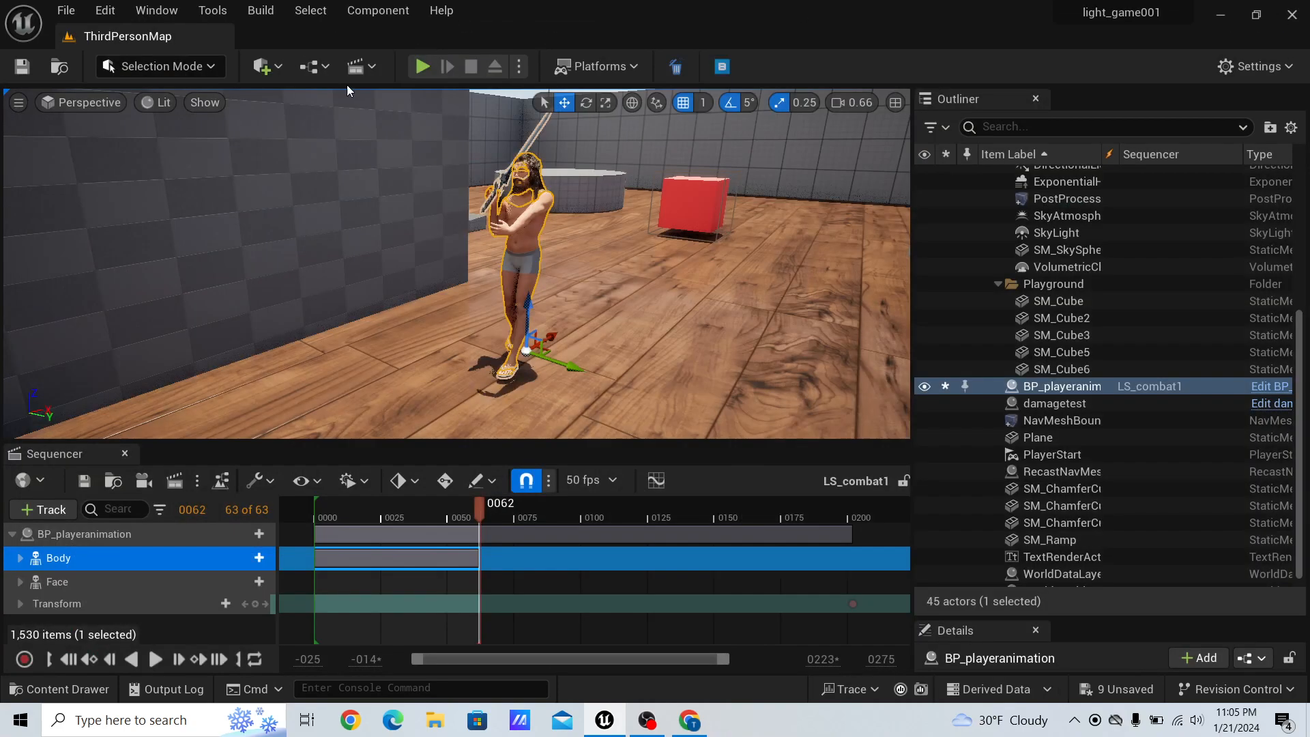
{"action": "key", "text": "alt+p"}
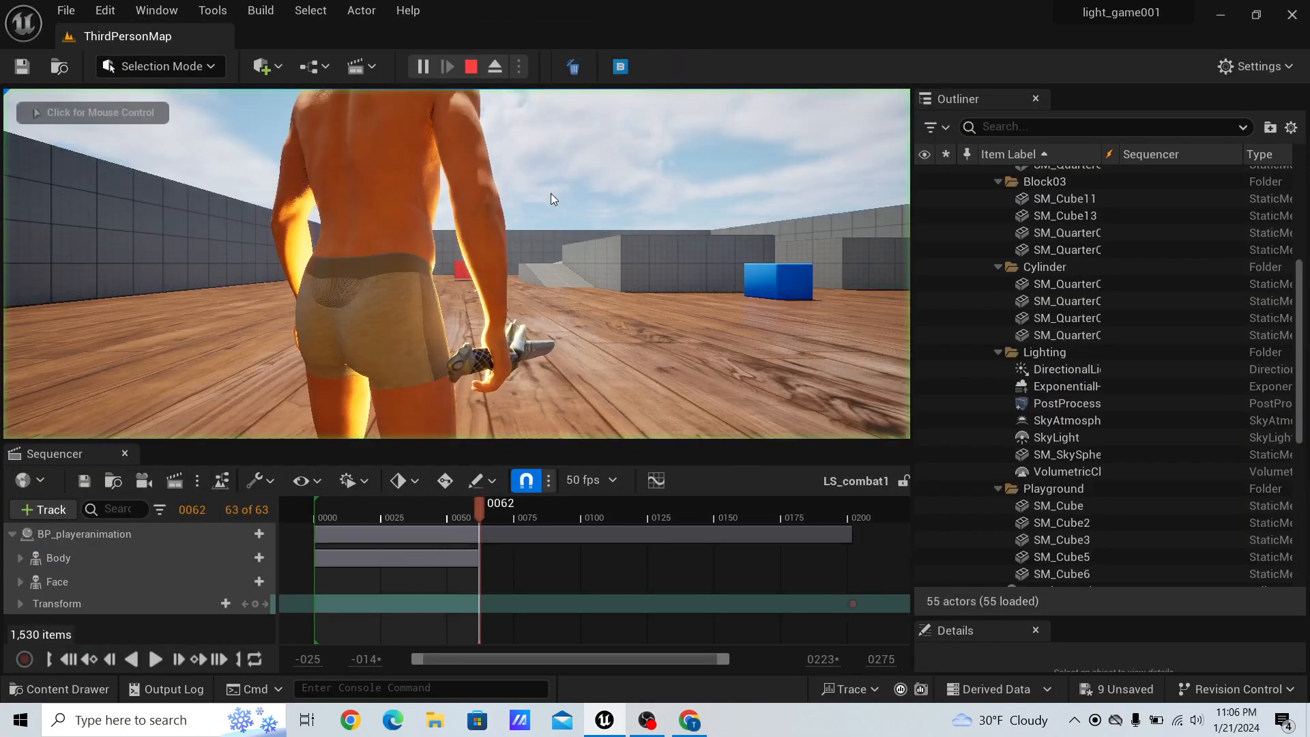
{"action": "key", "text": "w"}
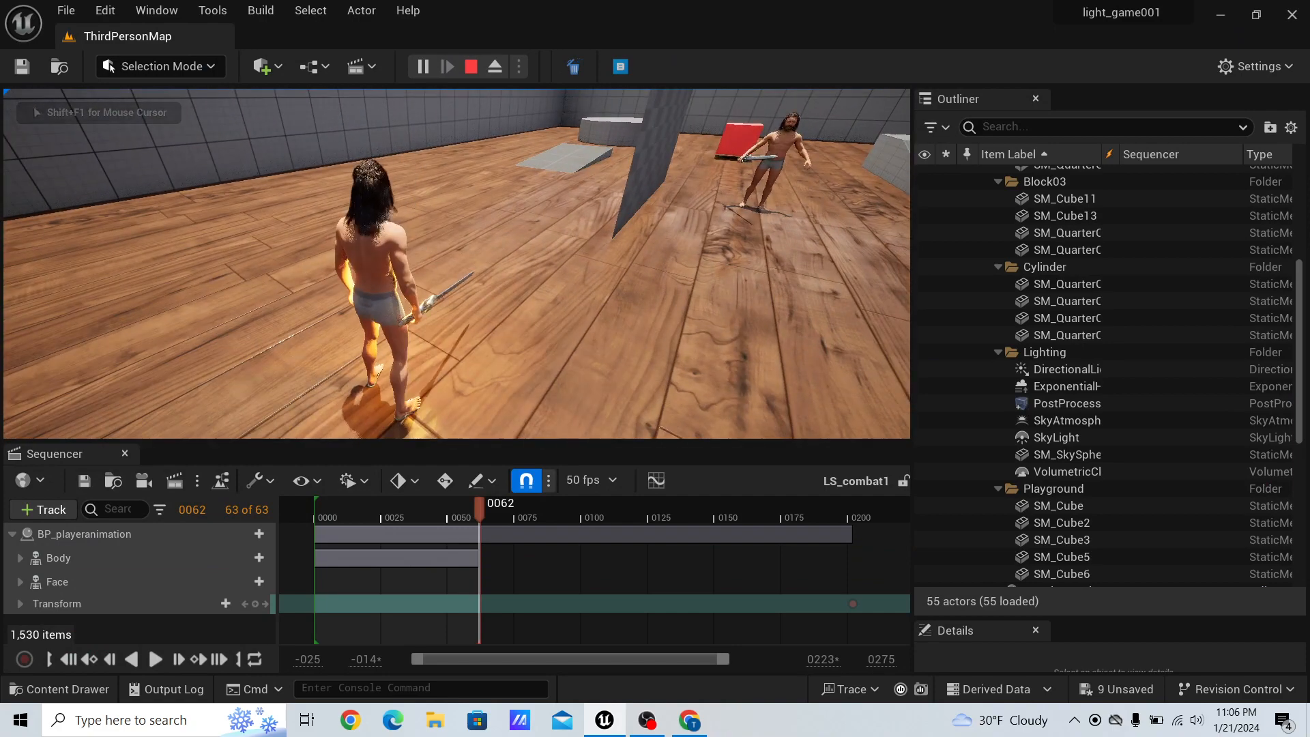
Trigger the sword attack repeatedly in the play session to test the chained combat montages.
{"action": "left_click", "coordinate": [456, 263]}
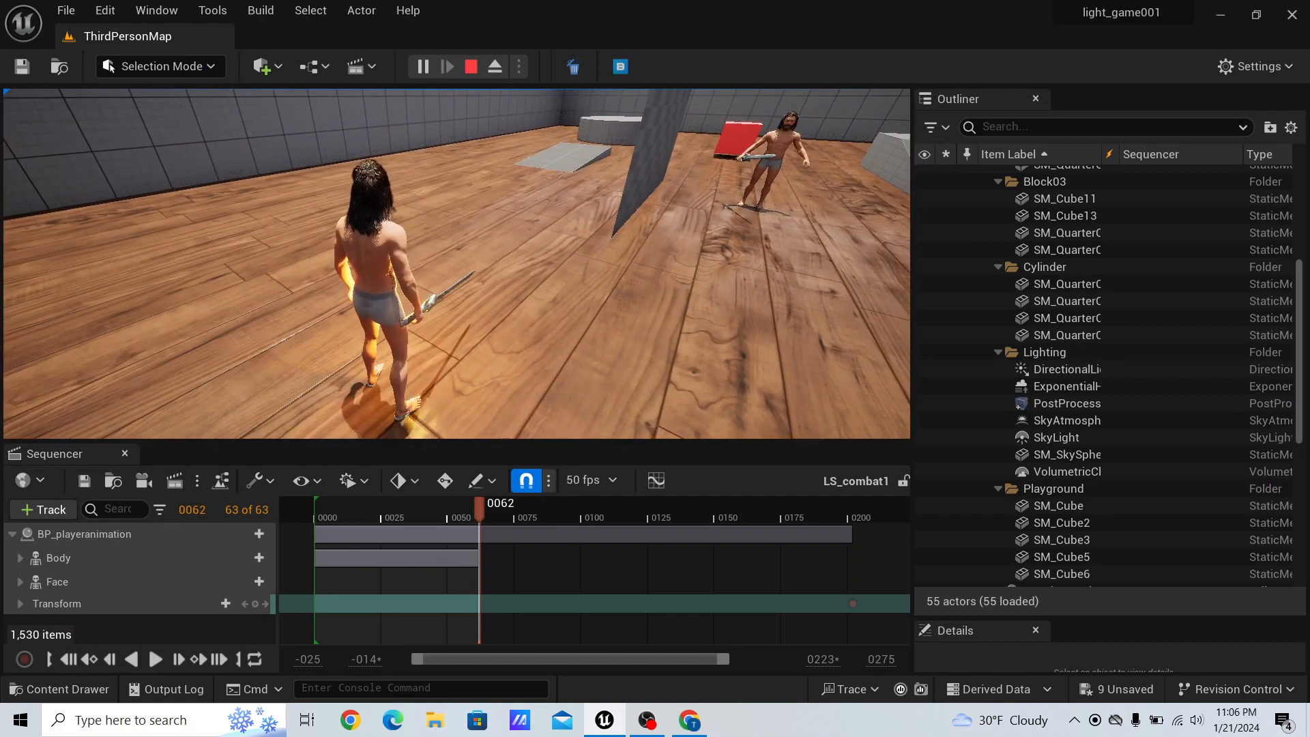
{"action": "left_click", "coordinate": [457, 263]}
{"action": "left_click", "coordinate": [457, 263]}
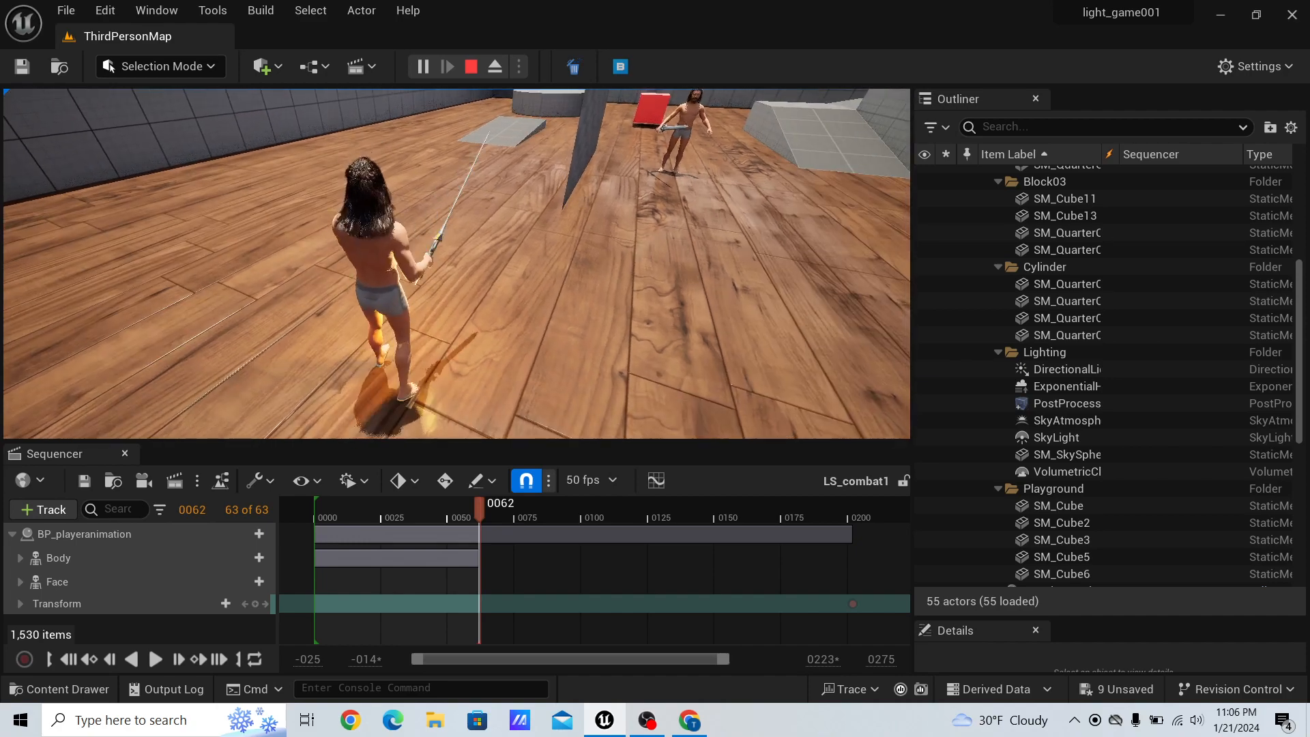
{"action": "left_click", "coordinate": [457, 263]}
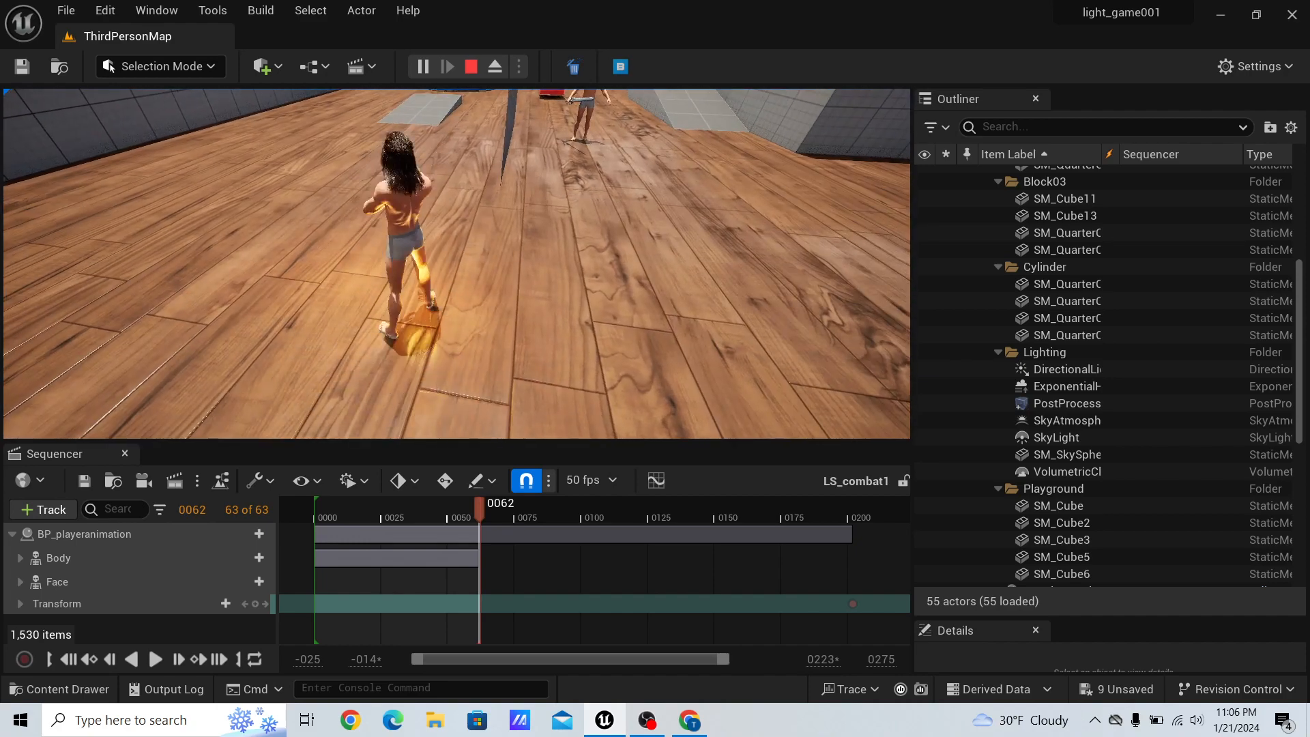
{"action": "left_click", "coordinate": [456, 263]}
{"action": "left_click", "coordinate": [456, 263]}
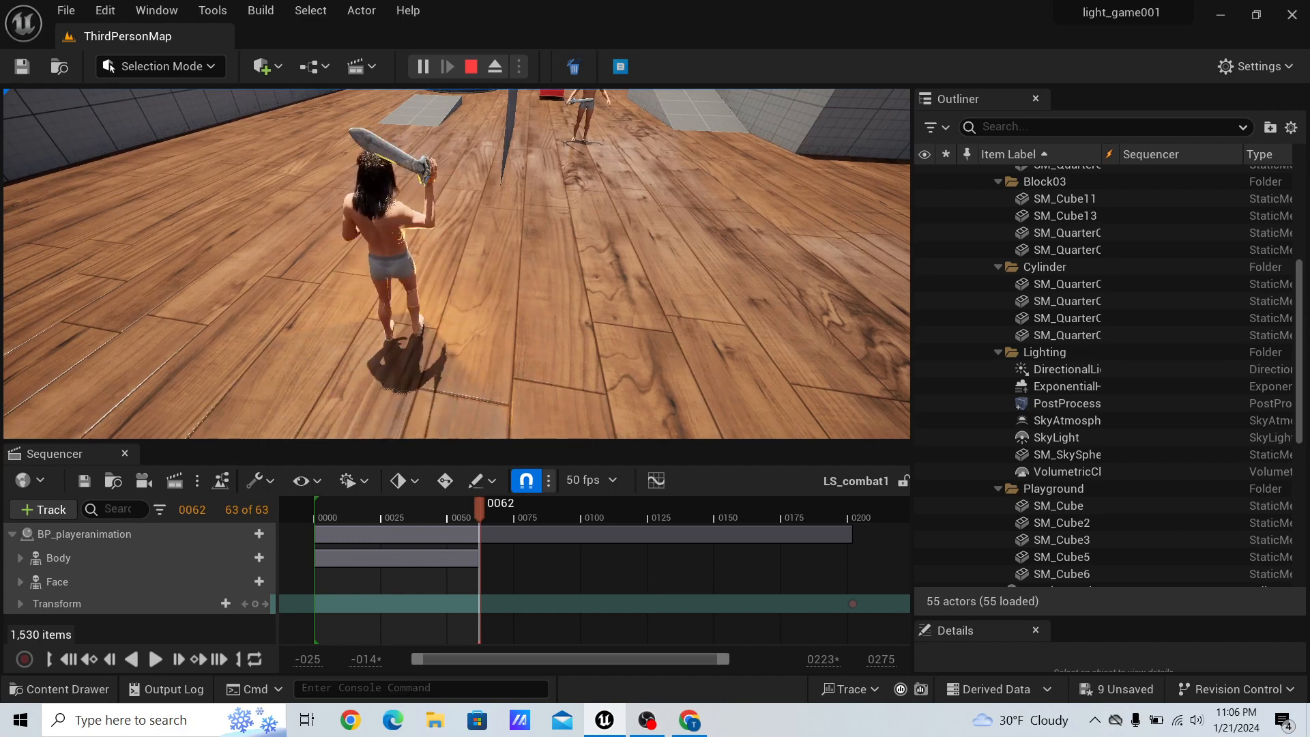